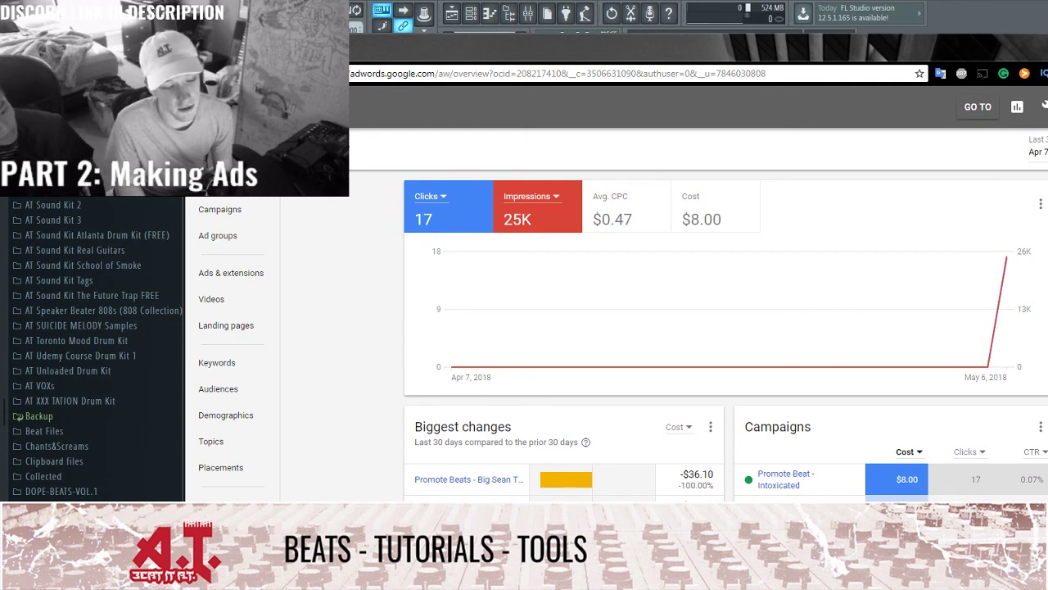
# Set the account overview's date range to All time and switch the chart's Impressions metric to Views.
pyautogui.scroll(-2, 1042, 348)
pyautogui.scroll(-2, 1042, 348)
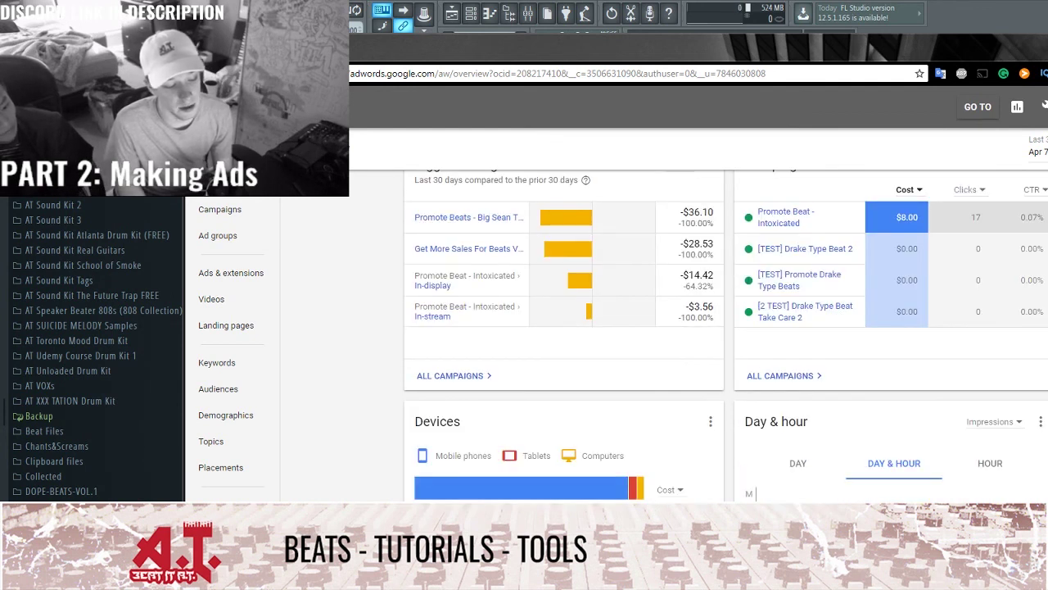
pyautogui.scroll(-1, 1042, 348)
pyautogui.scroll(4, 1043, 348)
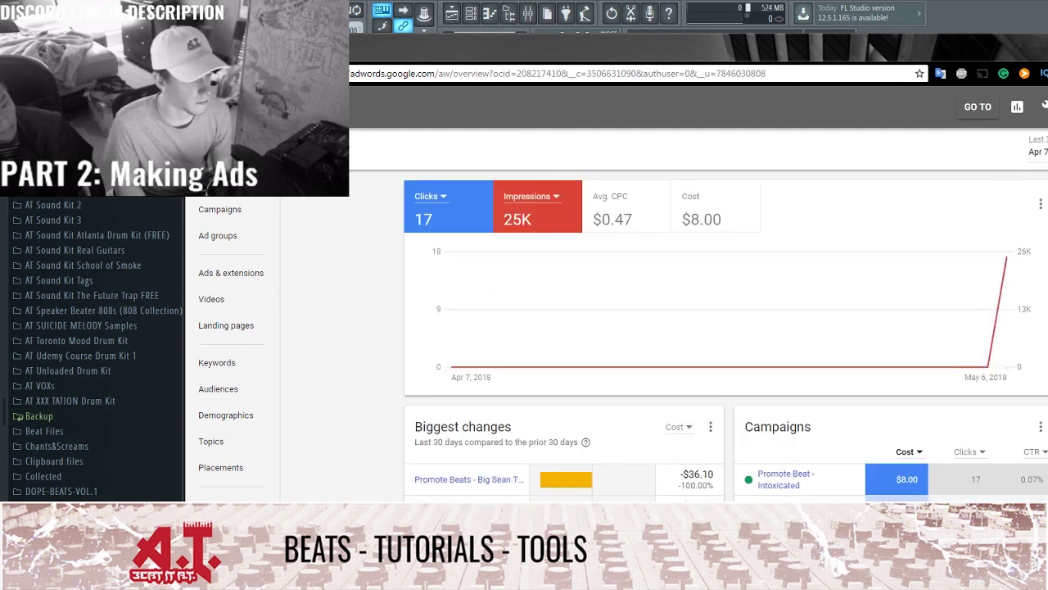
pyautogui.click(1036, 148)
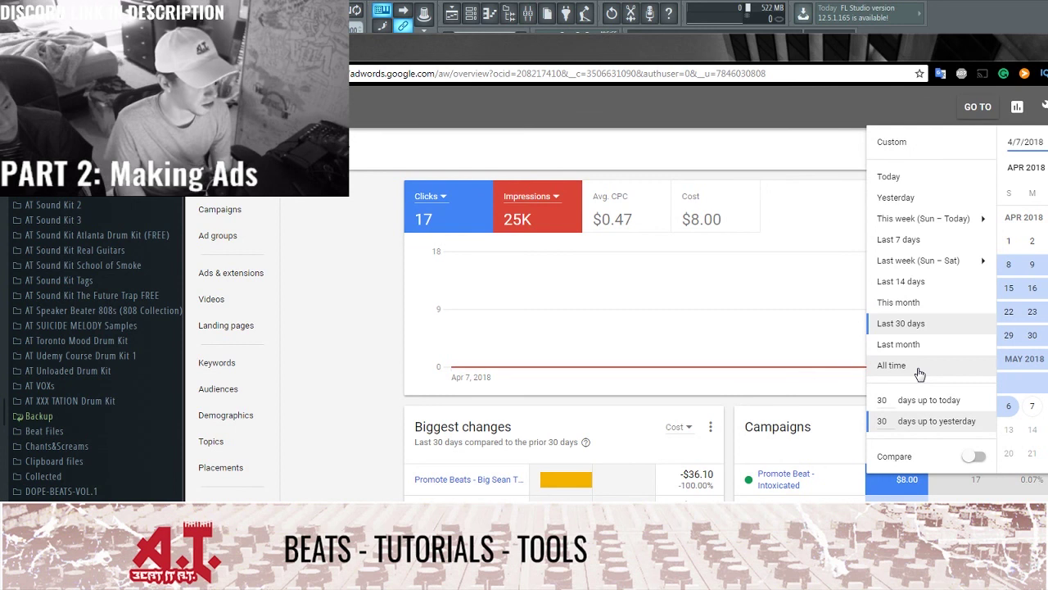
pyautogui.click(892, 365)
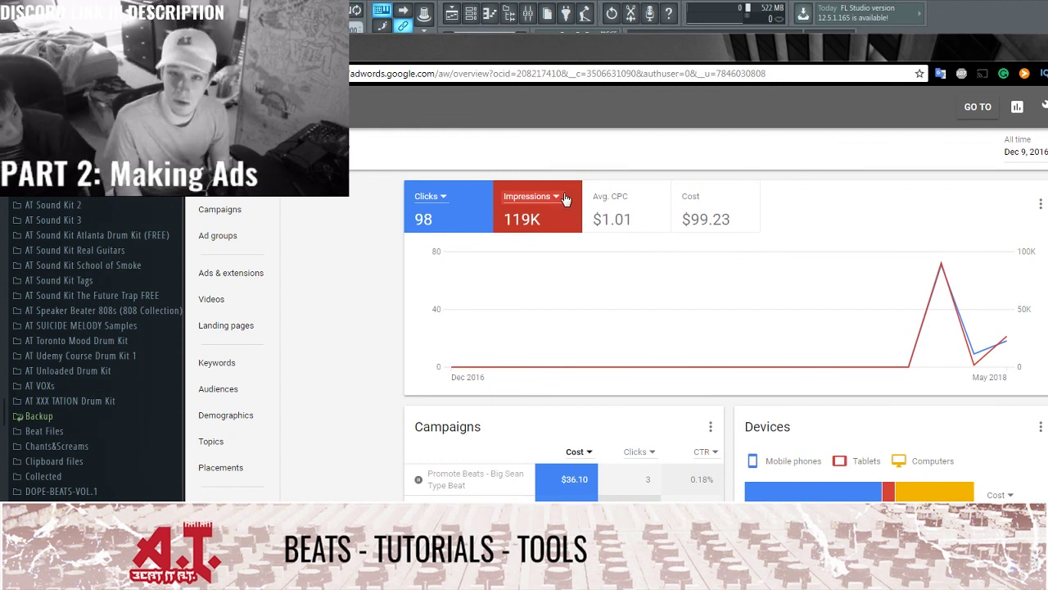
pyautogui.click(564, 199)
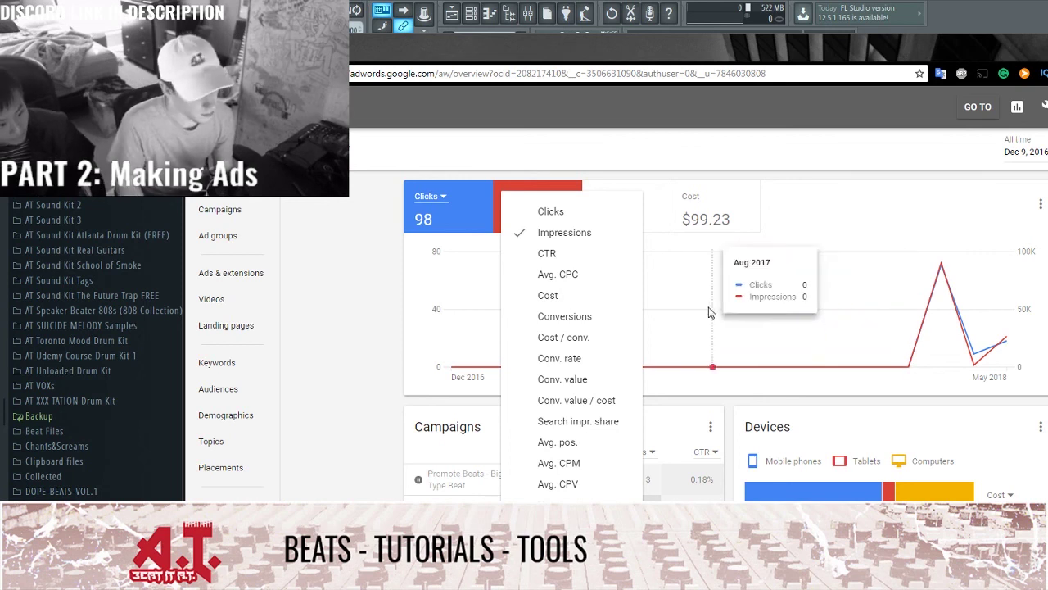
pyautogui.click(571, 501)
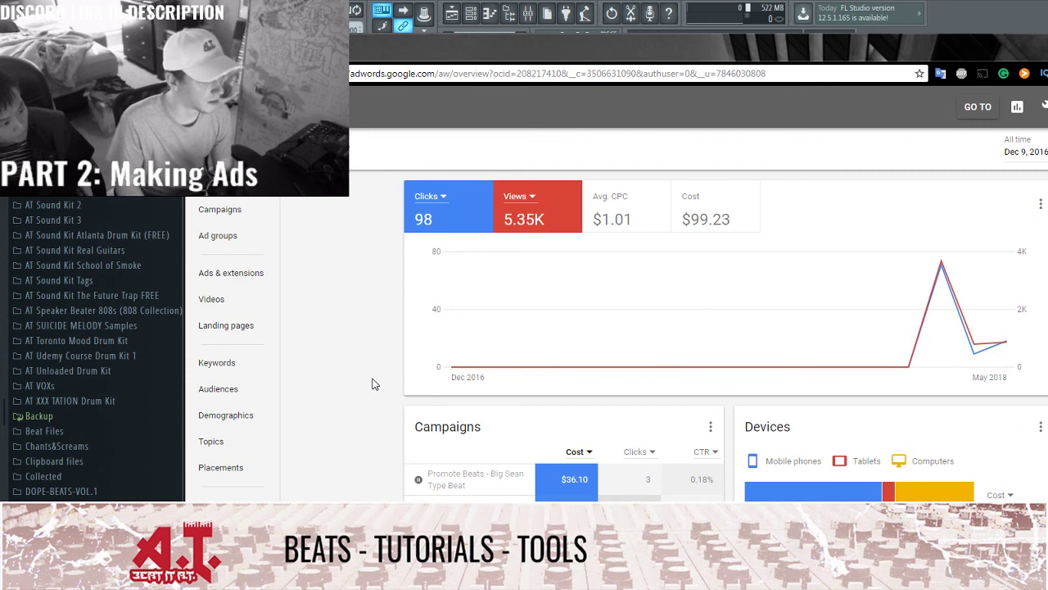
# Examine the overview cards, including YouTube search's share of clicks and cost in the Networks breakdown.
pyautogui.scroll(-3, 366, 372)
pyautogui.scroll(3, 366, 373)
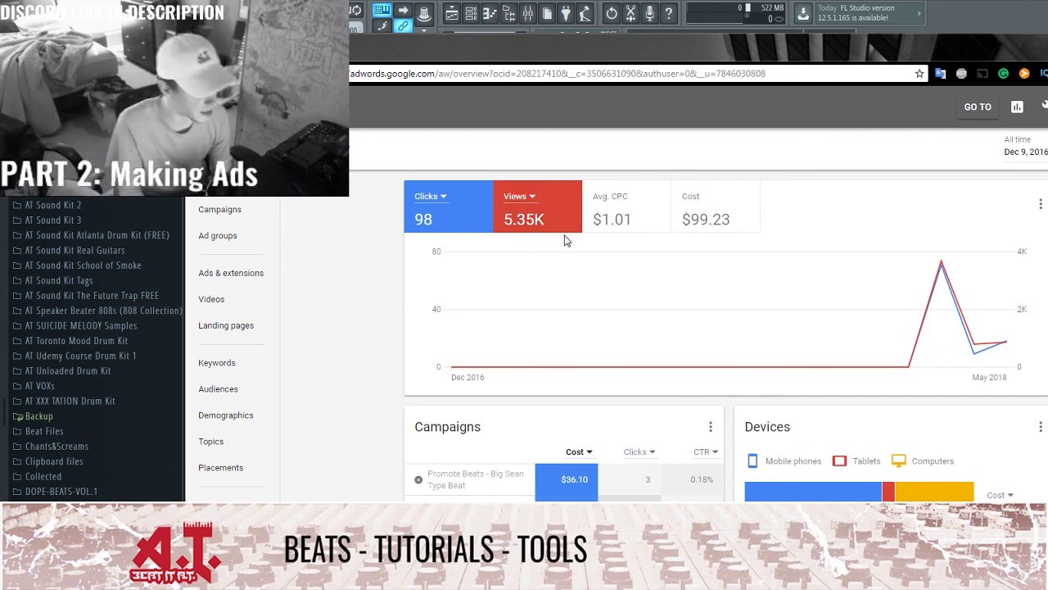
pyautogui.scroll(-3, 423, 322)
pyautogui.scroll(-2, 531, 423)
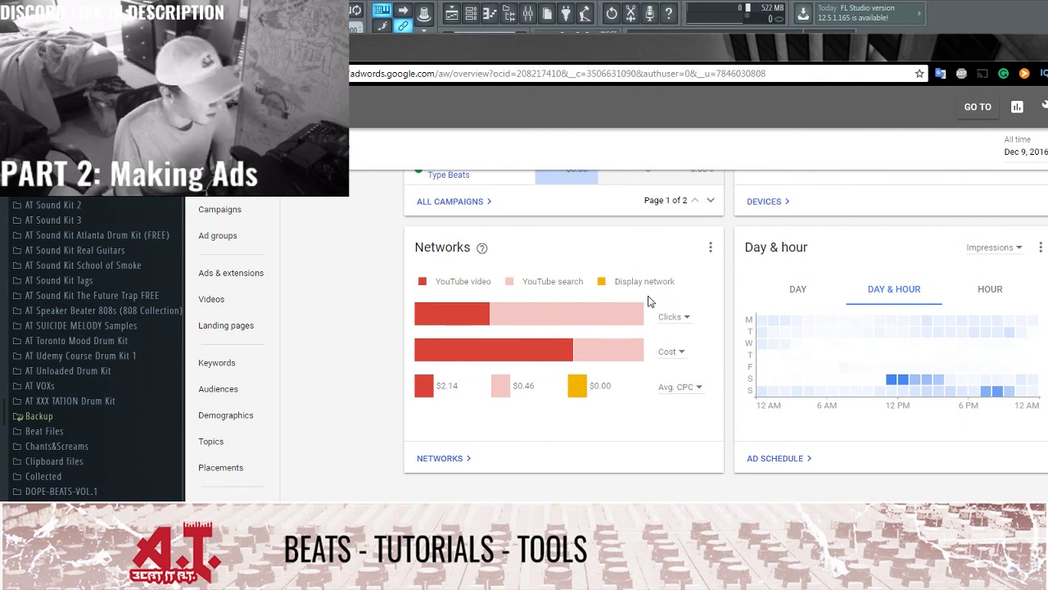
pyautogui.moveTo(630, 311)
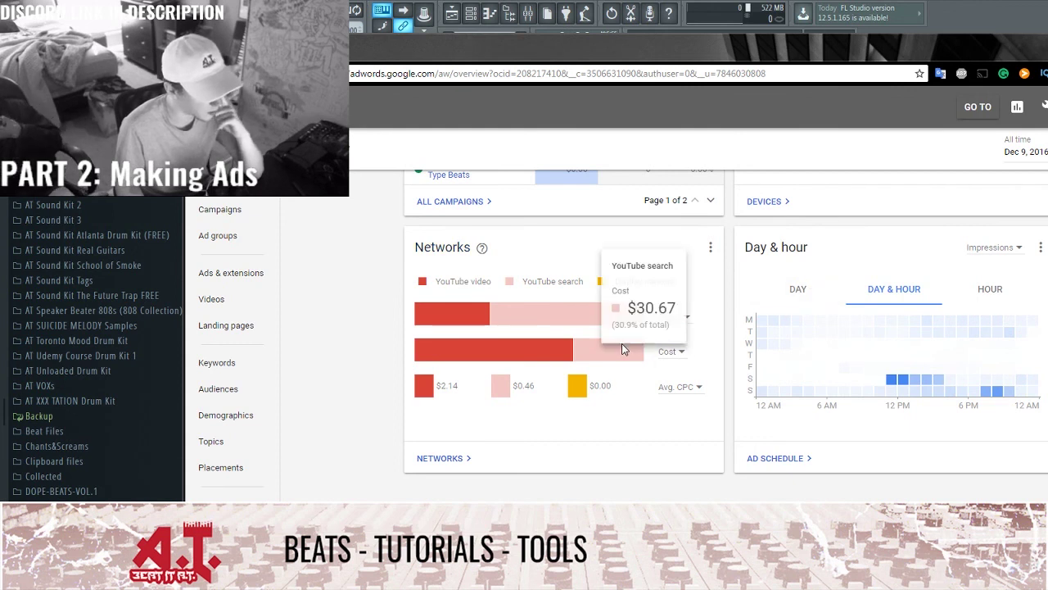
pyautogui.scroll(4, 613, 348)
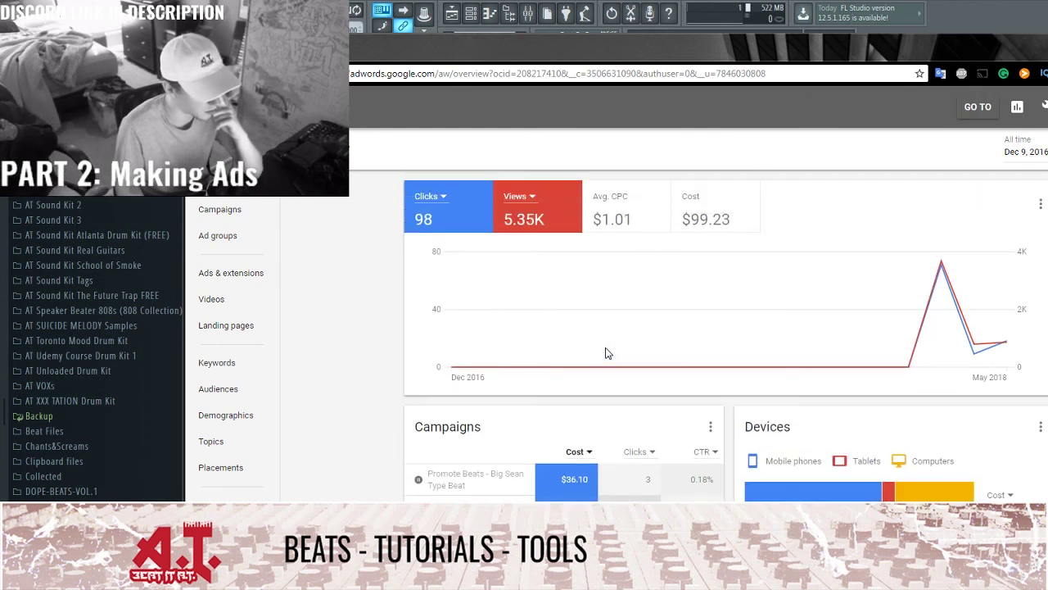
# Open the campaigns list and examine the Promote Beat - Intoxicated campaign's view rate, views, average CPV, cost and earned views.
pyautogui.click(256, 206)
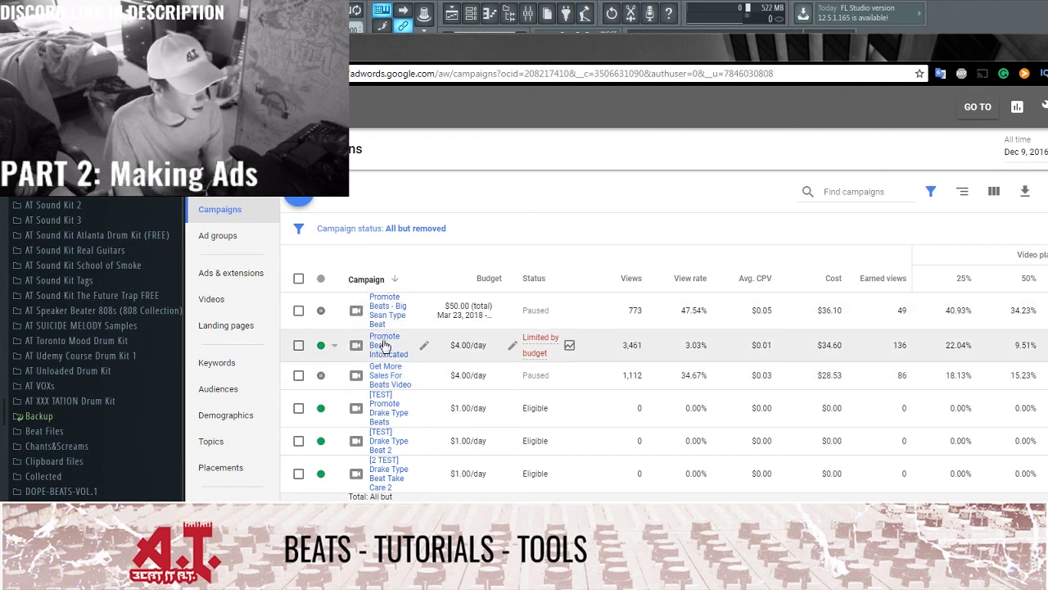
pyautogui.doubleClick(691, 347)
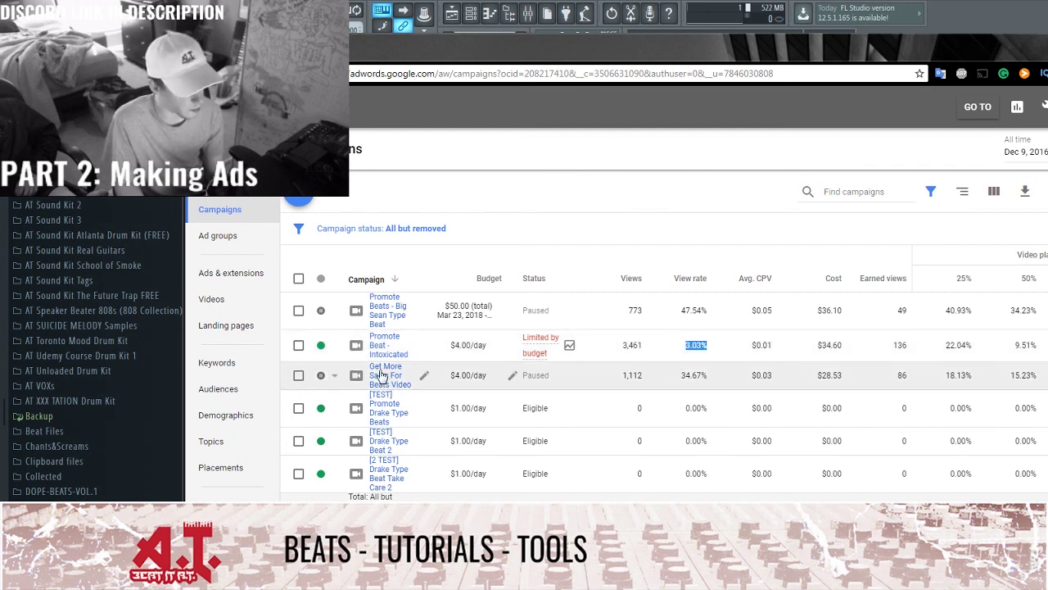
pyautogui.click(688, 373)
pyautogui.click(692, 358)
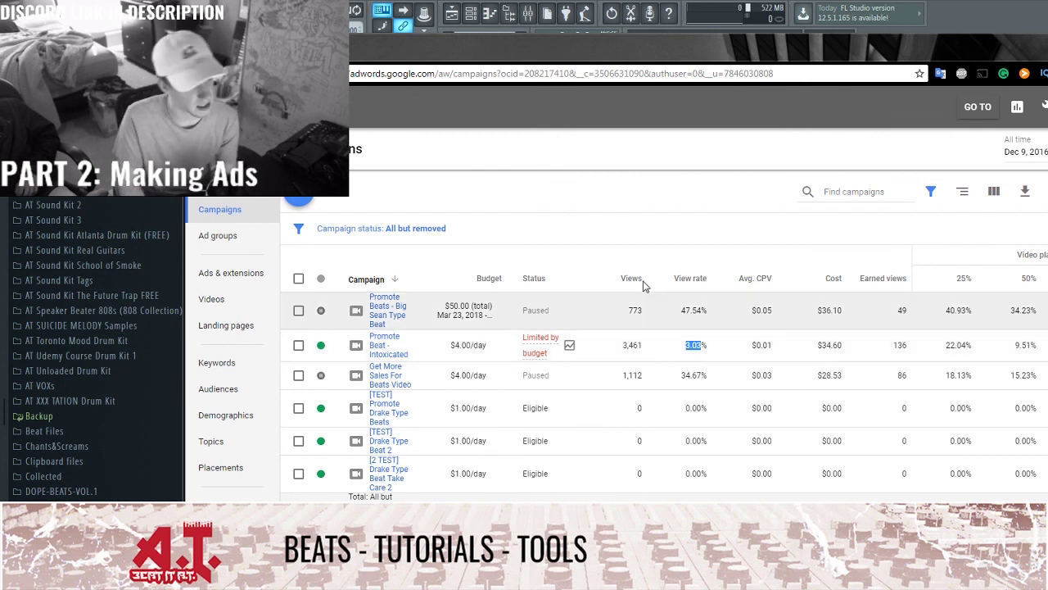
pyautogui.doubleClick(633, 344)
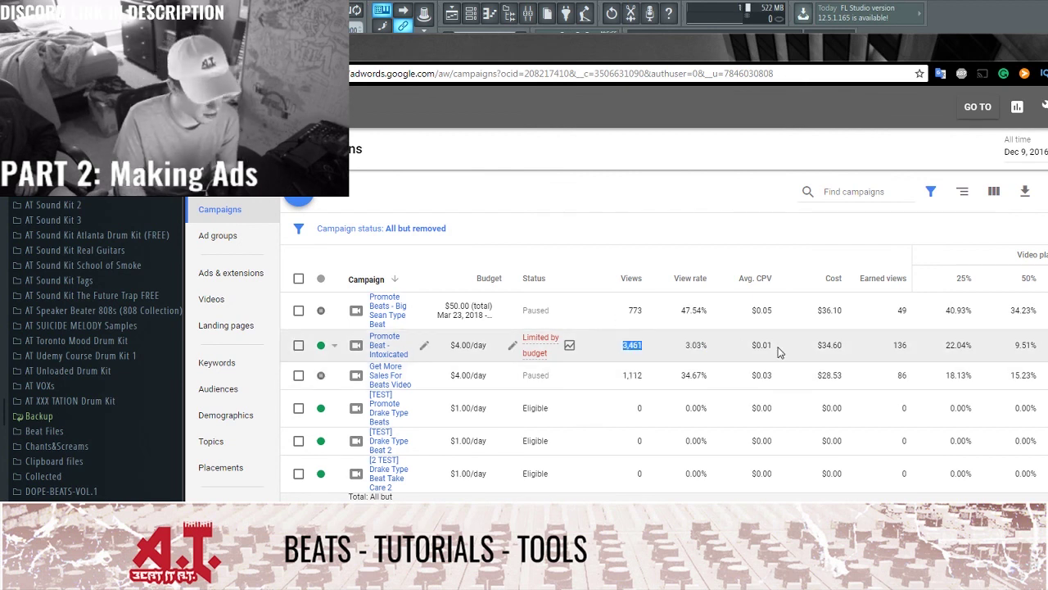
pyautogui.moveTo(782, 346); pyautogui.dragTo(750, 346)
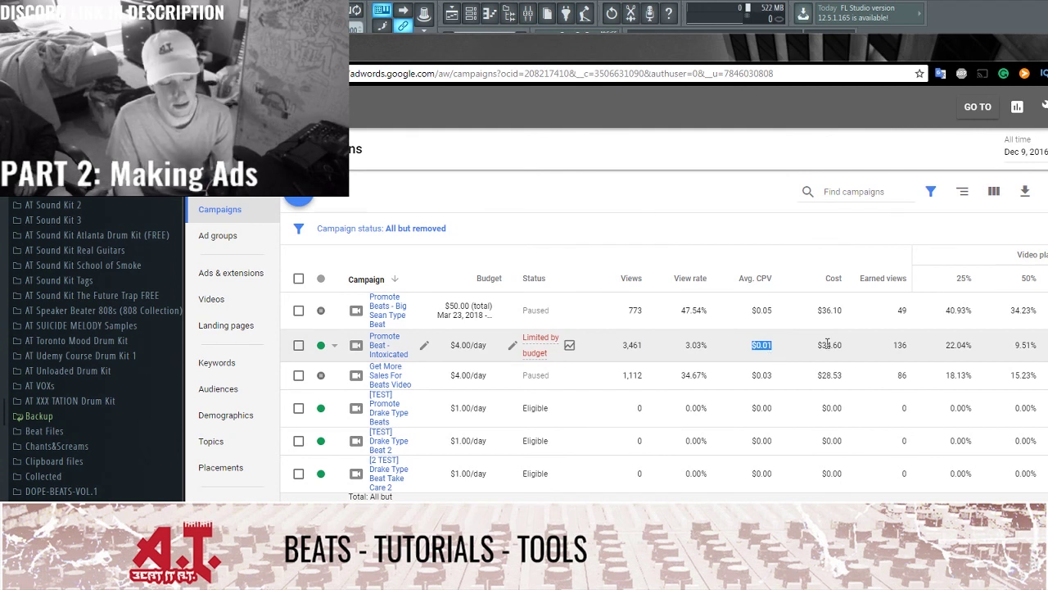
pyautogui.moveTo(843, 345); pyautogui.dragTo(818, 344)
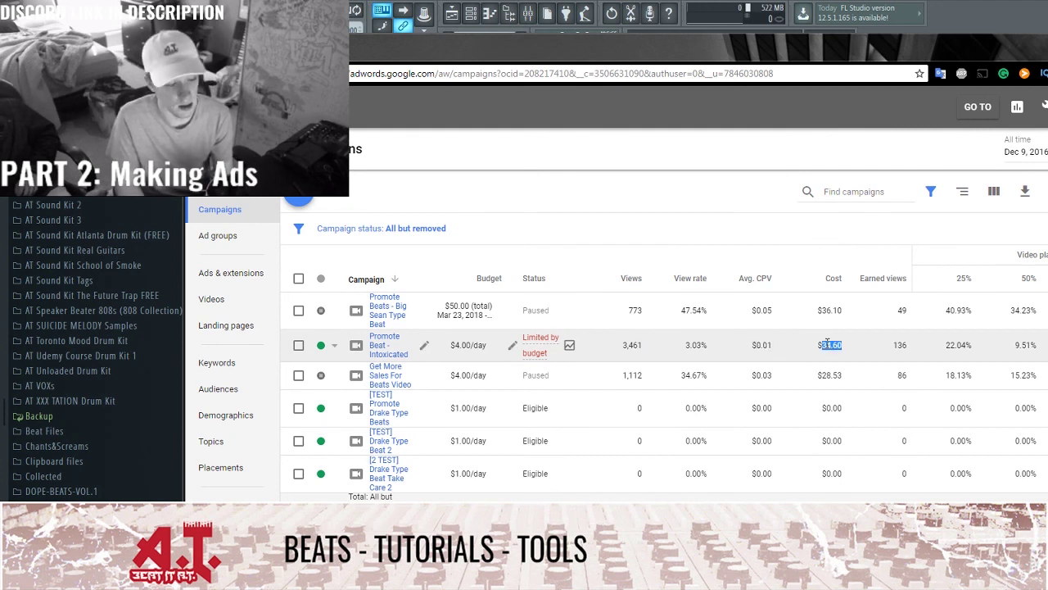
pyautogui.doubleClick(762, 344)
pyautogui.moveTo(769, 279)
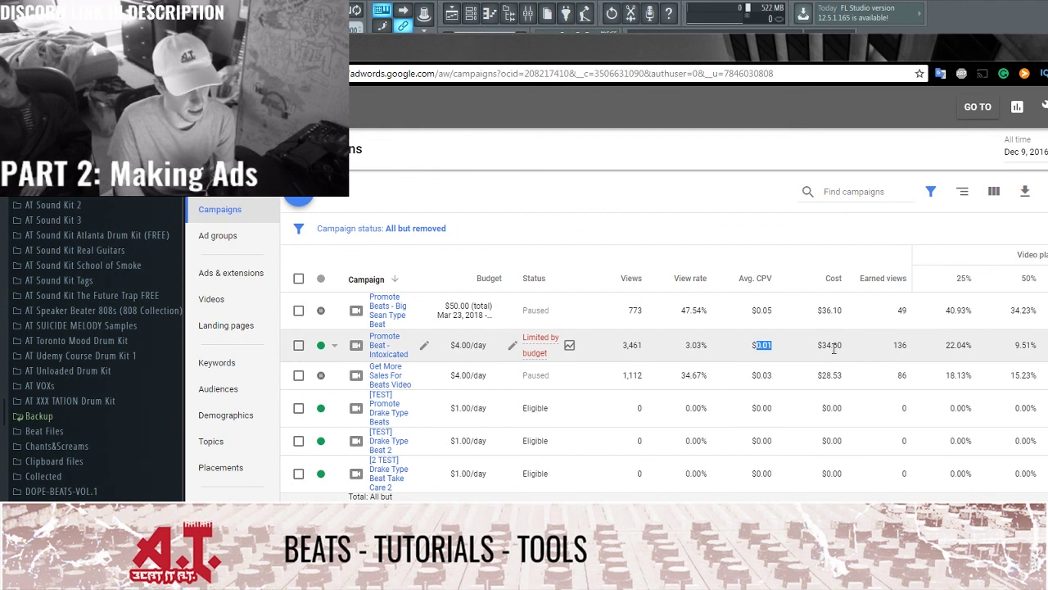
pyautogui.doubleClick(900, 345)
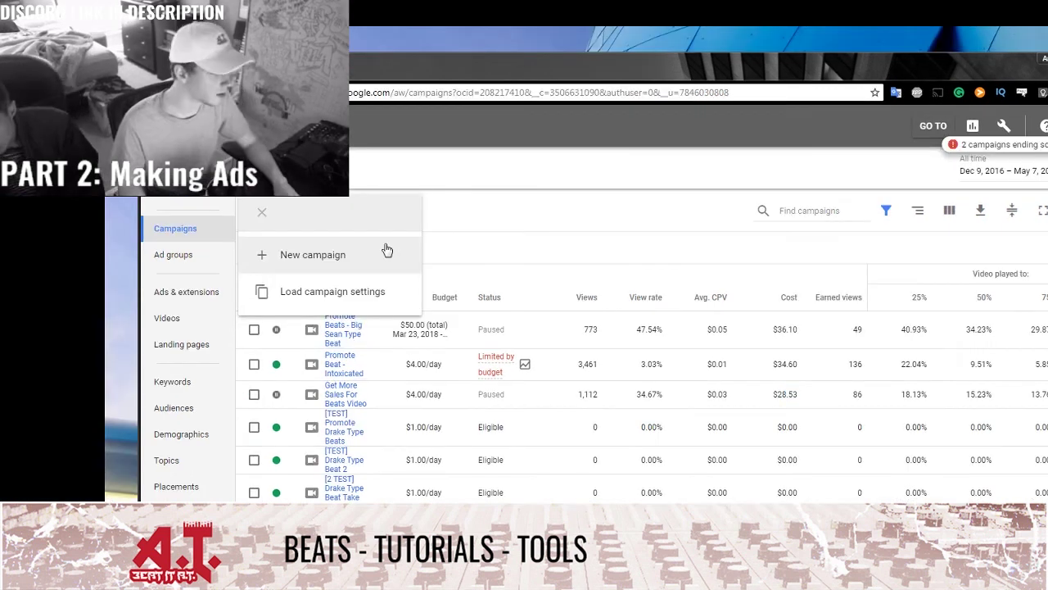
# Create a new campaign of type Video without a goal and continue to its settings.
pyautogui.click(393, 246)
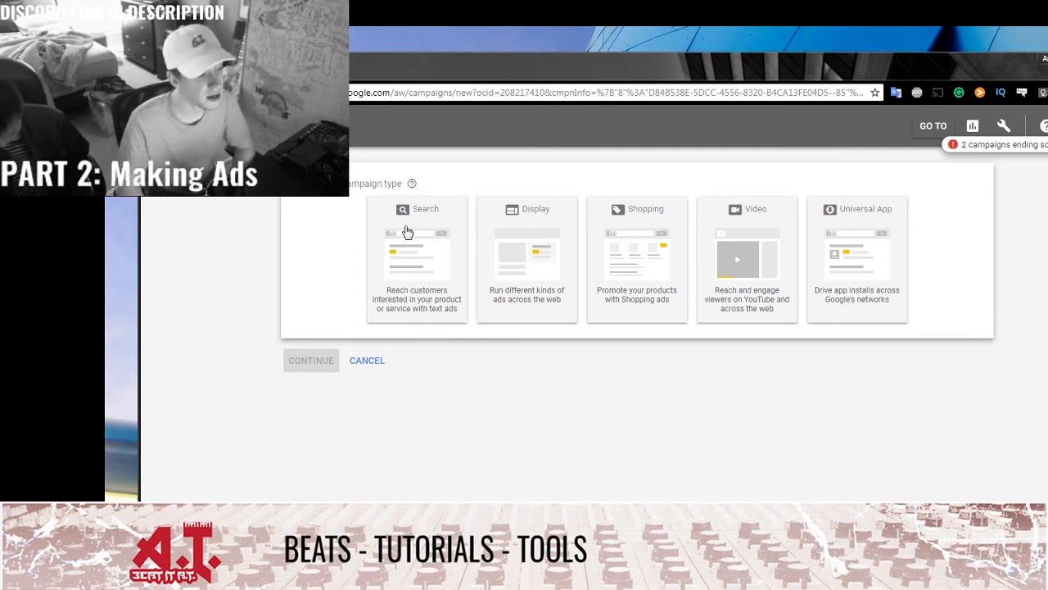
pyautogui.click(739, 223)
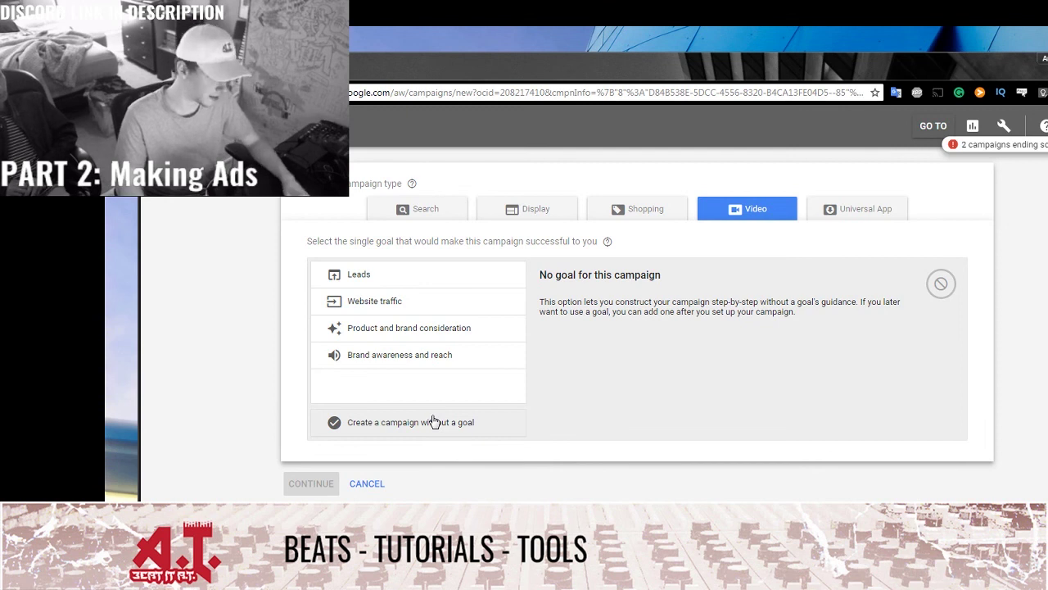
pyautogui.click(434, 422)
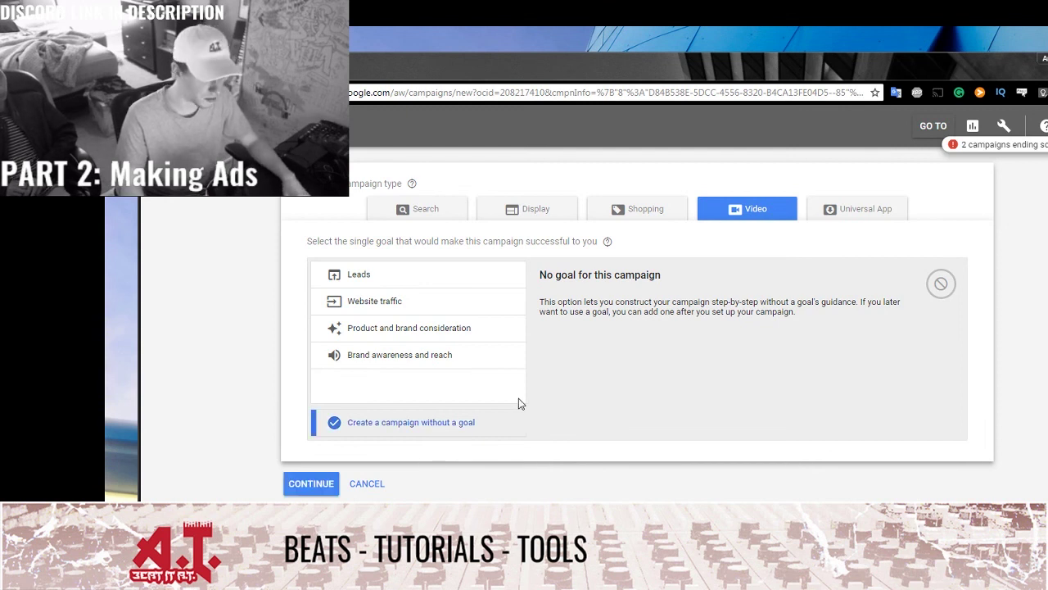
pyautogui.click(318, 485)
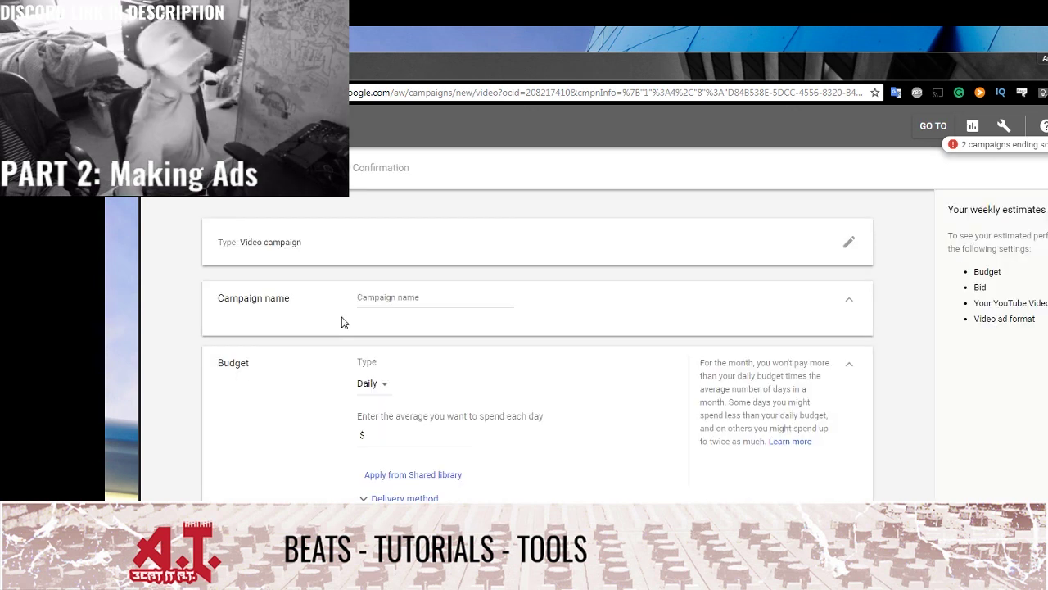
# Name the campaign "[TEST] LiveStream Campaign".
pyautogui.click(384, 298)
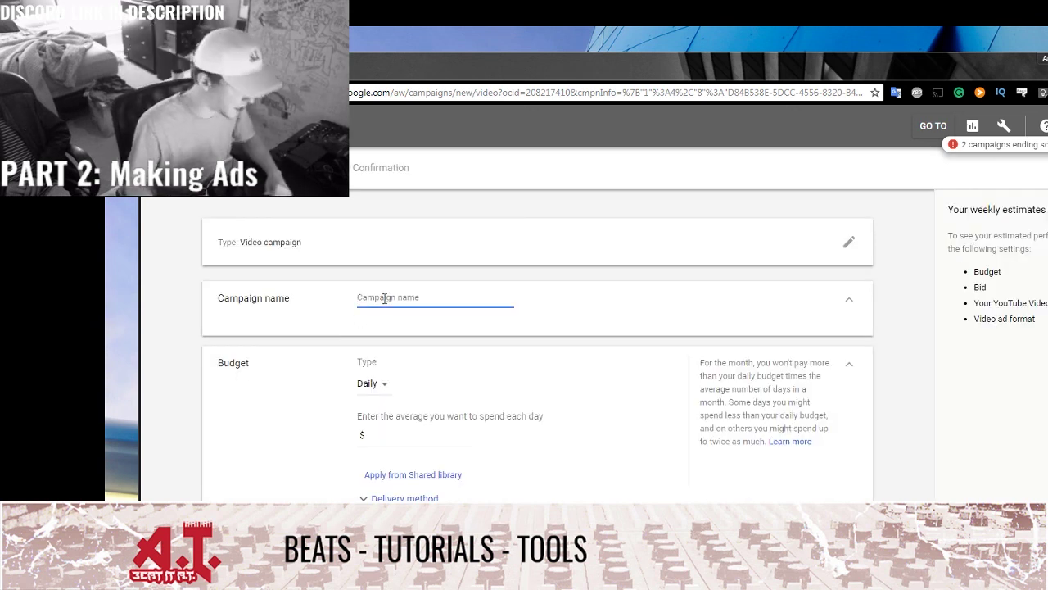
pyautogui.write('[TEST]')
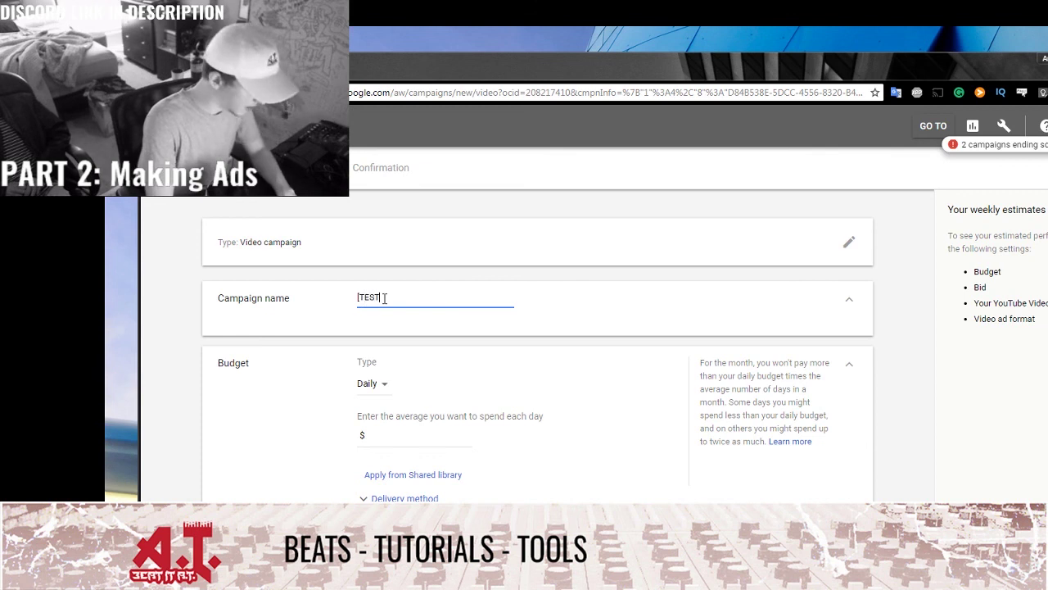
pyautogui.write(' Live')
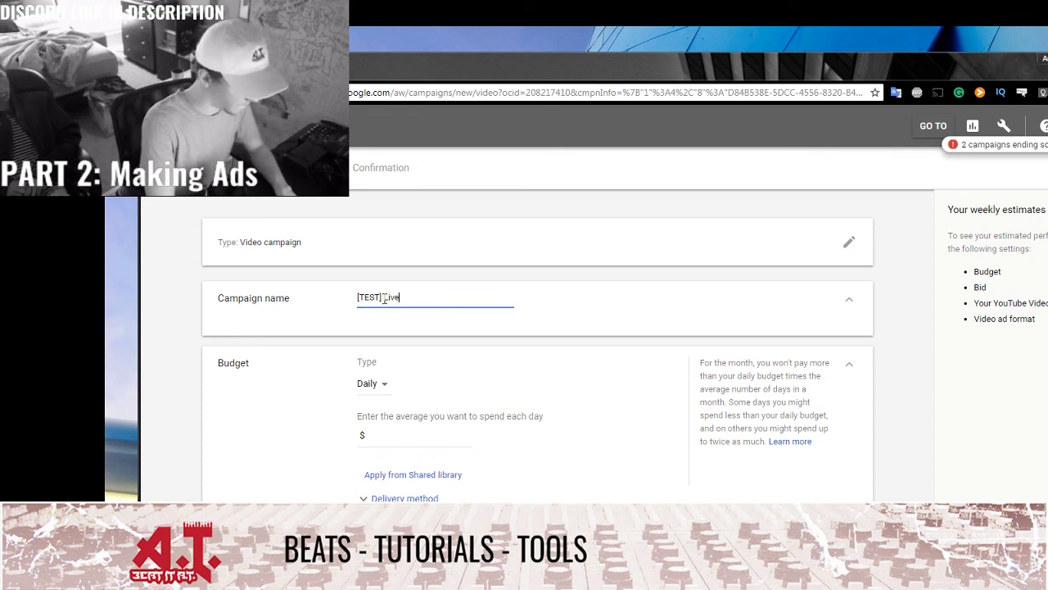
pyautogui.write('Stream ')
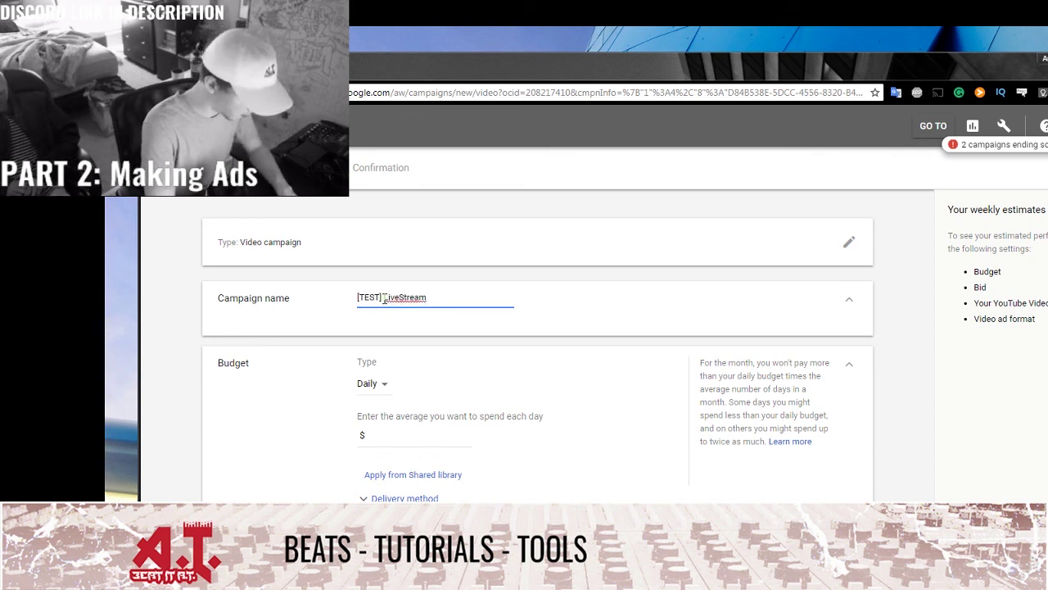
pyautogui.write('Campaign')
pyautogui.press('Tab')
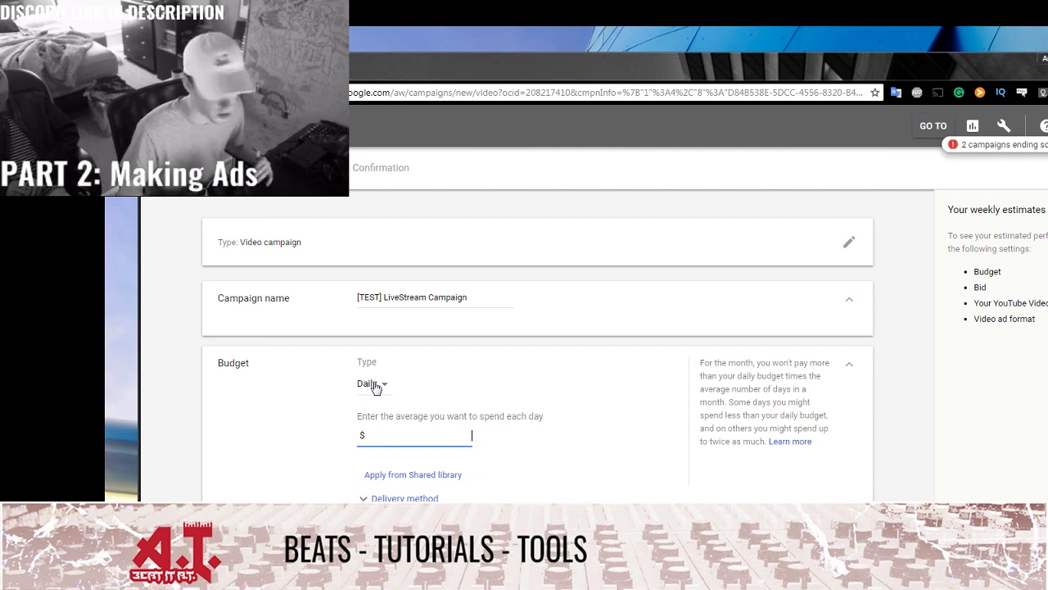
# Keep the budget type as Daily and set the average daily spend to $1.00.
pyautogui.click(375, 384)
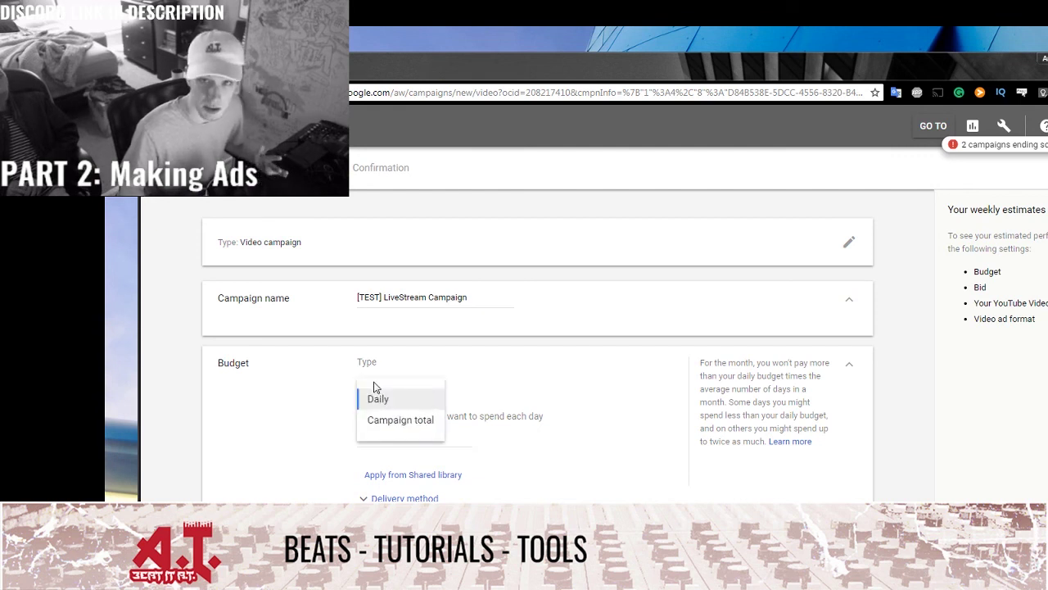
pyautogui.click(399, 399)
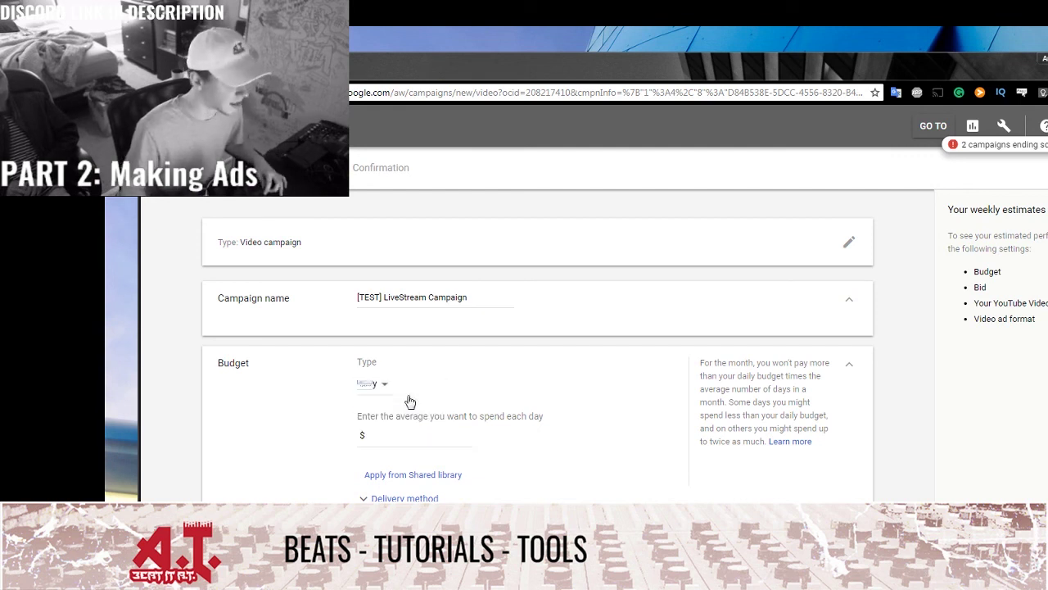
pyautogui.click(420, 438)
pyautogui.write('100')
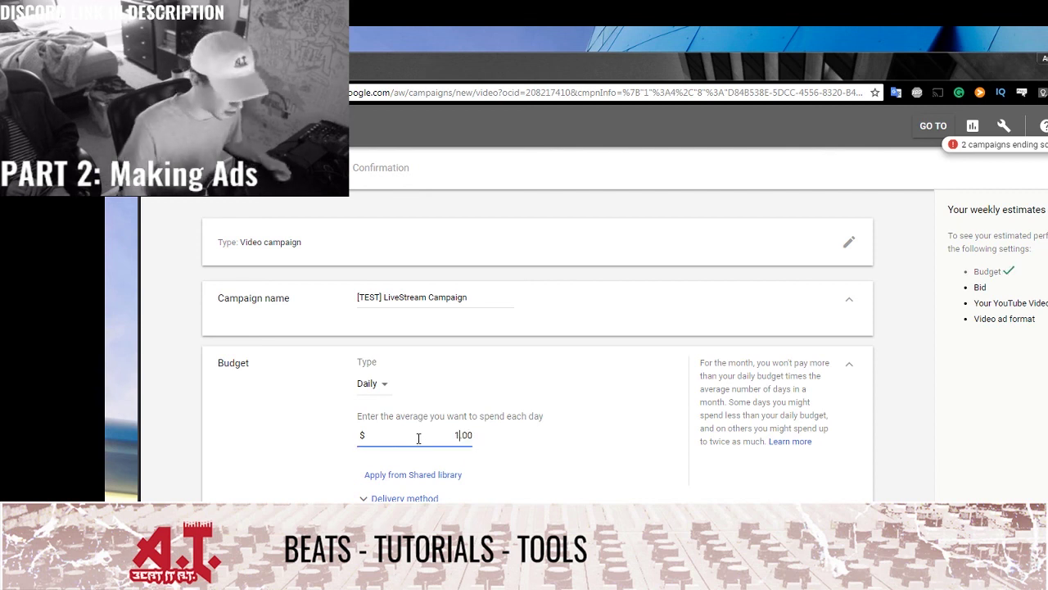
pyautogui.press('Left')
pyautogui.press('Left')
pyautogui.press('Left')
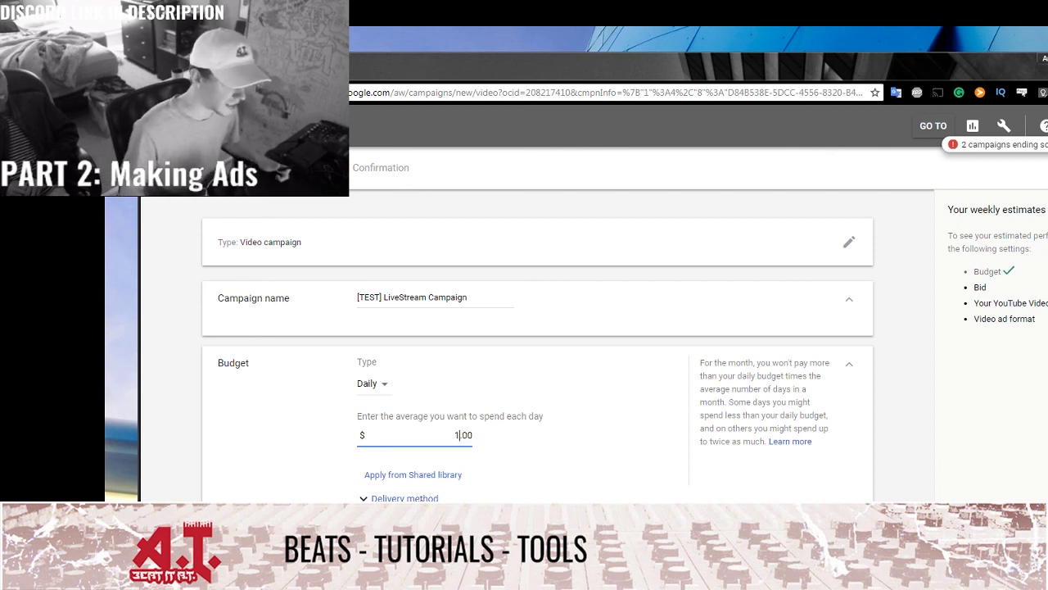
# Set the budget's delivery method to Accelerated.
pyautogui.click(428, 494)
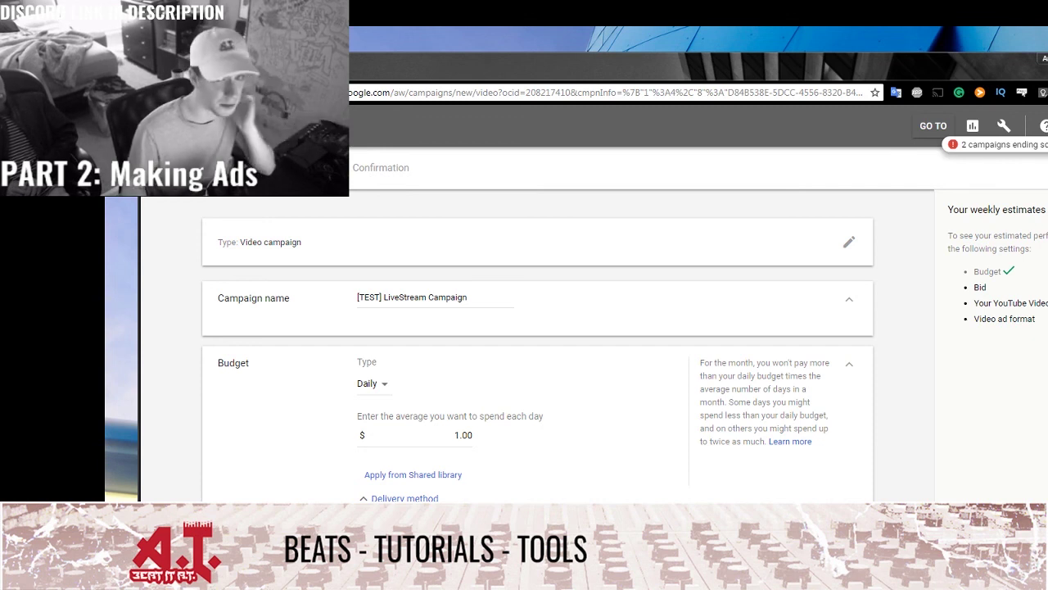
pyautogui.click(441, 498)
pyautogui.scroll(-1, 893, 467)
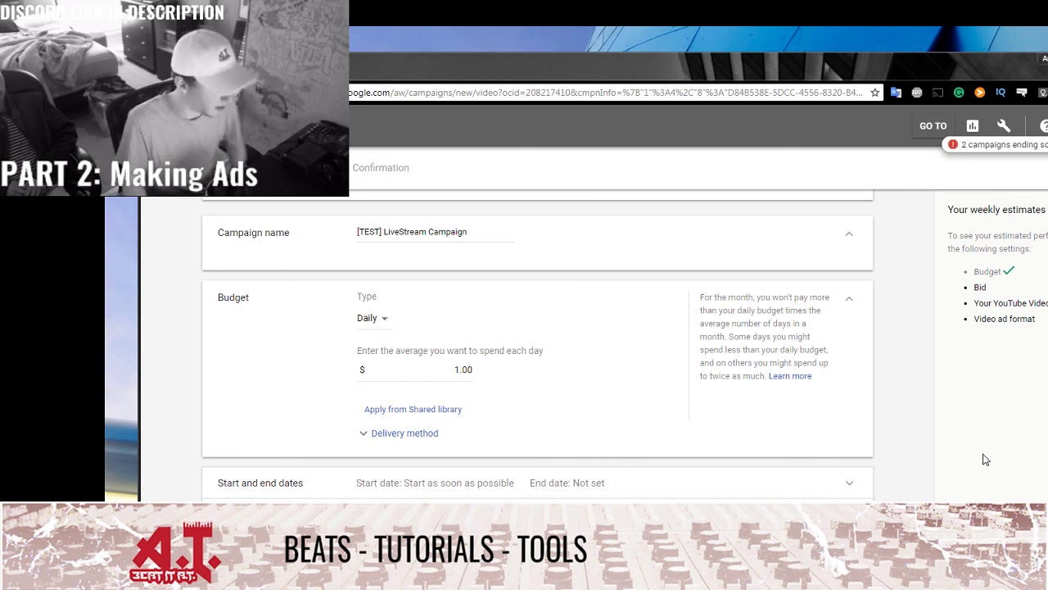
pyautogui.click(416, 436)
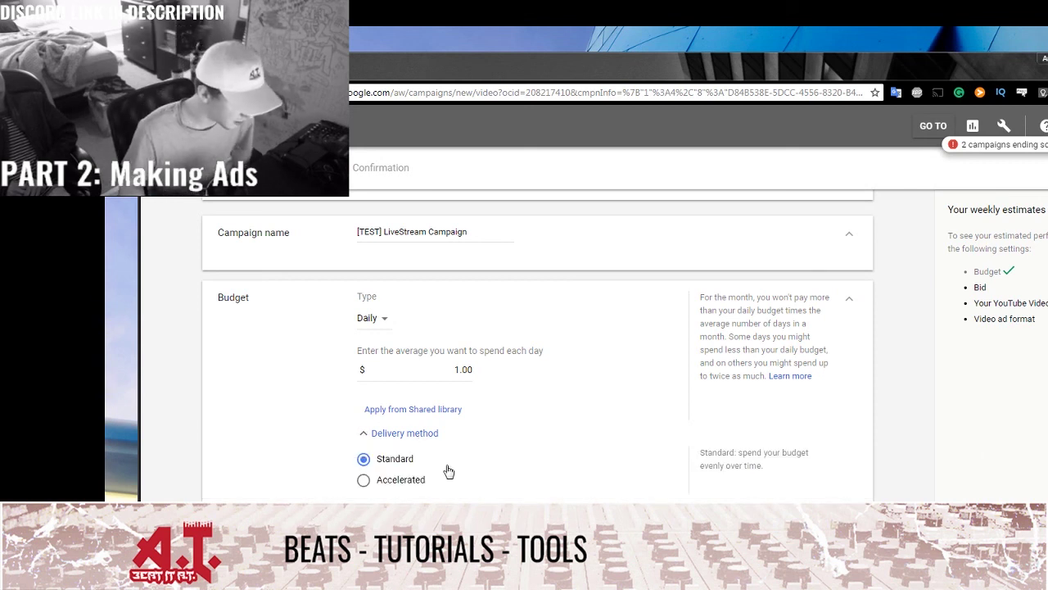
pyautogui.click(406, 482)
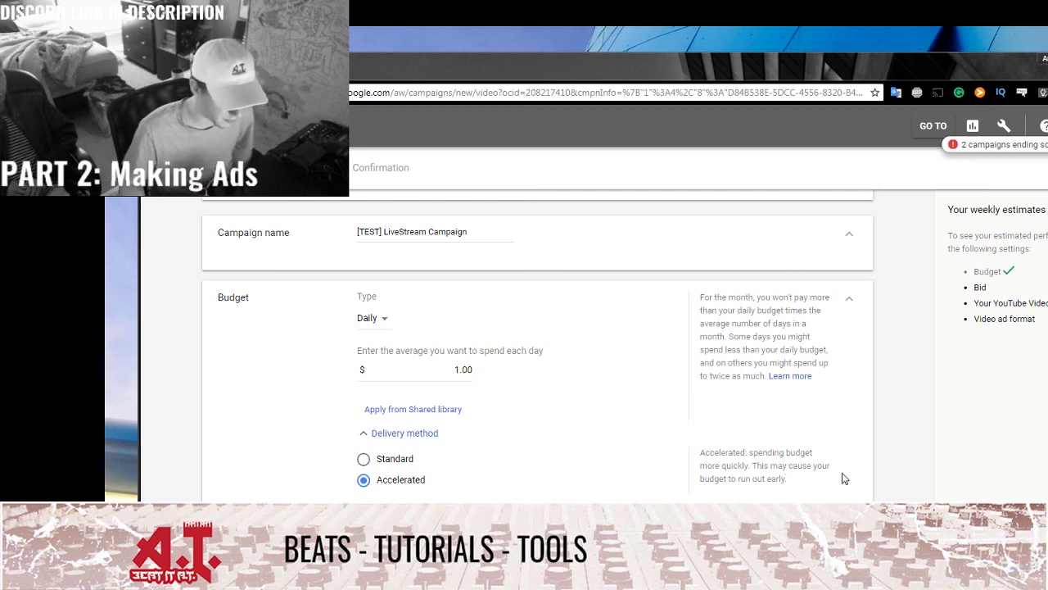
# Keep the campaign's start date as soon as ads are approved and set its end date to May 14, 2018.
pyautogui.scroll(-2, 822, 465)
pyautogui.click(834, 412)
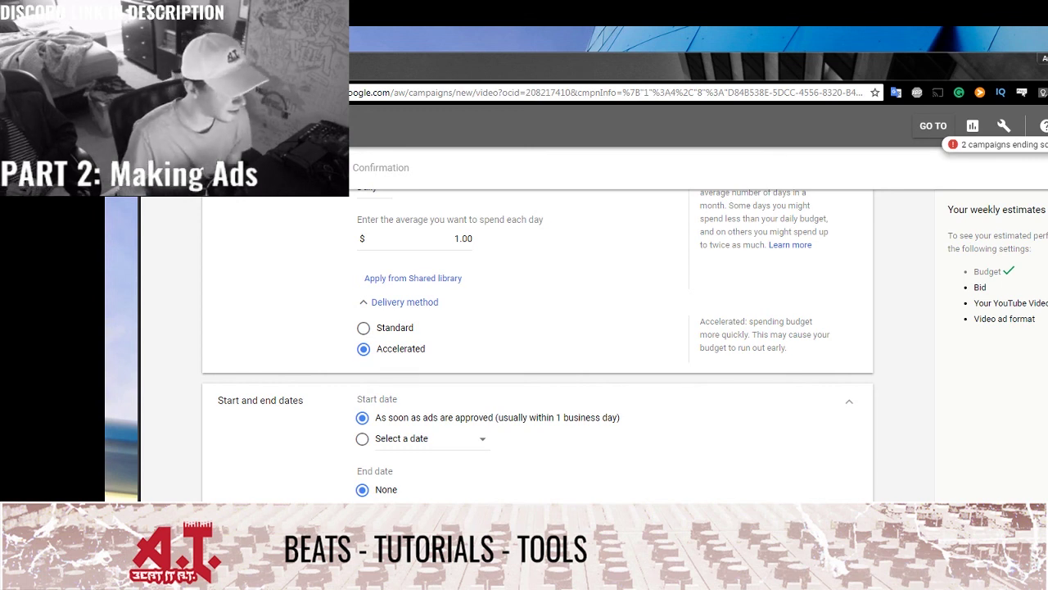
pyautogui.click(414, 439)
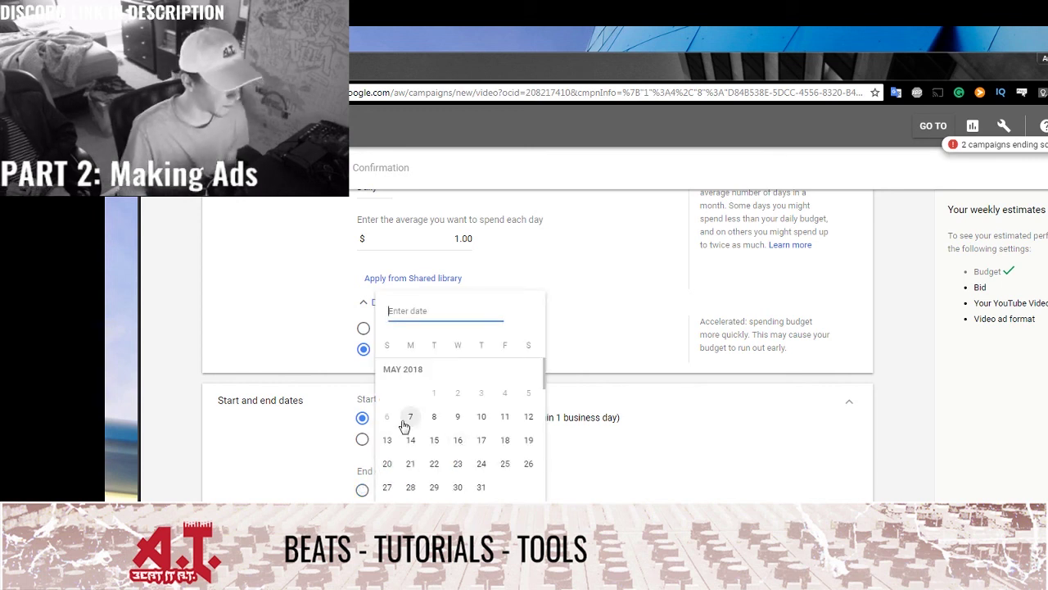
pyautogui.scroll(-2, 604, 374)
# Exclude Video partners on the Display Network from the campaign's networks and close the YouTube video page.
pyautogui.click(603, 374)
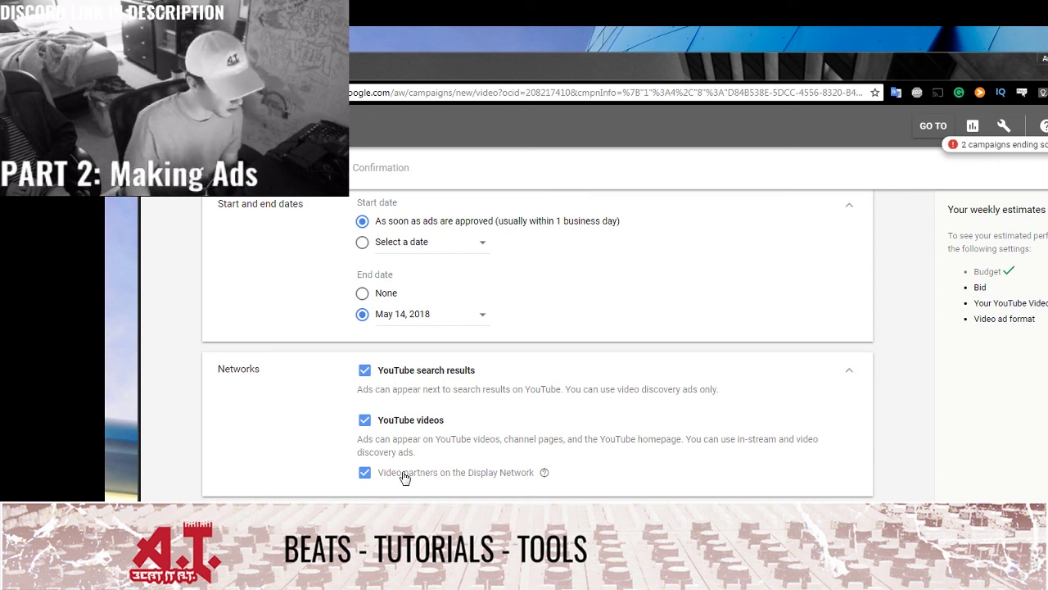
pyautogui.moveTo(544, 477)
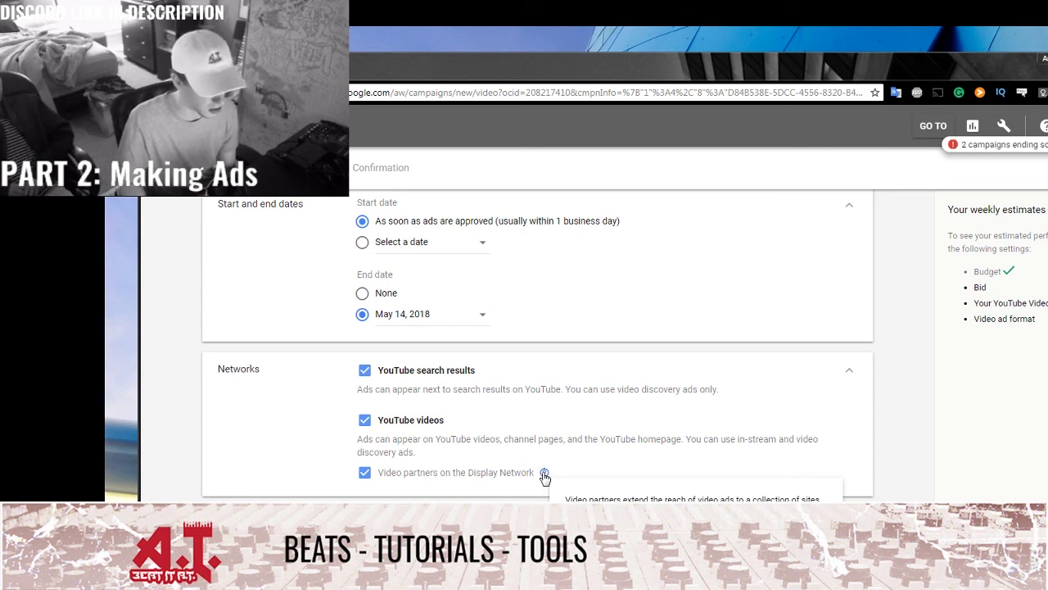
pyautogui.click(365, 474)
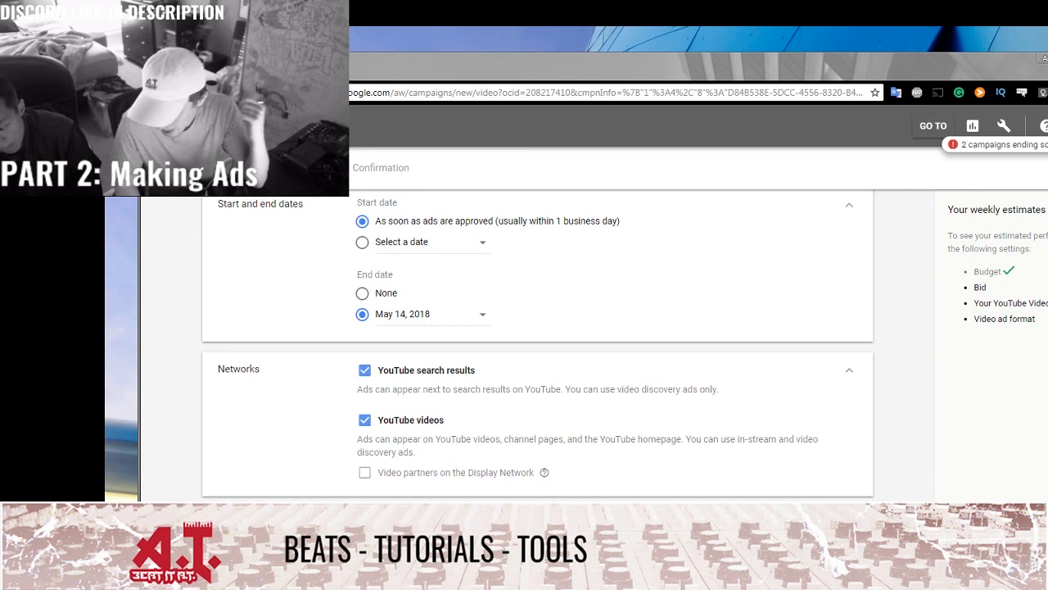
pyautogui.click(393, 72)
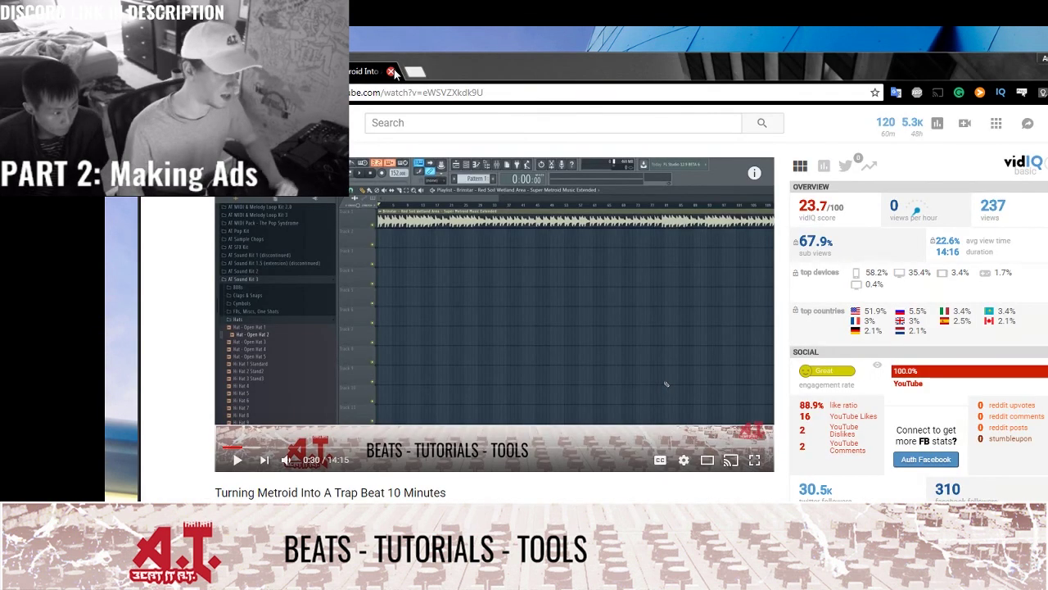
pyautogui.click(392, 71)
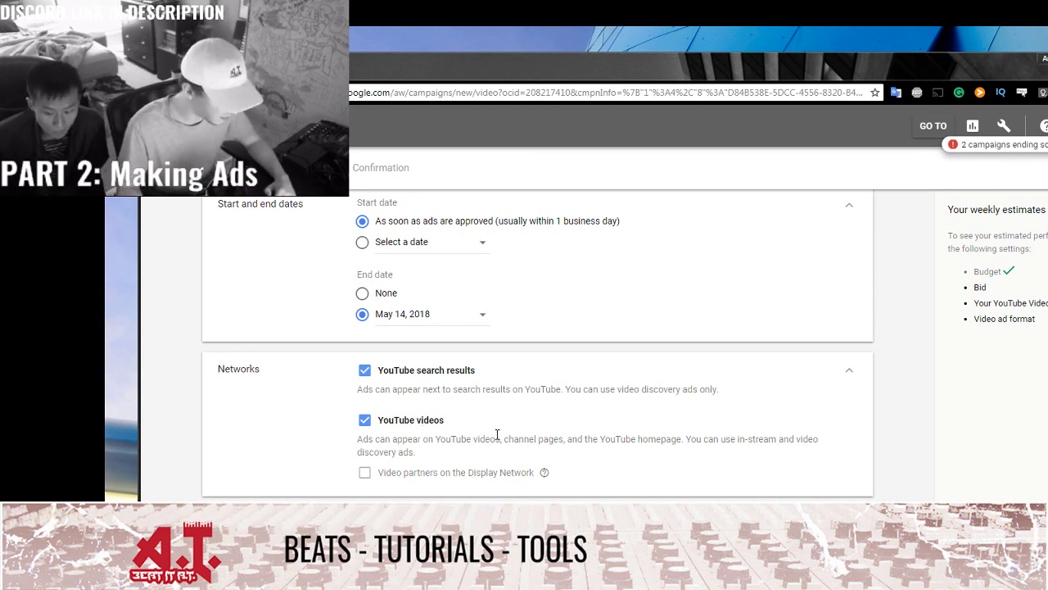
# Set the campaign's language targeting to English.
pyautogui.scroll(-2, 496, 437)
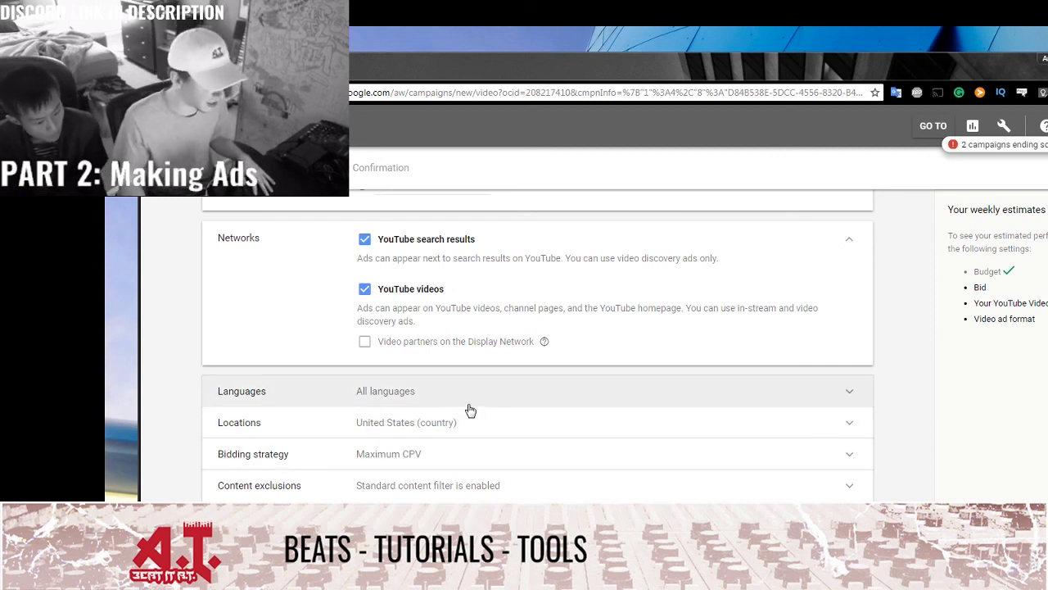
pyautogui.click(470, 410)
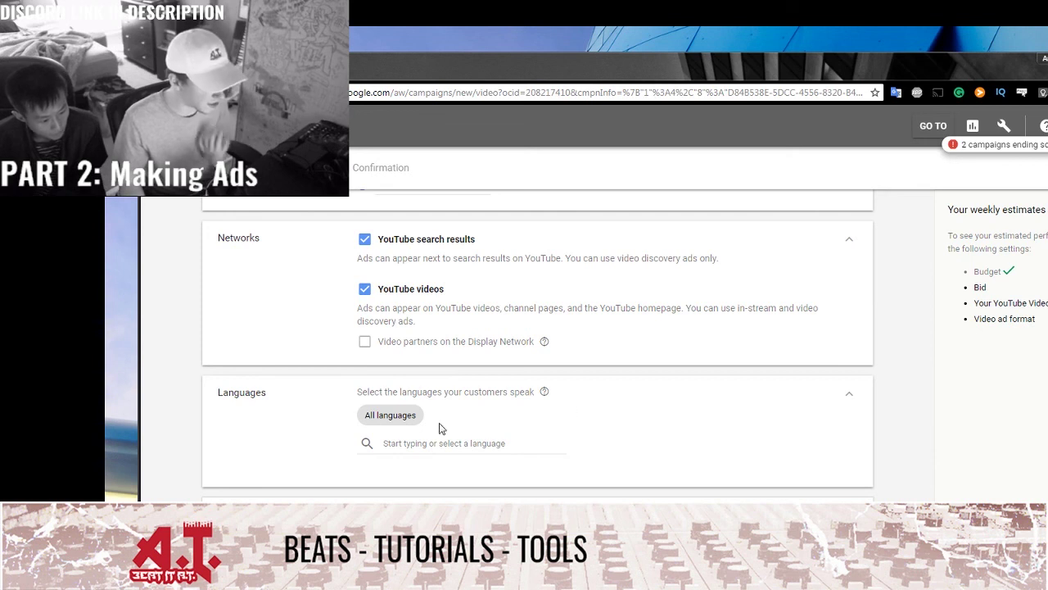
pyautogui.click(446, 442)
pyautogui.write('Eng')
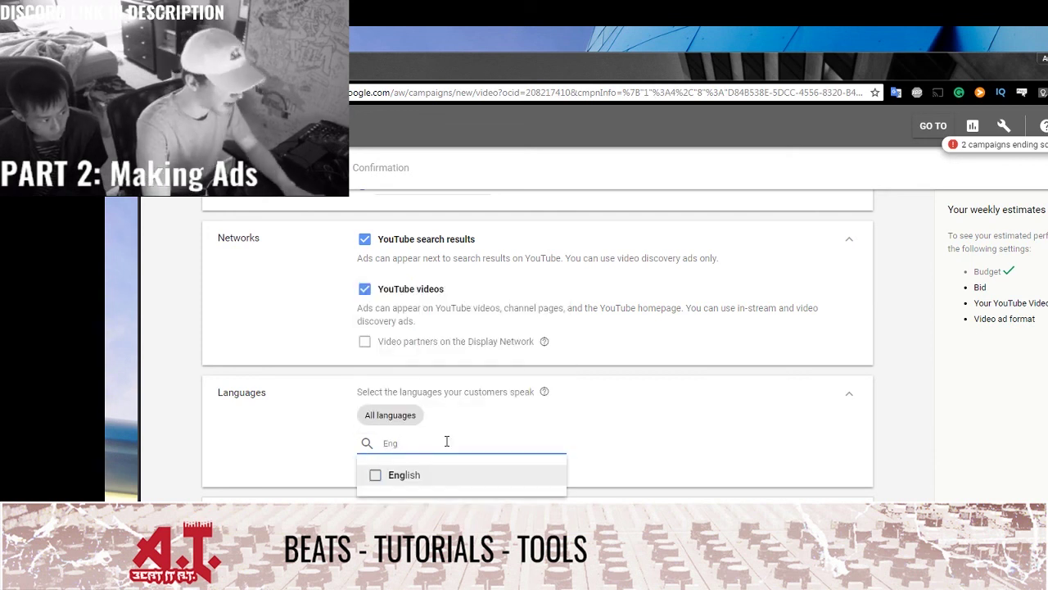
pyautogui.press('Return')
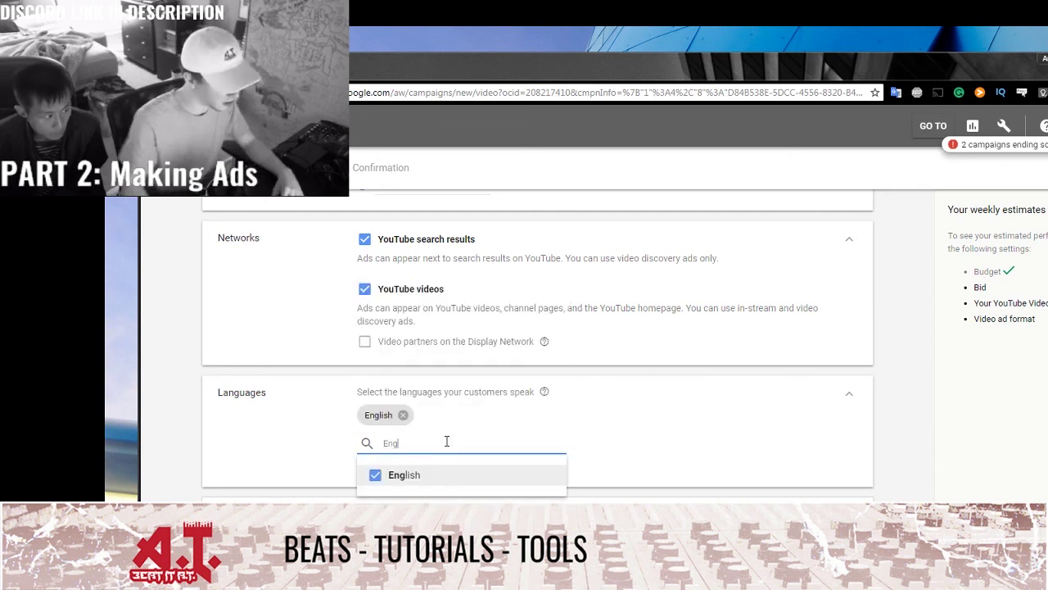
pyautogui.click(635, 437)
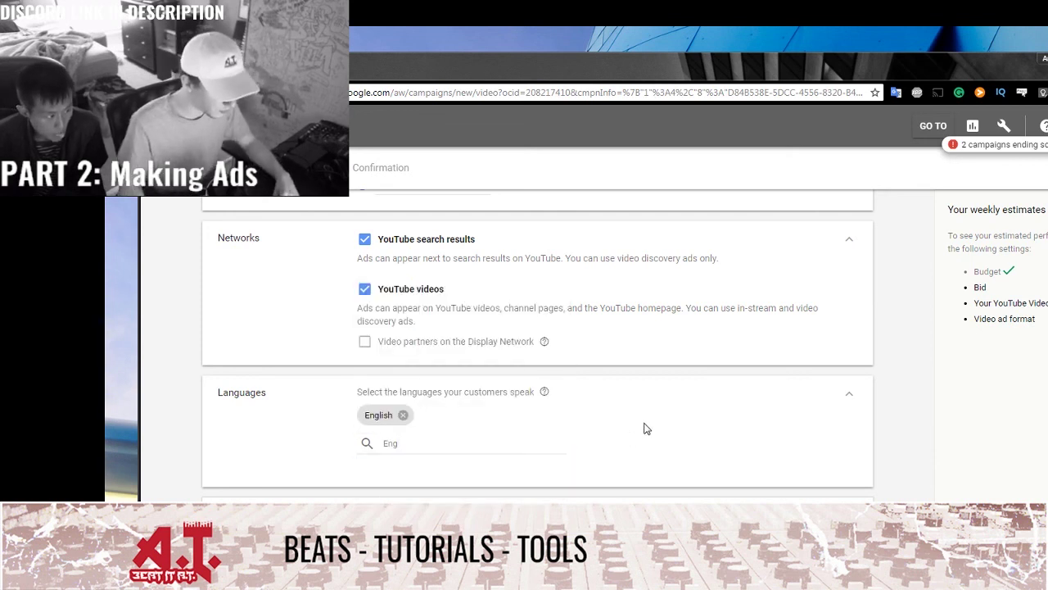
pyautogui.click(852, 398)
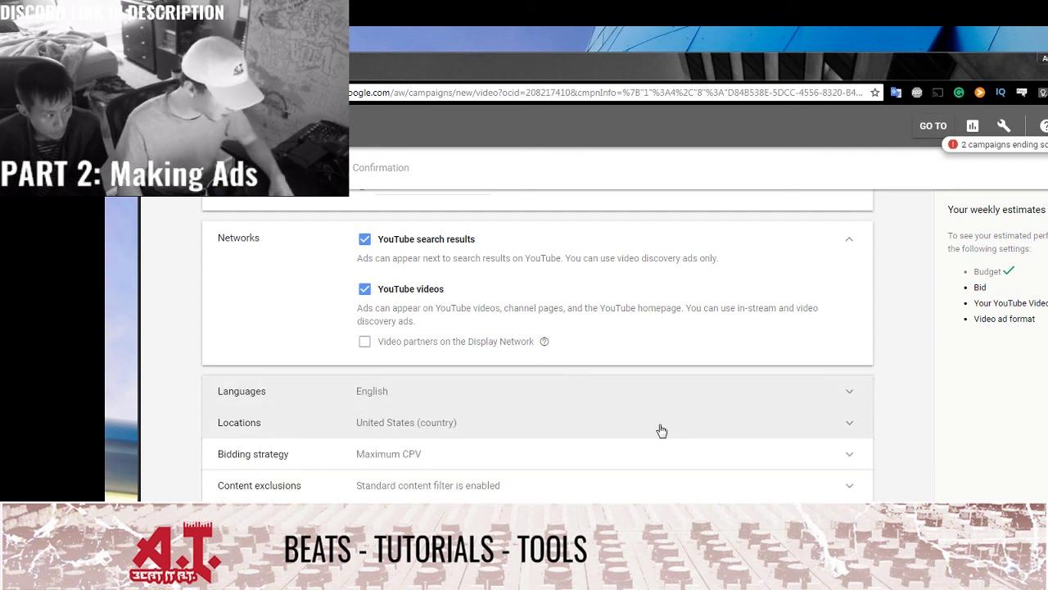
# Try Maximum CPM as the bidding strategy, check which ads it is meant for, and return to Maximum CPV.
pyautogui.click(651, 454)
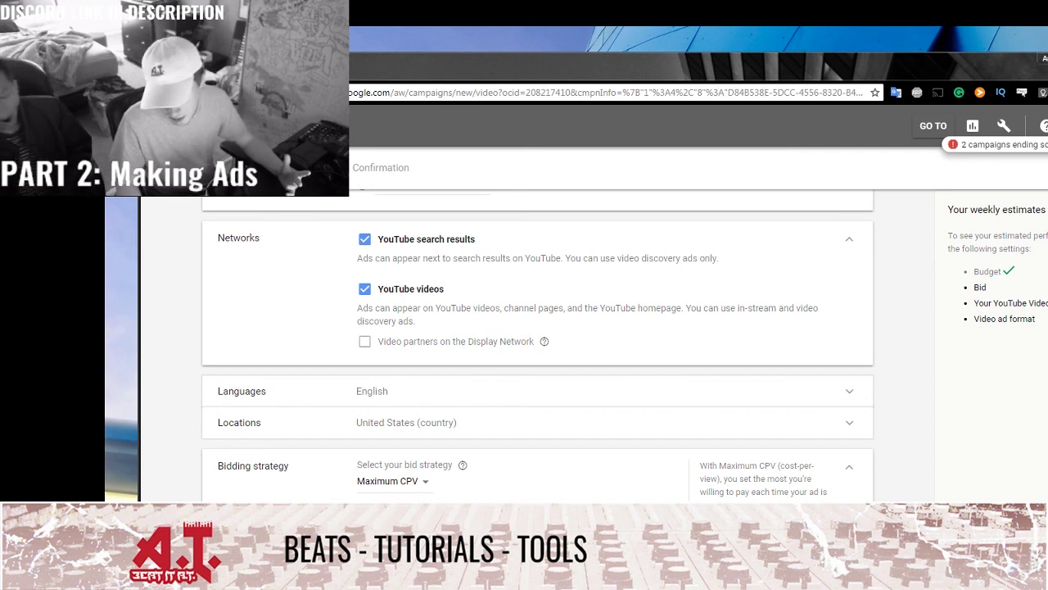
pyautogui.scroll(-2, 835, 426)
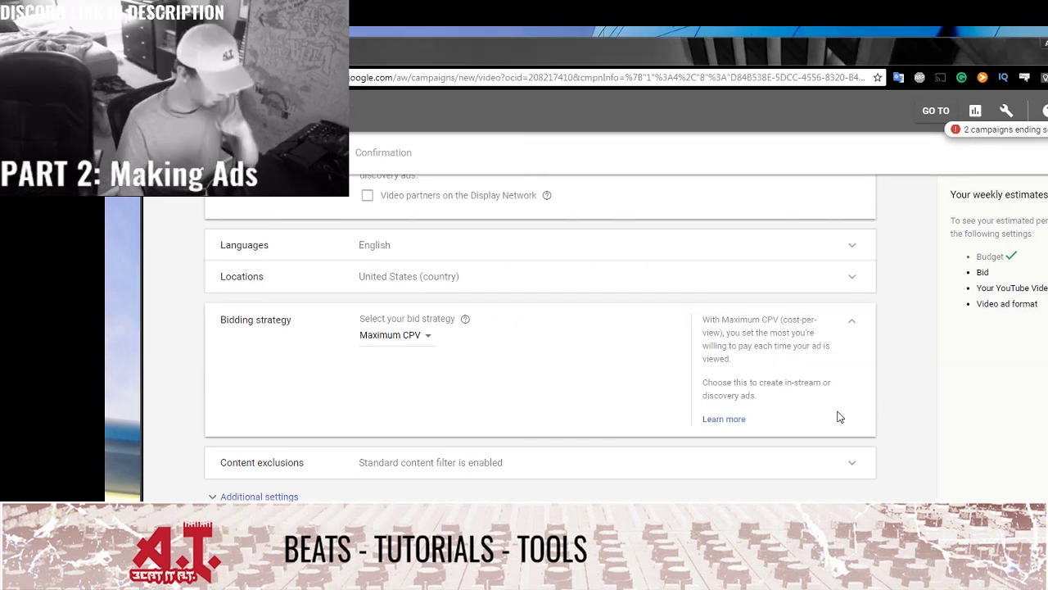
pyautogui.click(426, 341)
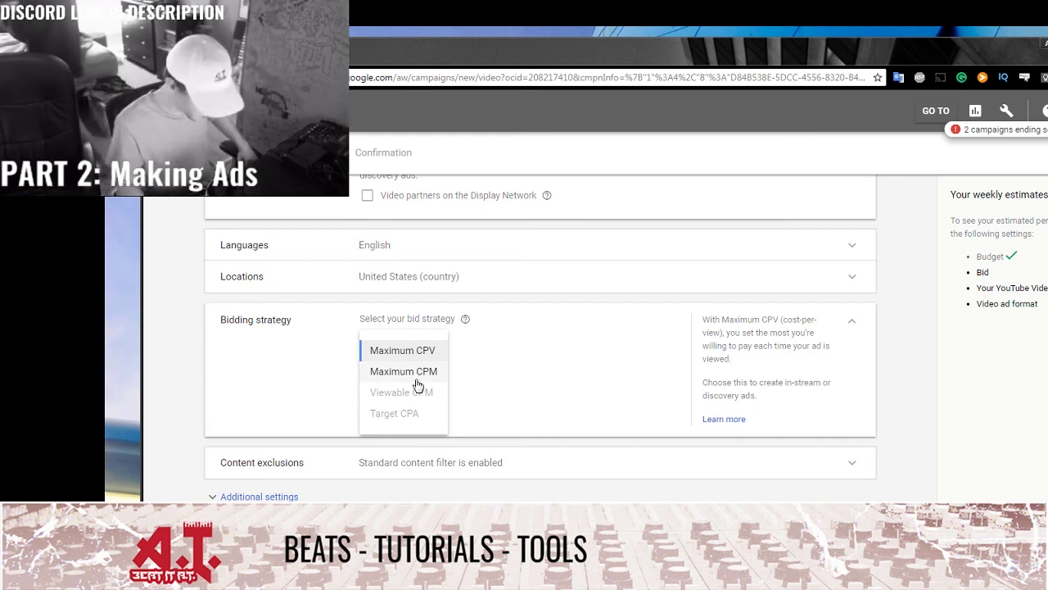
pyautogui.click(417, 379)
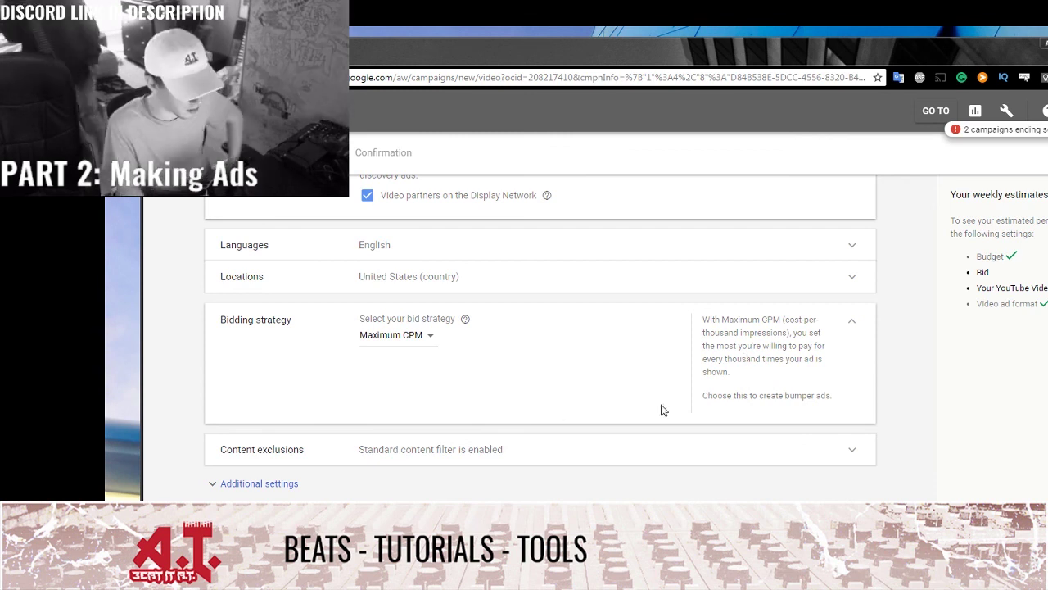
pyautogui.moveTo(833, 397); pyautogui.dragTo(737, 395)
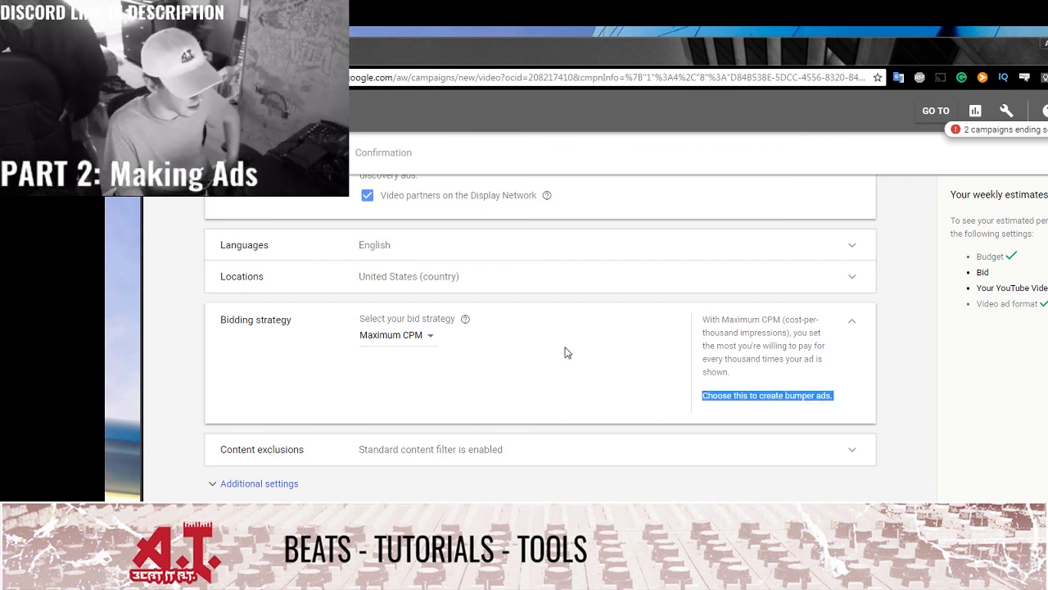
pyautogui.click(413, 334)
pyautogui.click(418, 353)
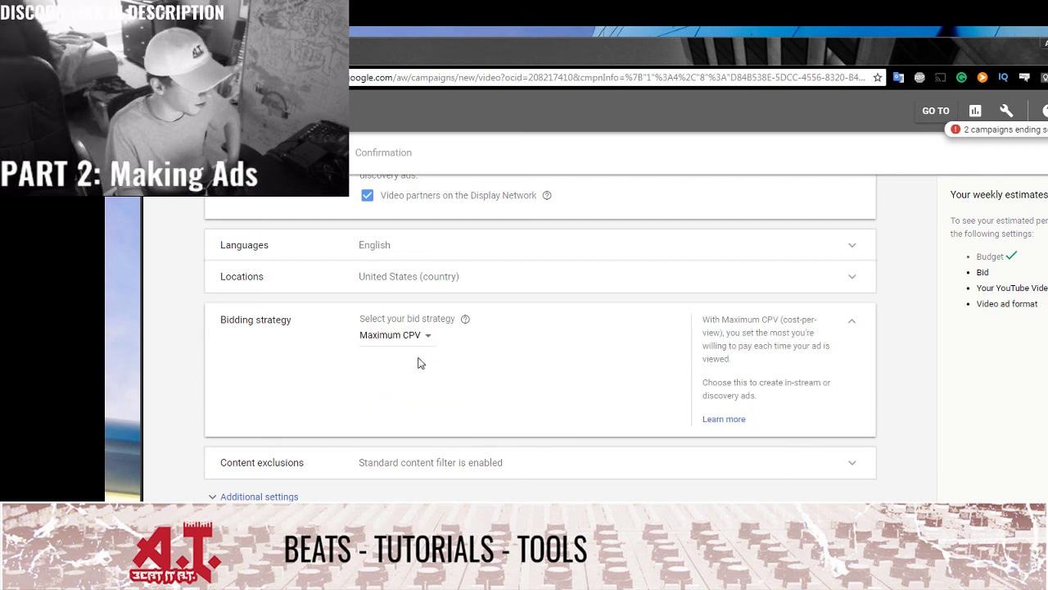
# Turn off the Standard content filter in the content exclusions and opt out of live streaming videos.
pyautogui.scroll(-1, 435, 398)
pyautogui.click(455, 406)
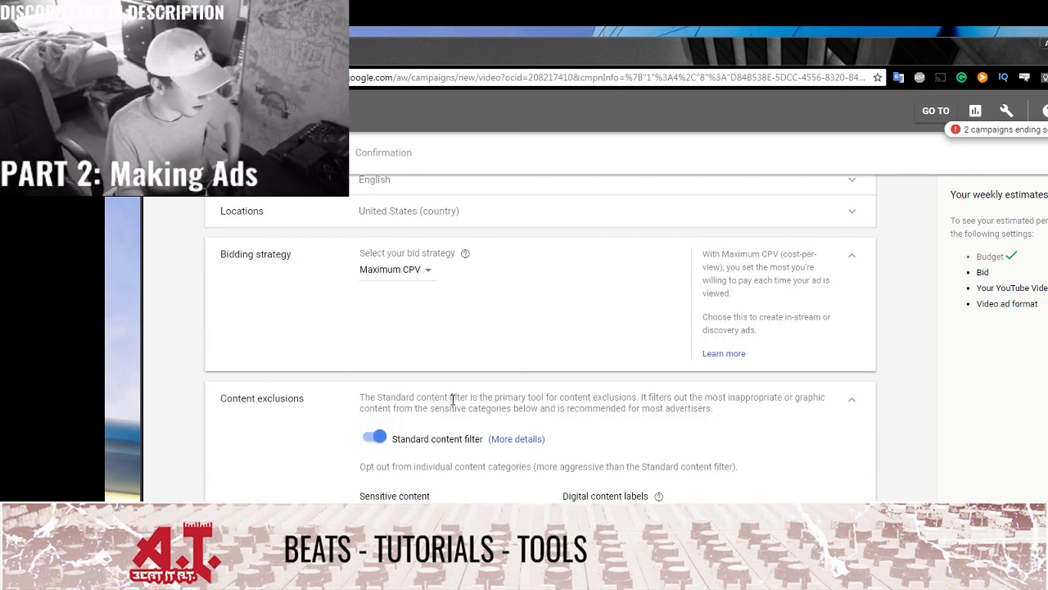
pyautogui.scroll(-2, 446, 395)
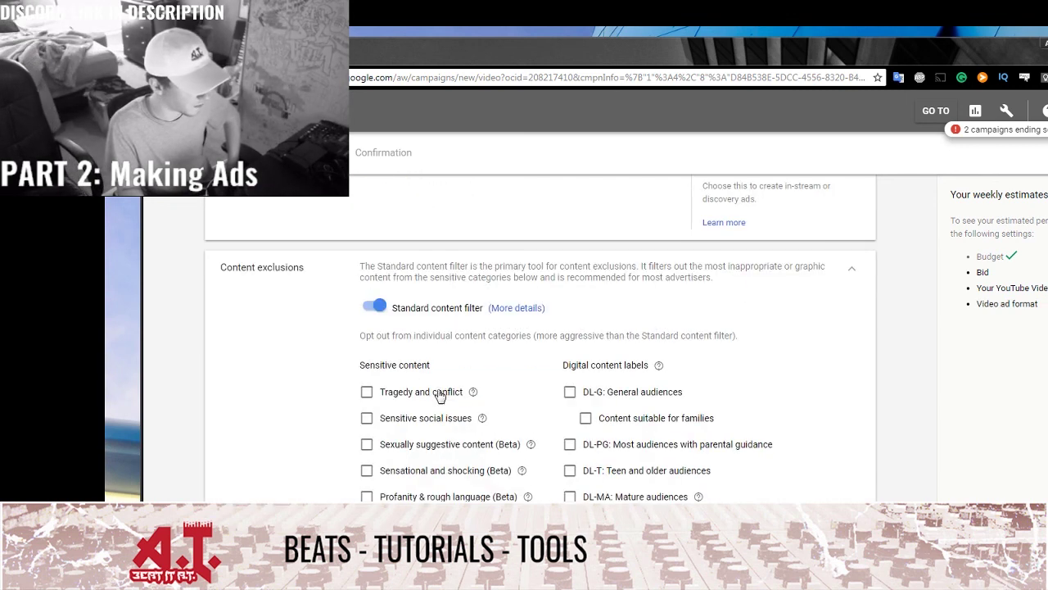
pyautogui.click(376, 309)
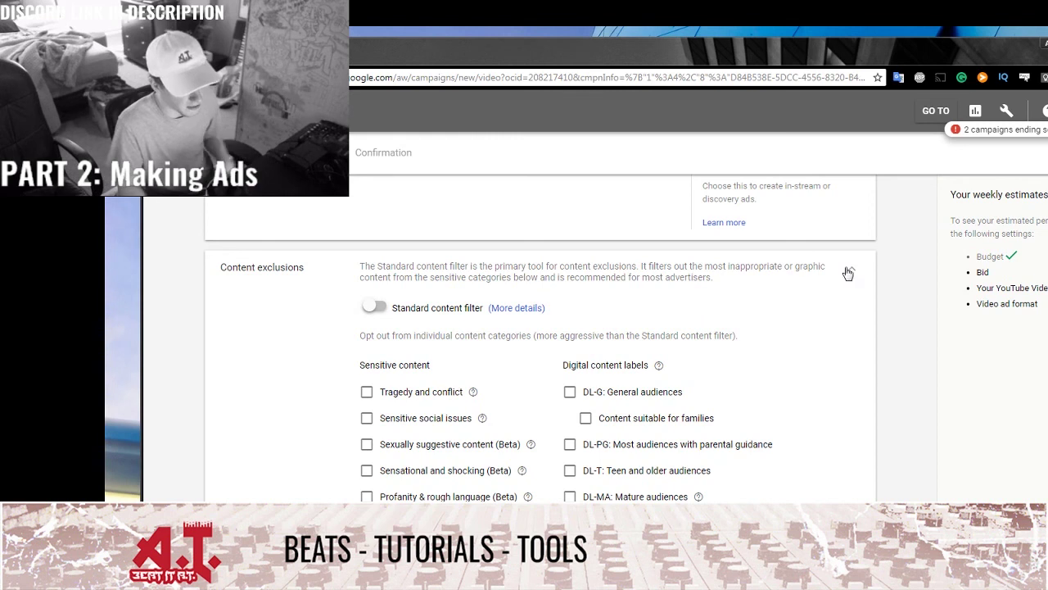
pyautogui.scroll(-2, 533, 308)
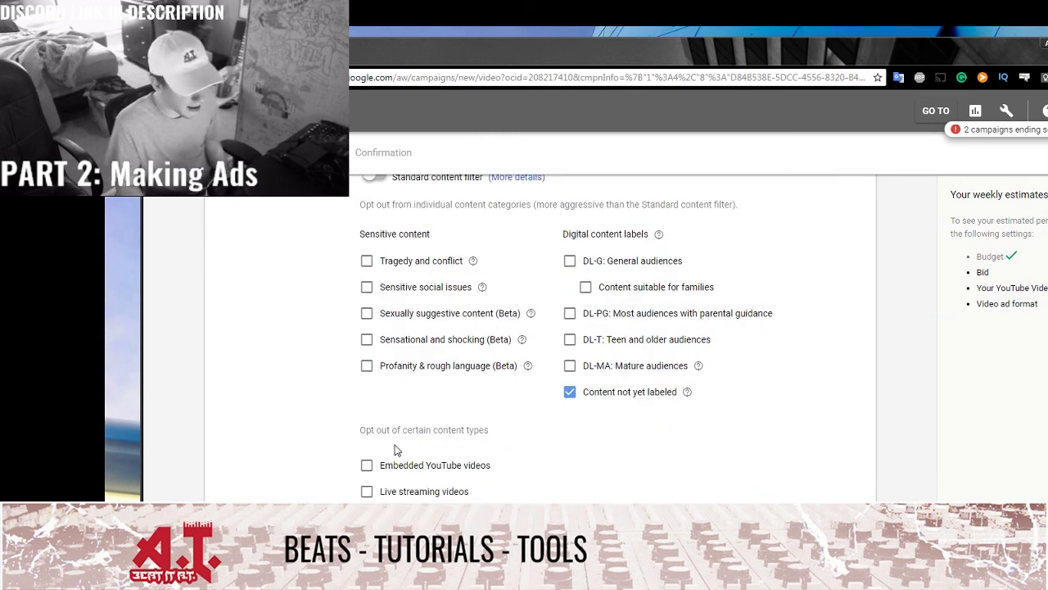
pyautogui.click(393, 493)
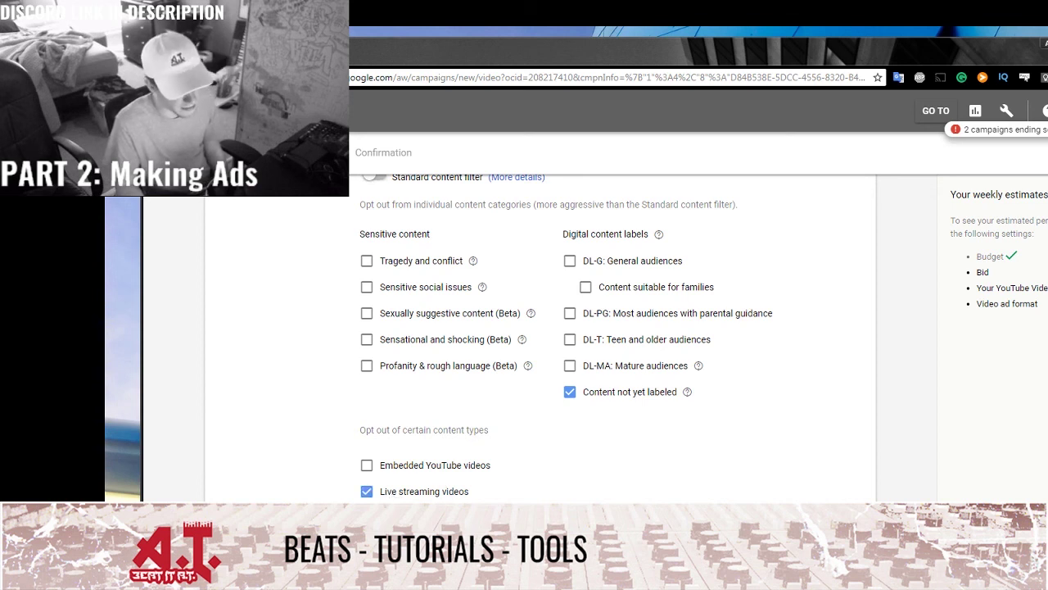
pyautogui.scroll(1, 541, 336)
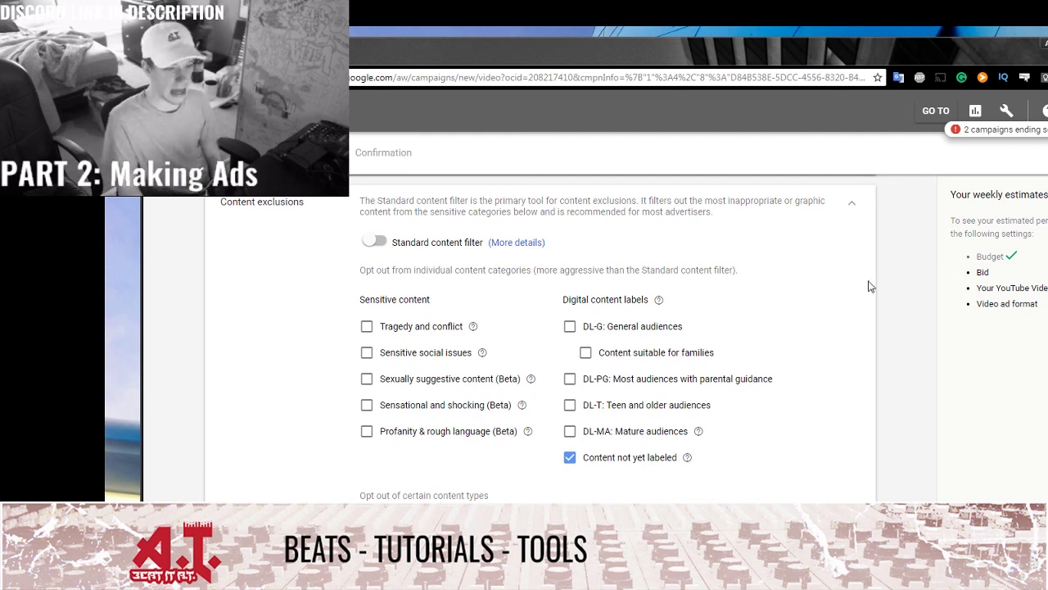
pyautogui.click(853, 203)
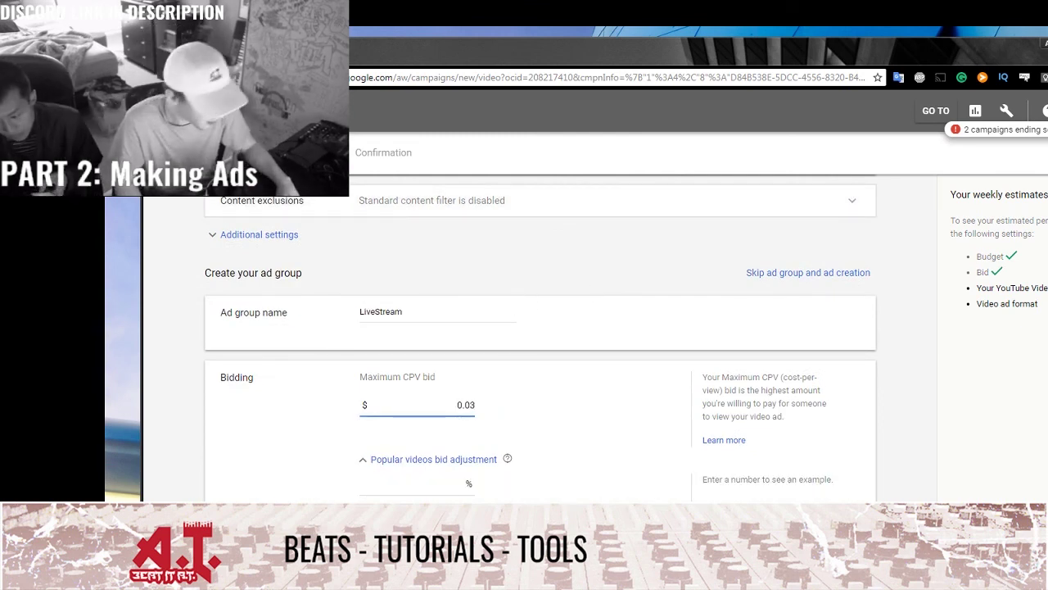
# Set the ad group's popular videos bid adjustment to 120%.
pyautogui.click(413, 485)
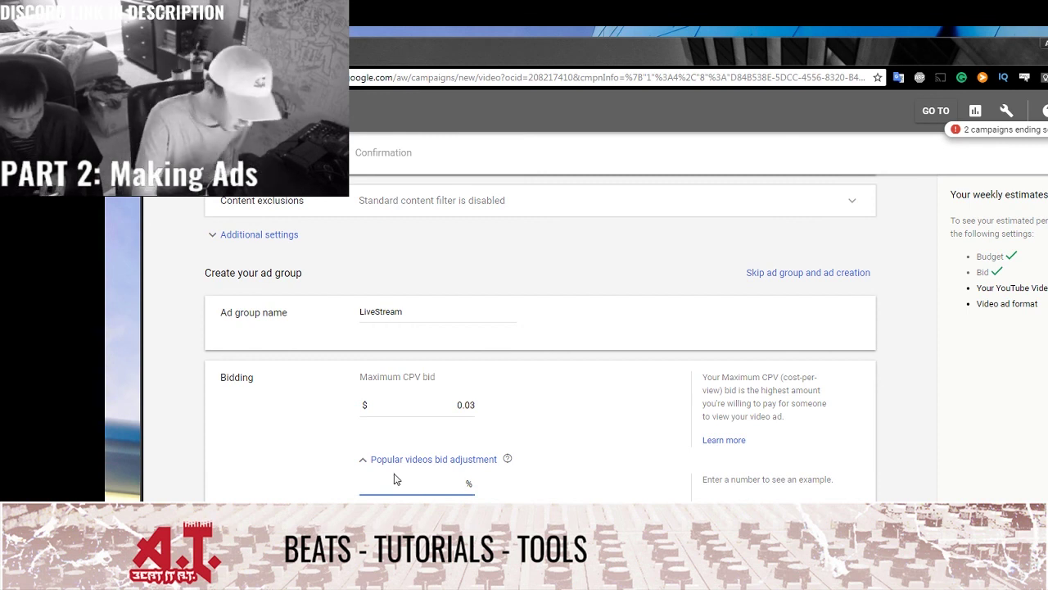
pyautogui.write('120')
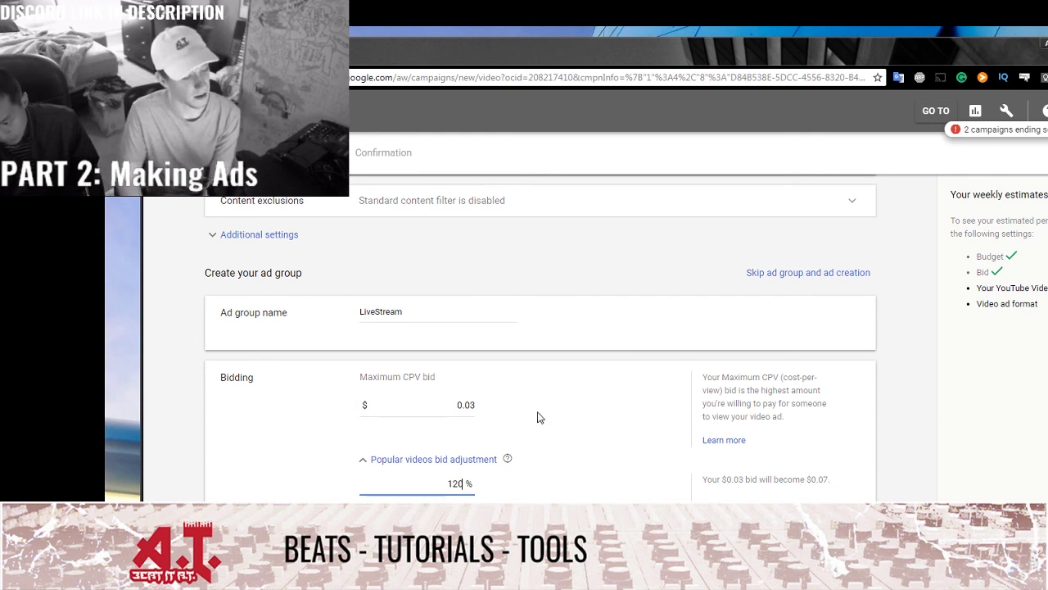
pyautogui.click(463, 407)
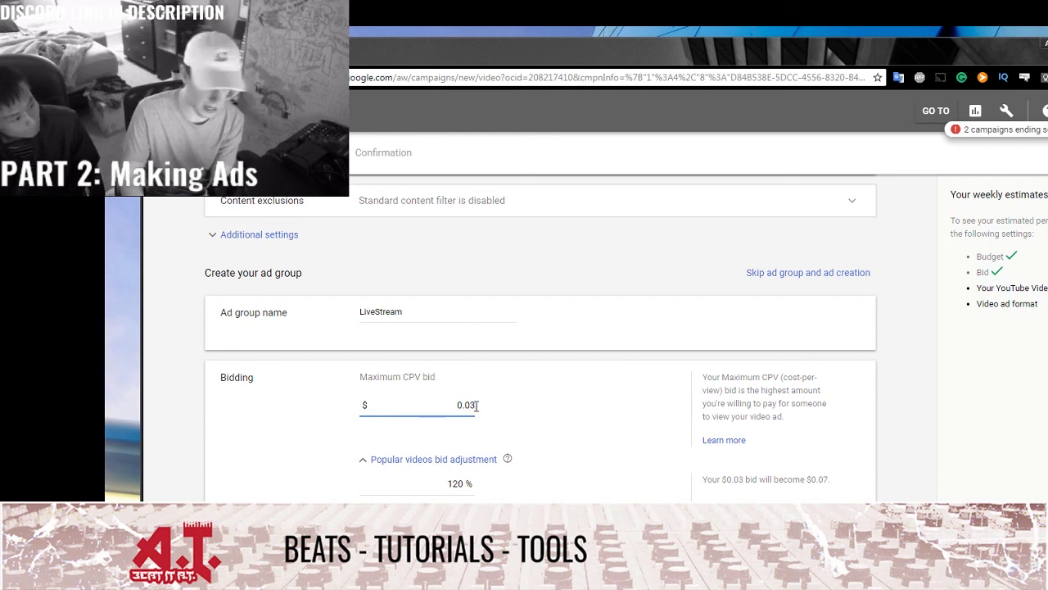
pyautogui.click(456, 483)
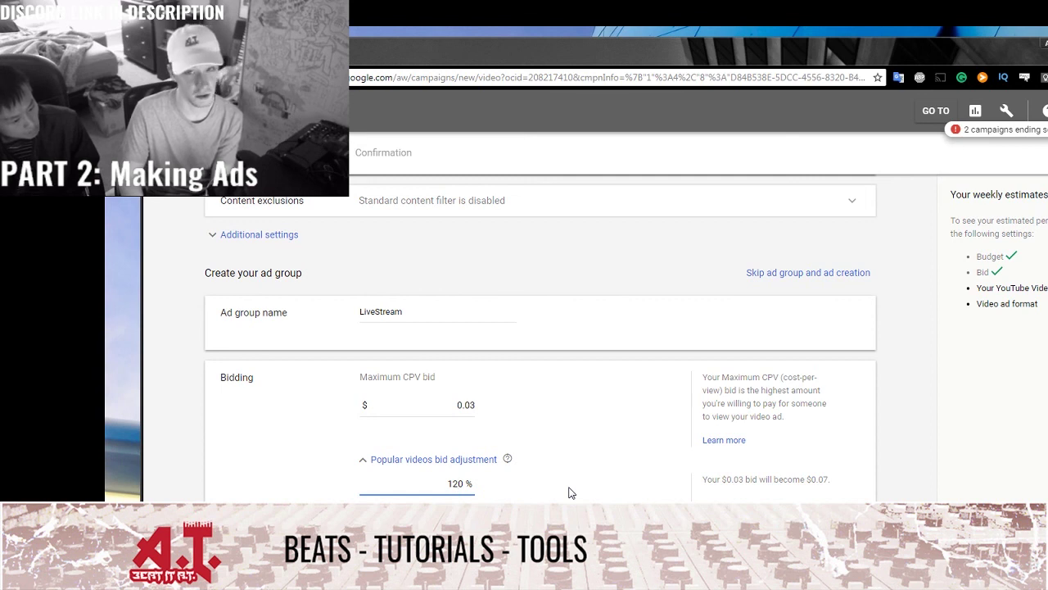
pyautogui.click(823, 475)
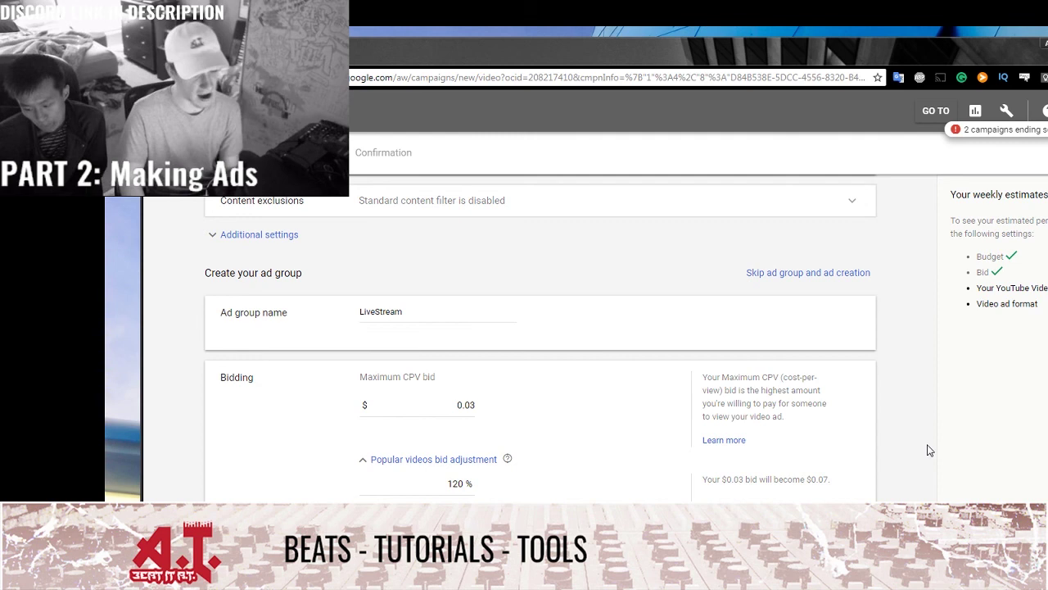
# Exclude Female from the gender options in the ad group's demographic targeting.
pyautogui.scroll(-3, 927, 451)
pyautogui.scroll(3, 926, 451)
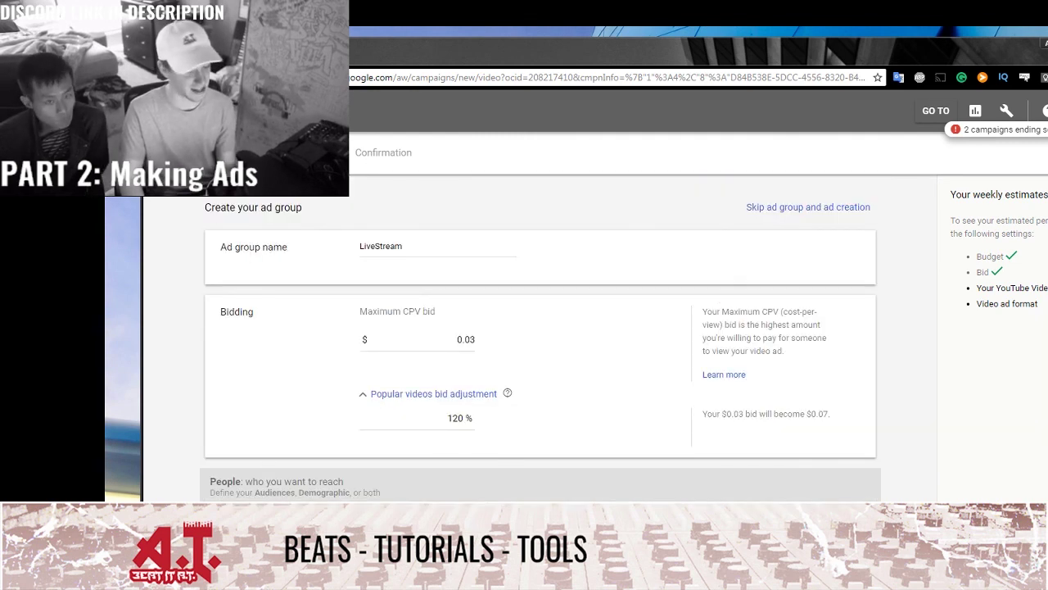
pyautogui.scroll(-2, 874, 492)
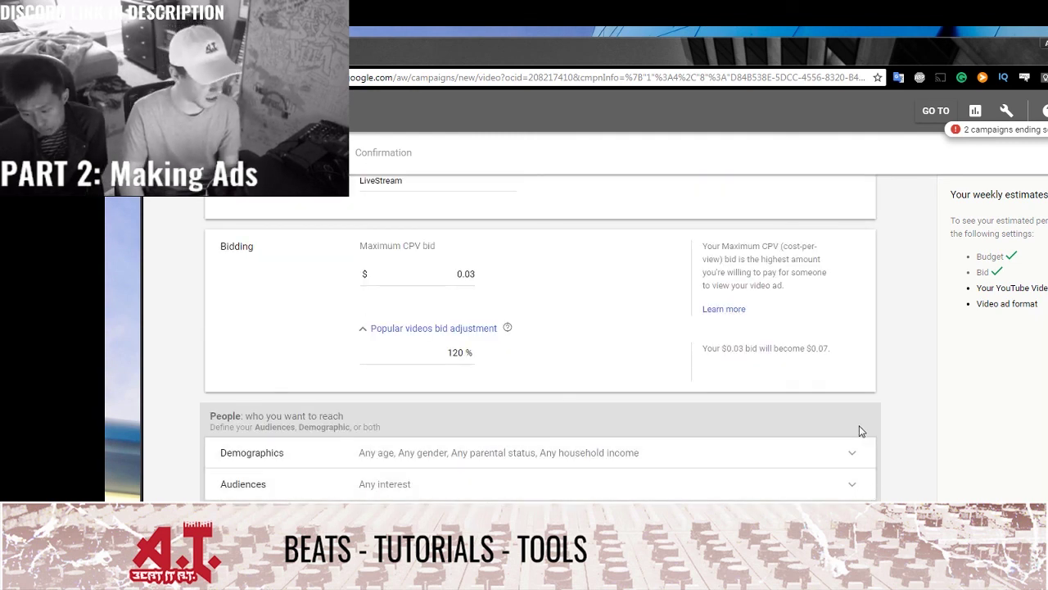
pyautogui.click(875, 453)
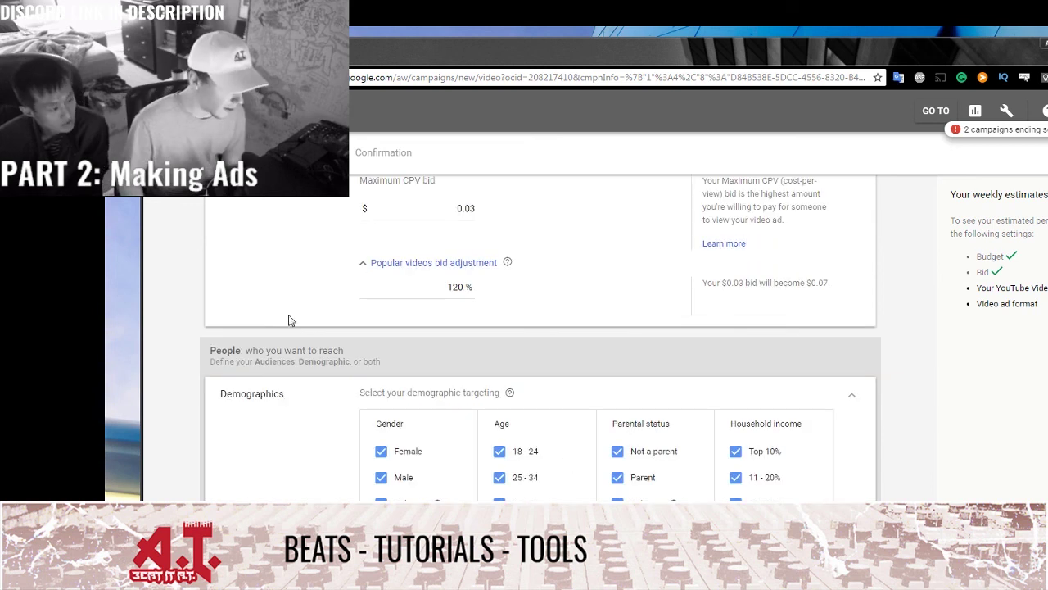
pyautogui.scroll(-2, 196, 321)
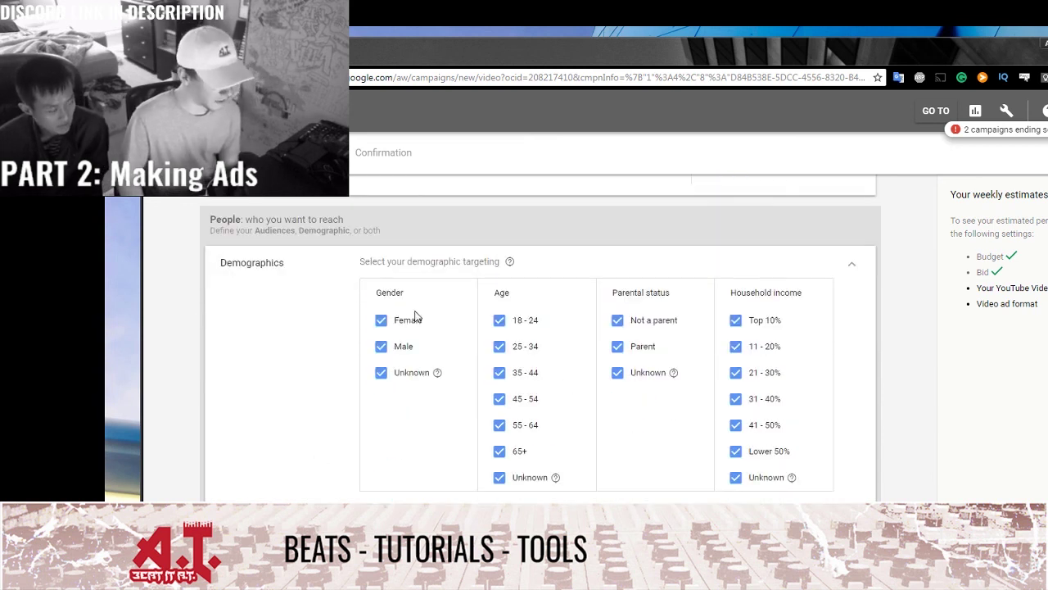
pyautogui.click(381, 320)
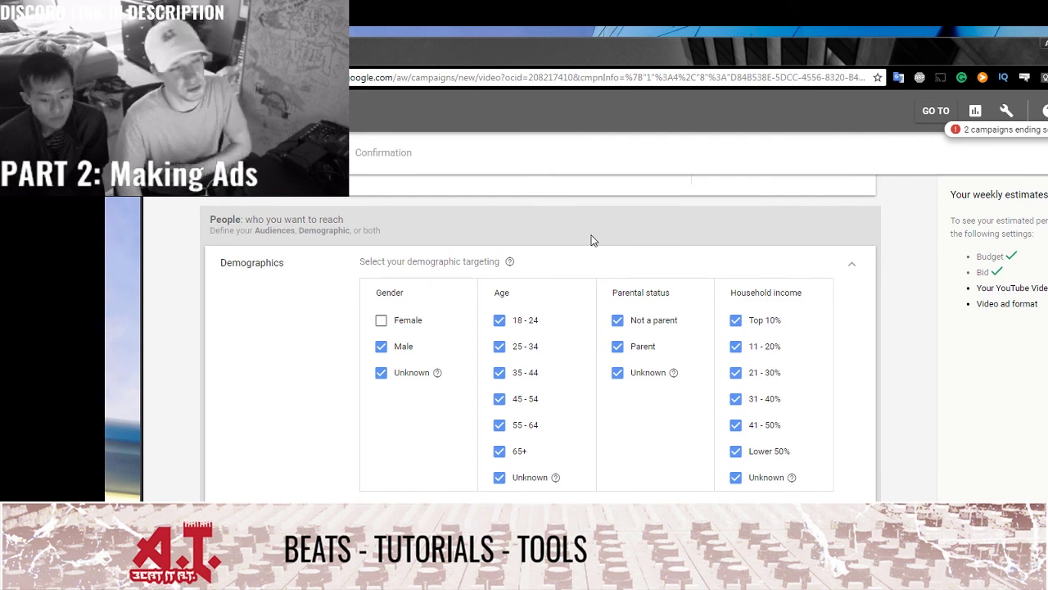
# Exclude the 45 - 54, 55 - 64 and 65+ age groups from the demographic targeting, keeping 35 - 44 included.
pyautogui.click(500, 398)
pyautogui.click(499, 425)
pyautogui.click(499, 452)
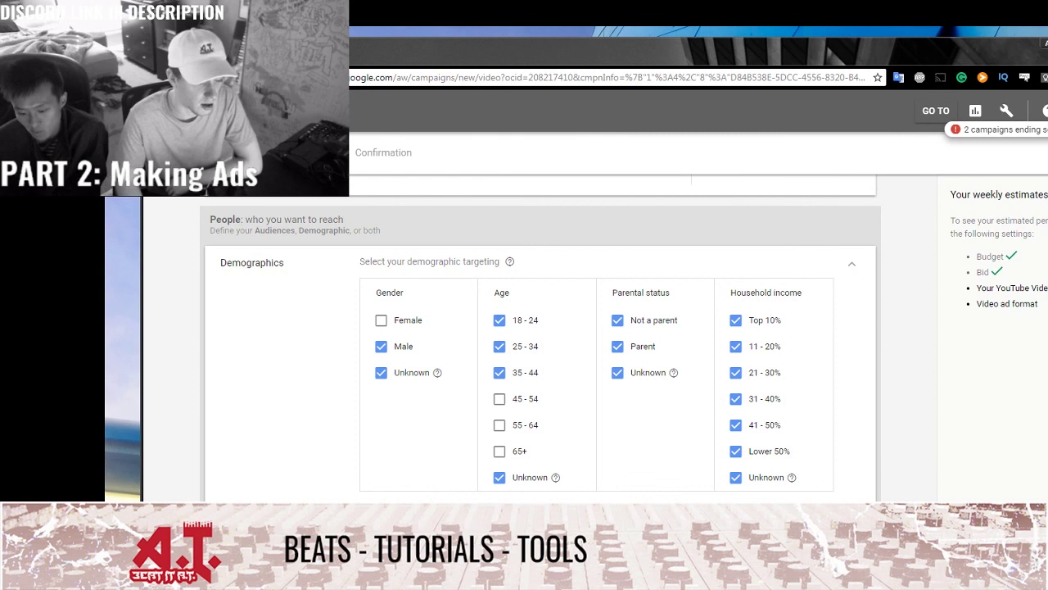
pyautogui.click(499, 374)
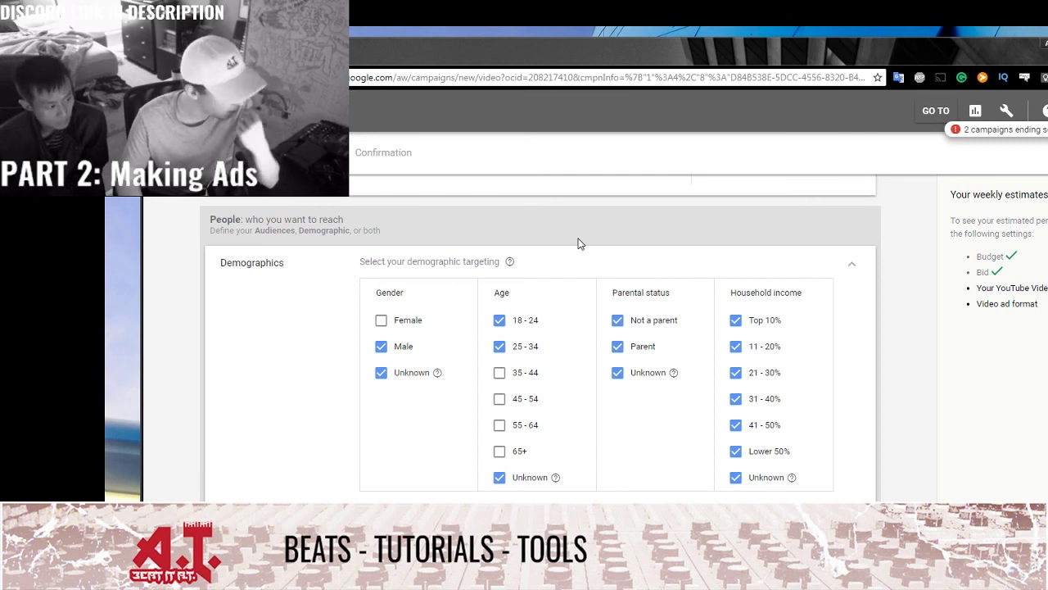
pyautogui.click(531, 372)
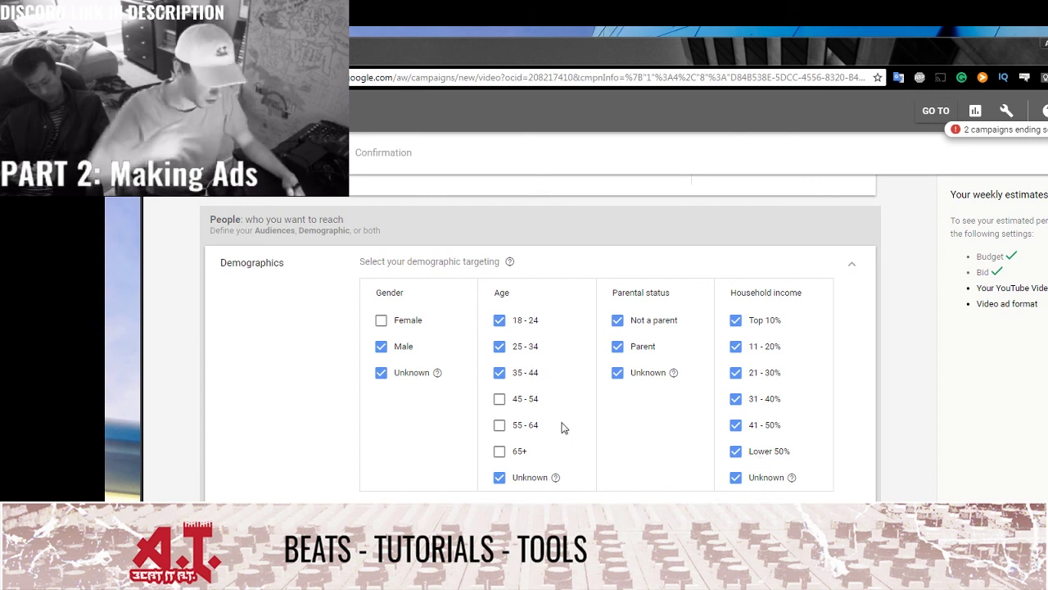
# Filter the interests and habits audiences by relevance to beatstars.com.
pyautogui.scroll(-3, 320, 375)
pyautogui.click(622, 425)
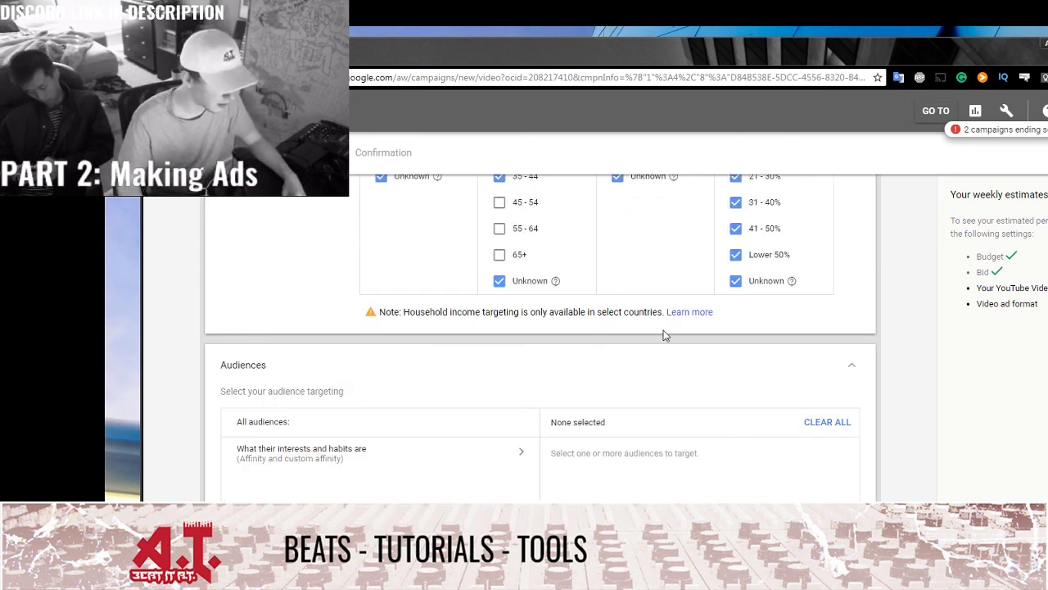
pyautogui.scroll(-1, 737, 363)
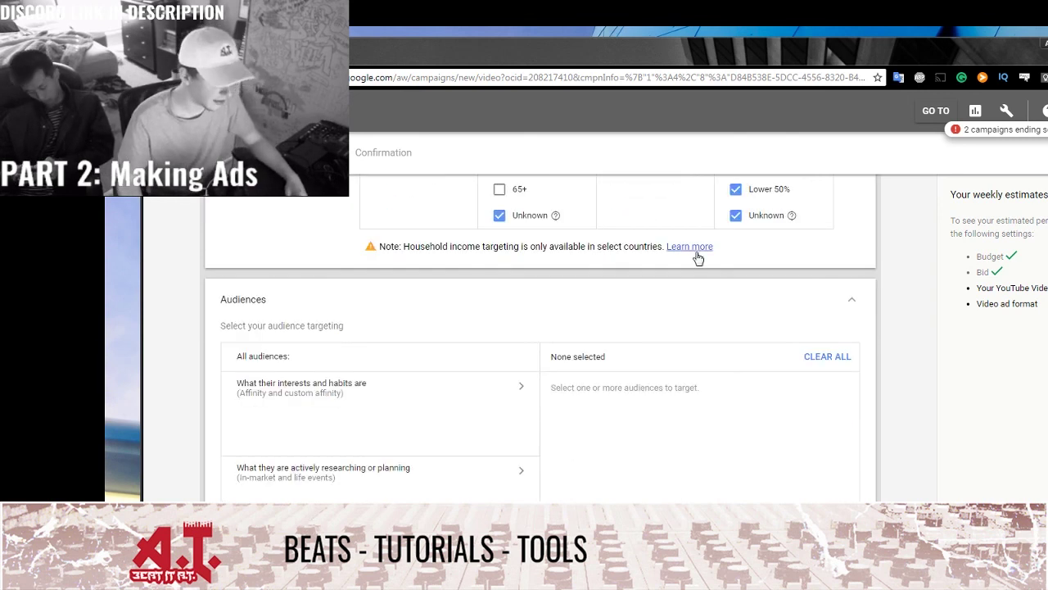
pyautogui.click(467, 451)
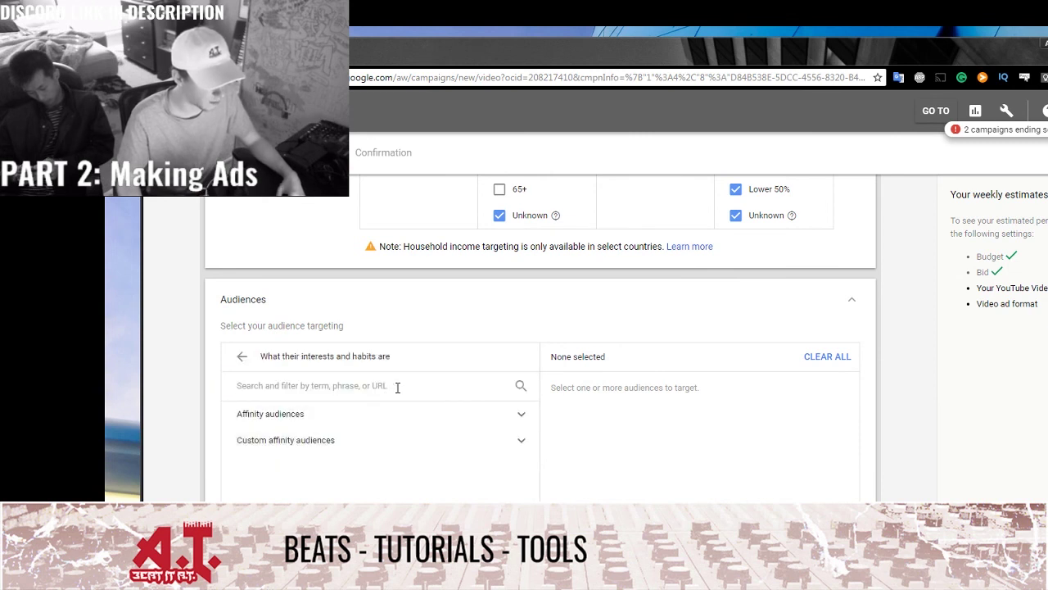
pyautogui.click(397, 386)
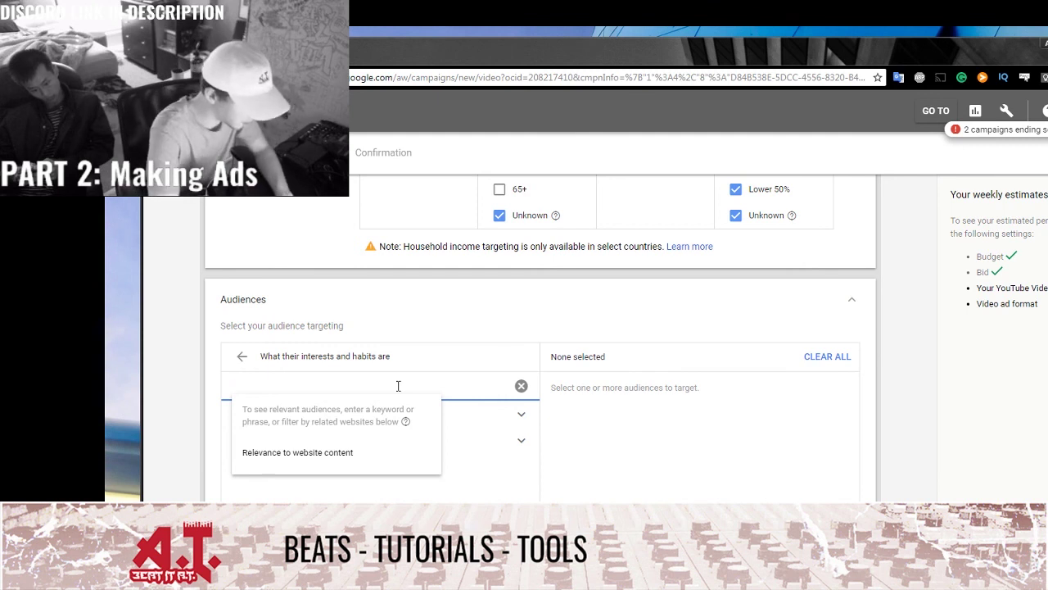
pyautogui.write('beatstar')
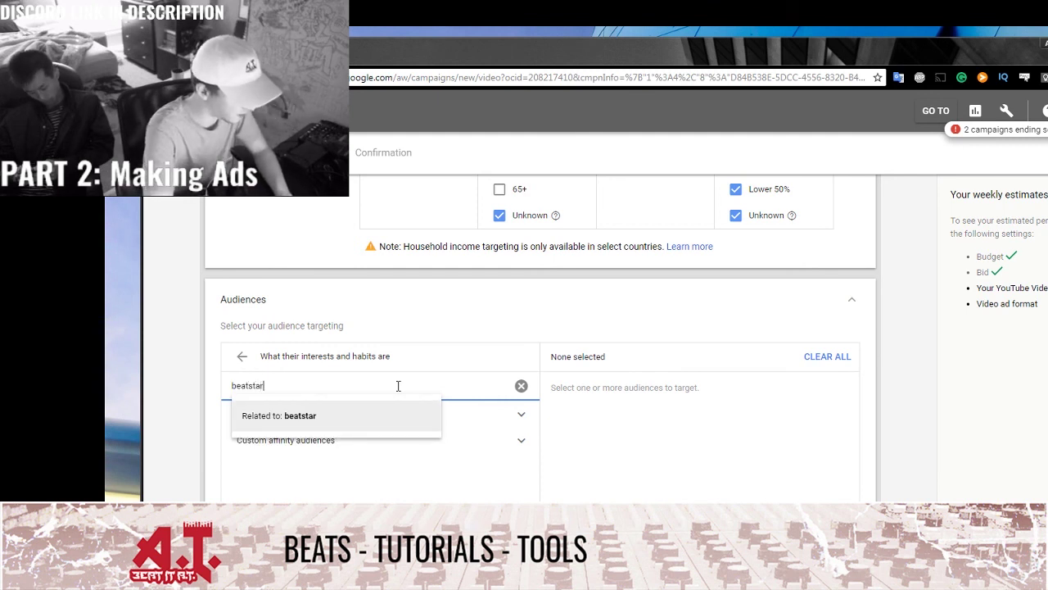
pyautogui.write('s.com')
pyautogui.press('Return')
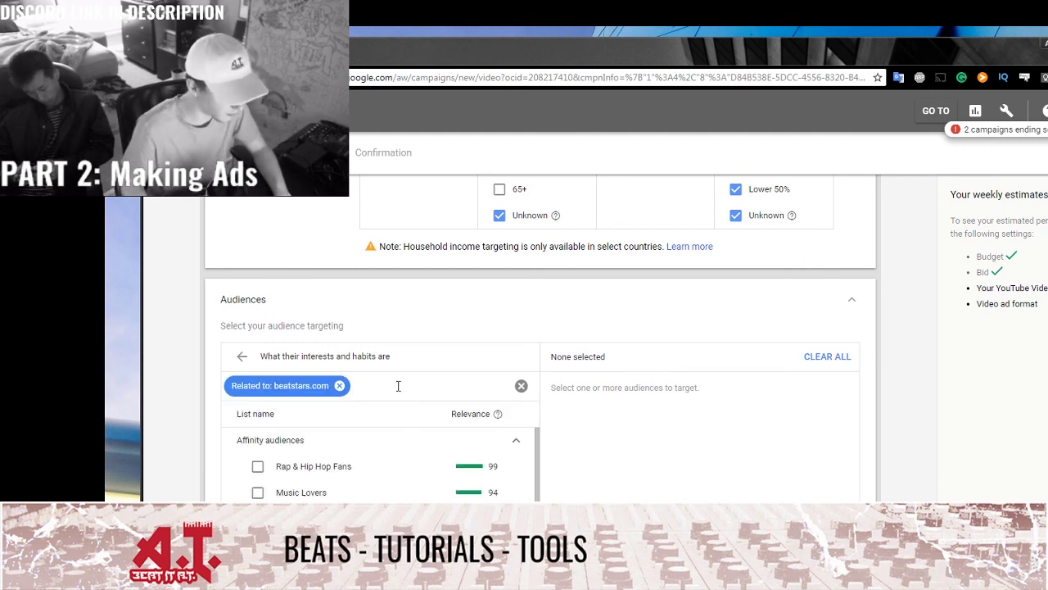
# Add the Rap & Hip Hop Fans affinity audience to the targeting, clear the filter and return to all audiences.
pyautogui.scroll(-1, 449, 333)
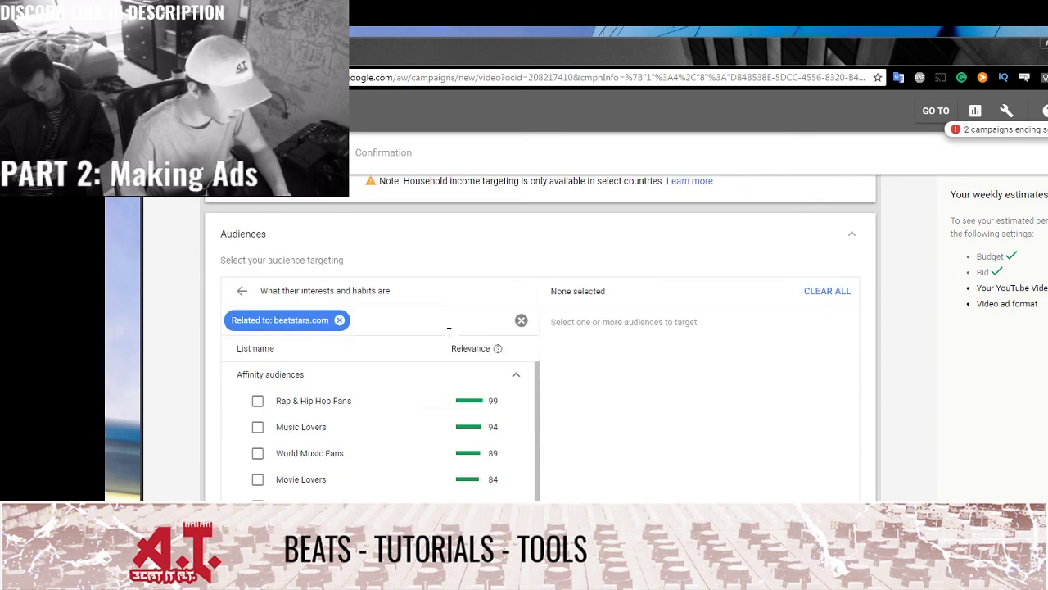
pyautogui.click(257, 402)
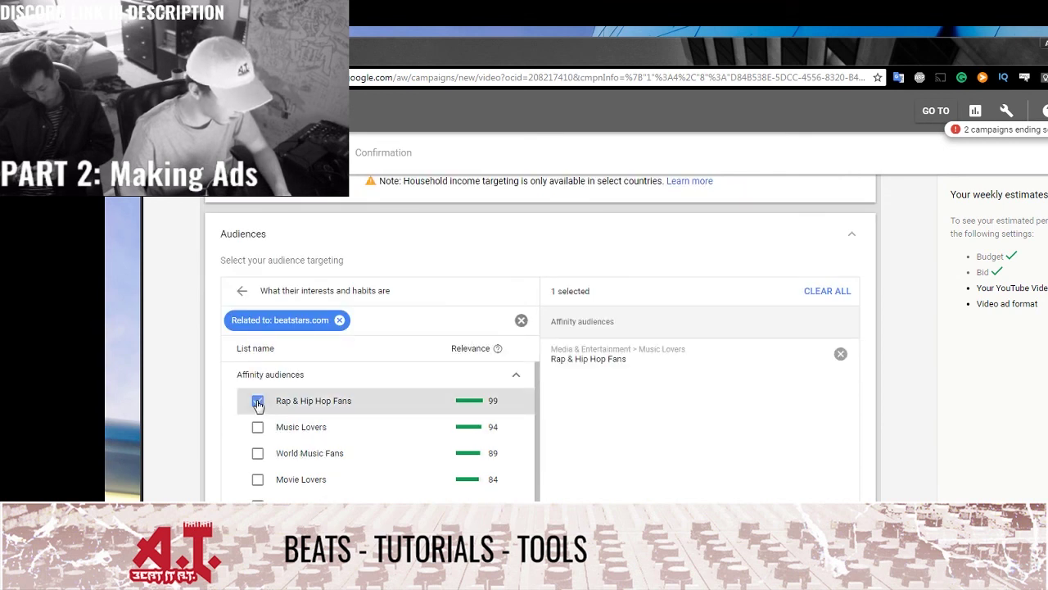
pyautogui.click(521, 321)
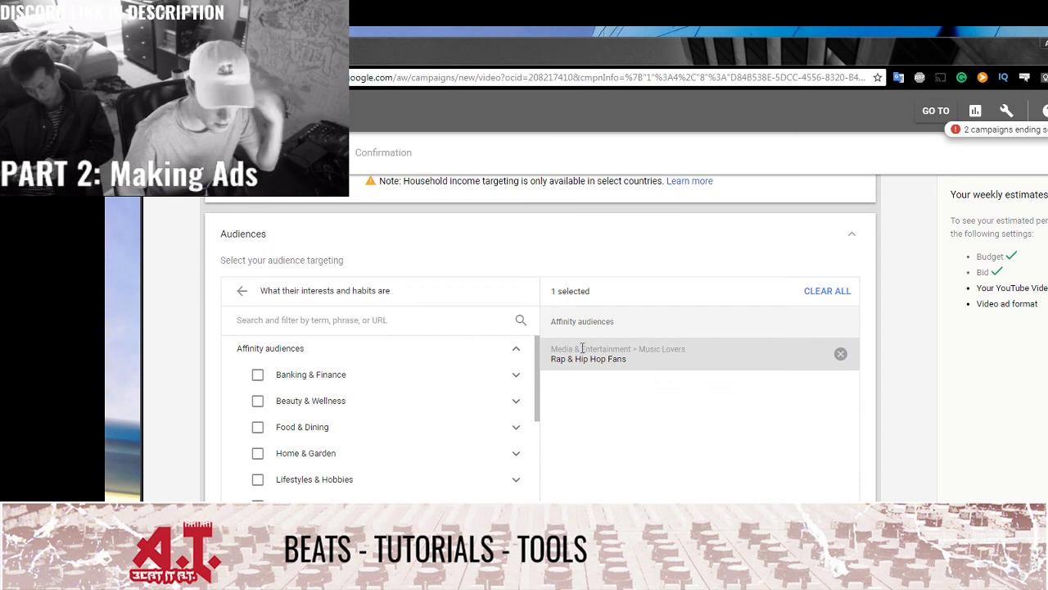
pyautogui.click(238, 295)
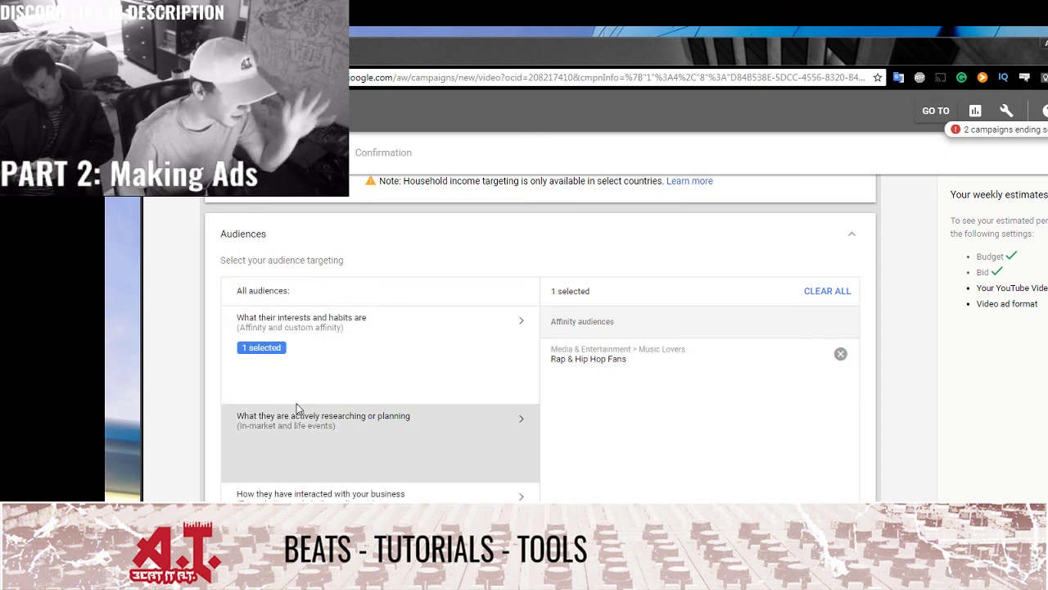
# Look through the in-market audience categories and the remarketing lists for audiences that suit the campaign.
pyautogui.scroll(-1, 410, 430)
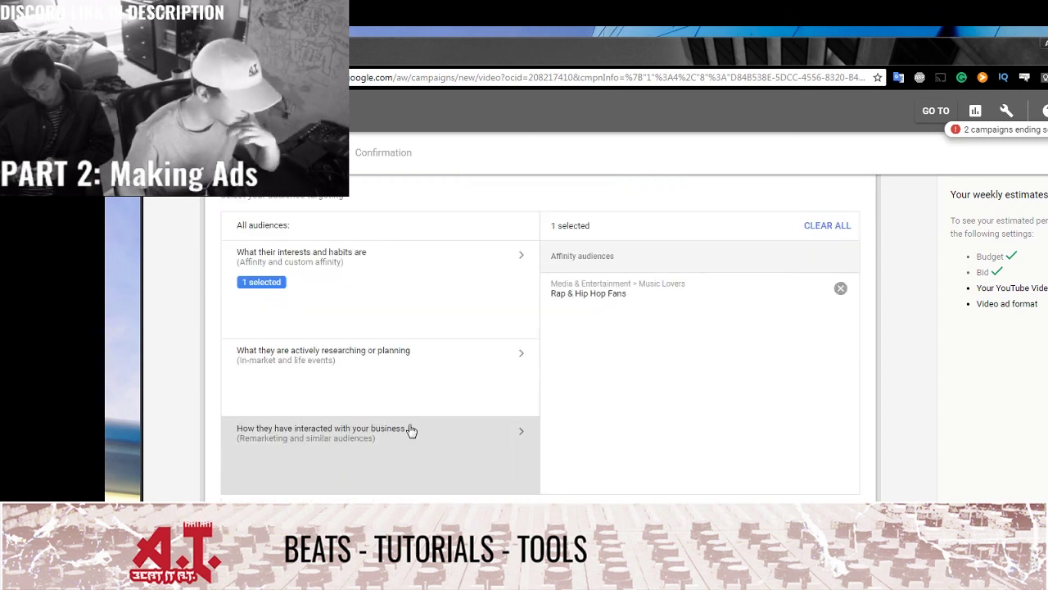
pyautogui.click(464, 402)
pyautogui.click(262, 278)
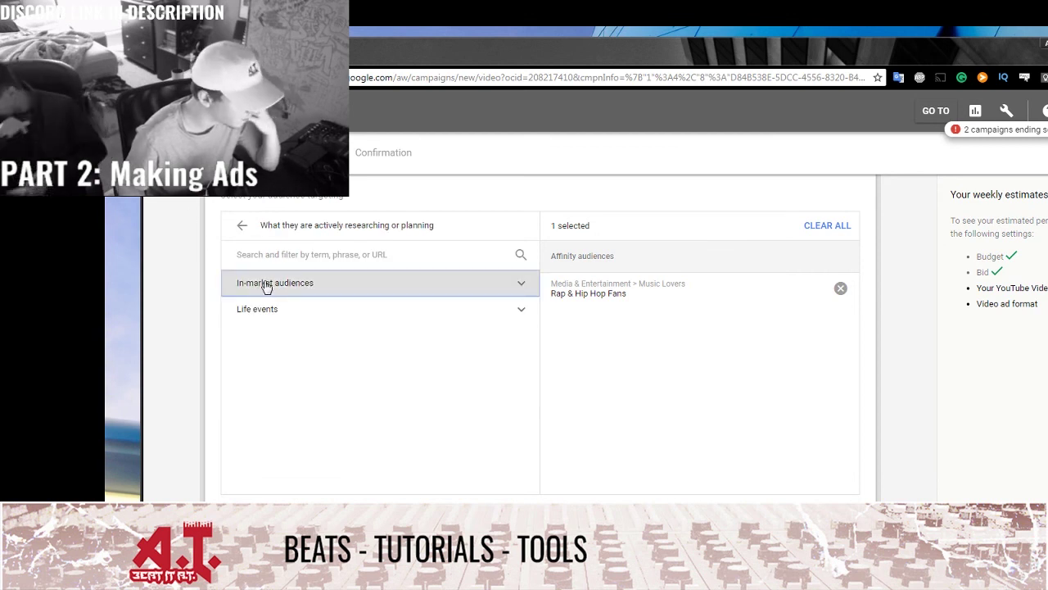
pyautogui.scroll(-3, 269, 325)
pyautogui.scroll(-2, 274, 325)
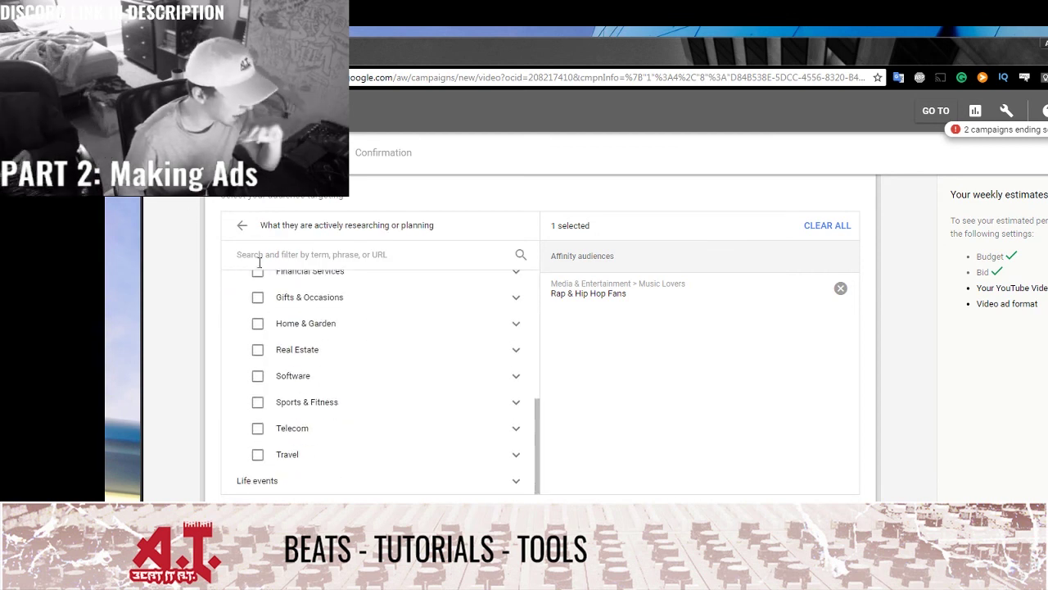
pyautogui.click(242, 232)
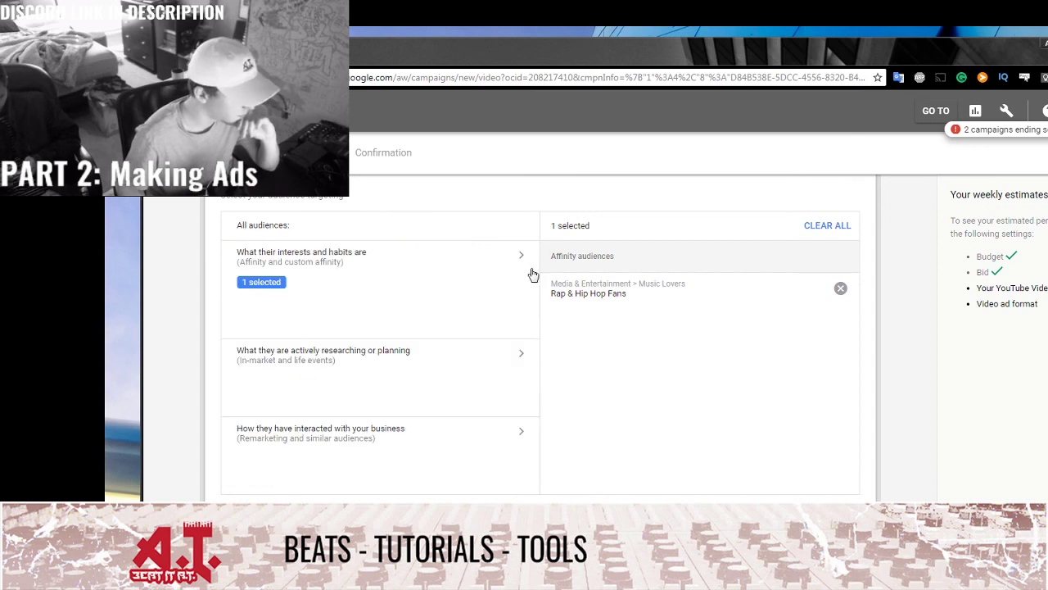
pyautogui.scroll(-3, 409, 380)
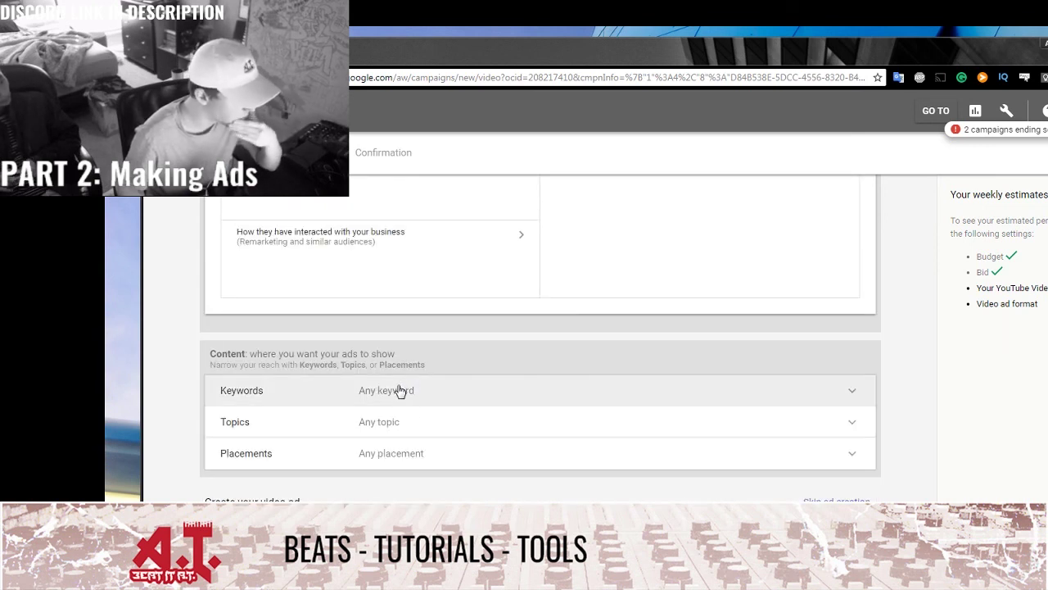
pyautogui.scroll(3, 422, 389)
pyautogui.scroll(-1, 416, 387)
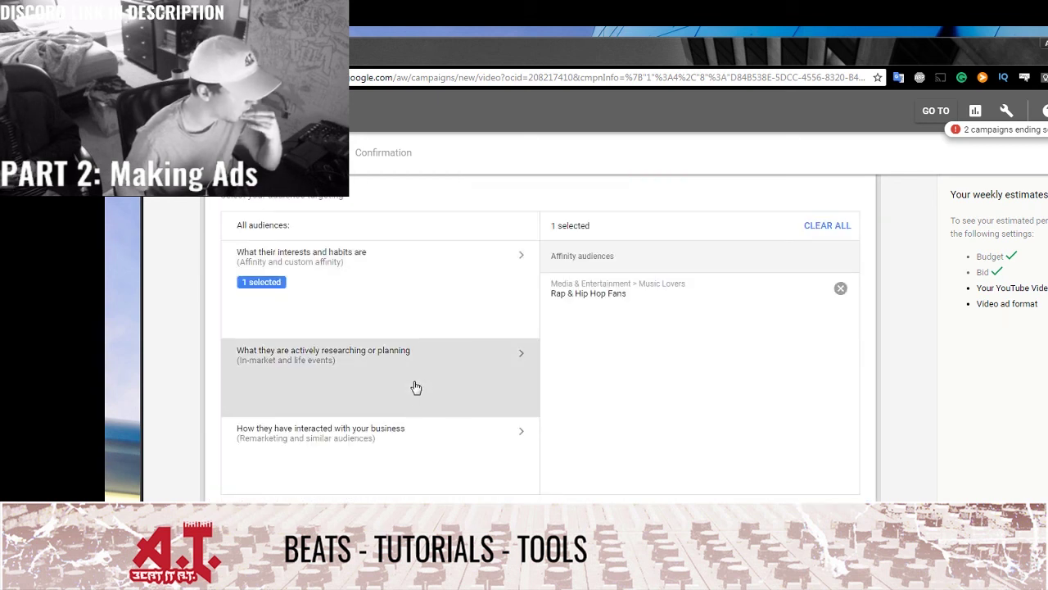
pyautogui.click(413, 433)
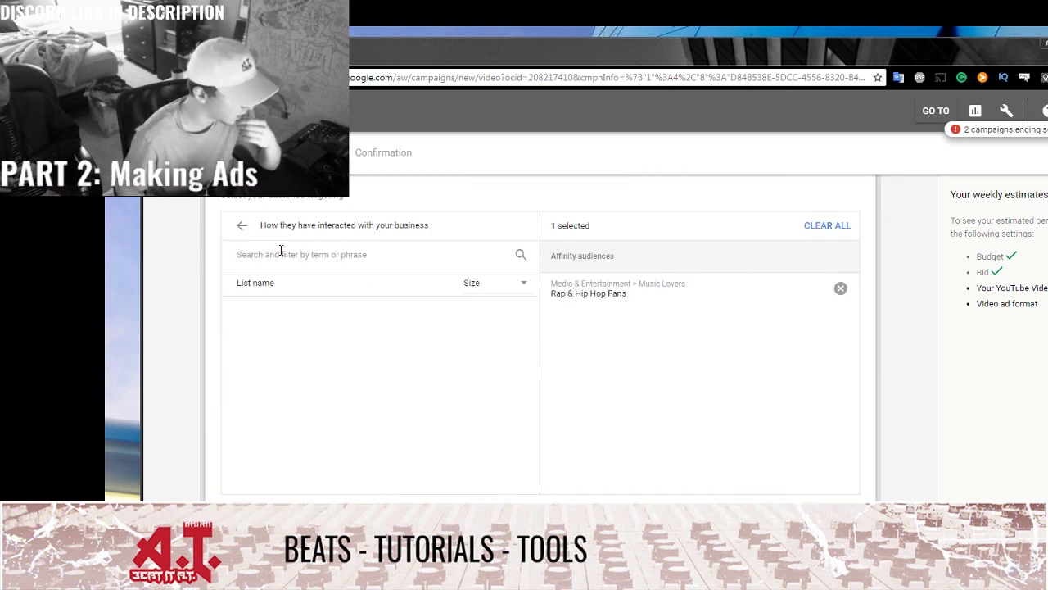
pyautogui.click(241, 225)
# Add the in-market audience Pro Musician & DJ Equipment from Consumer Electronics > Audio to the targeting.
pyautogui.click(284, 374)
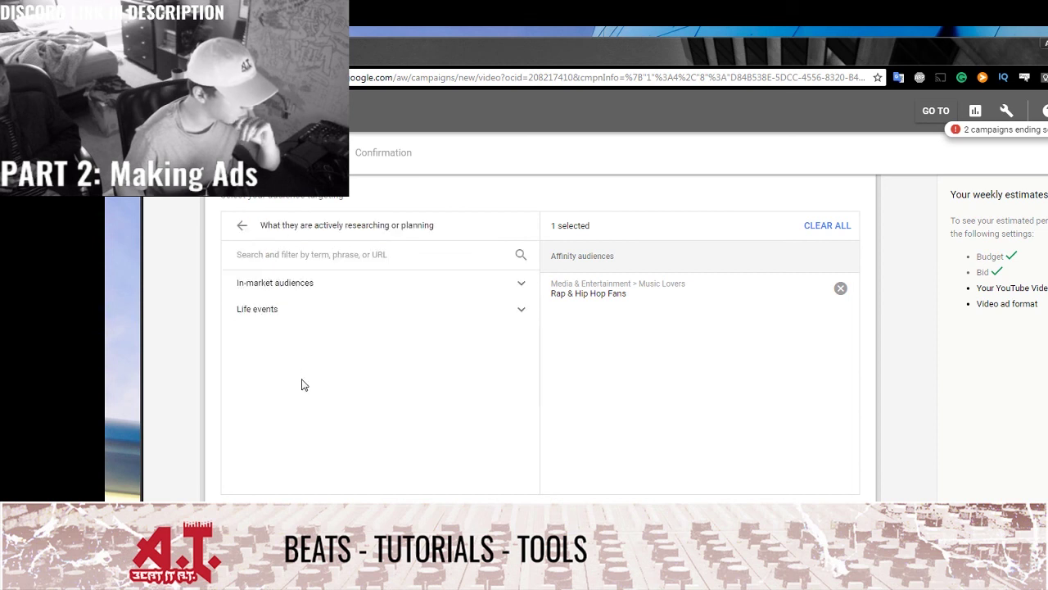
pyautogui.click(287, 278)
pyautogui.scroll(-5, 492, 353)
pyautogui.click(517, 338)
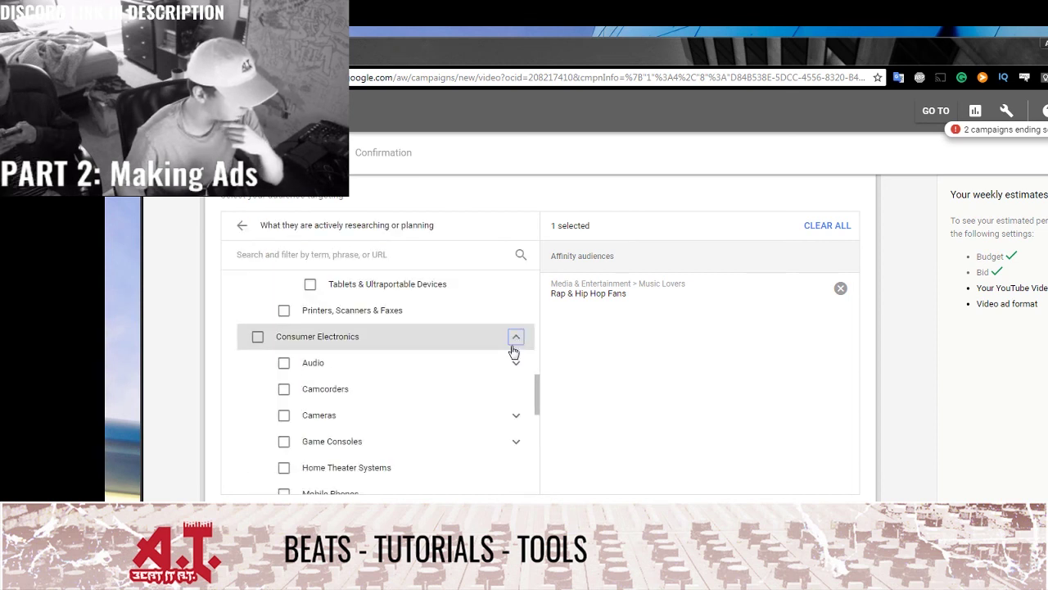
pyautogui.scroll(-2, 508, 352)
pyautogui.scroll(2, 497, 342)
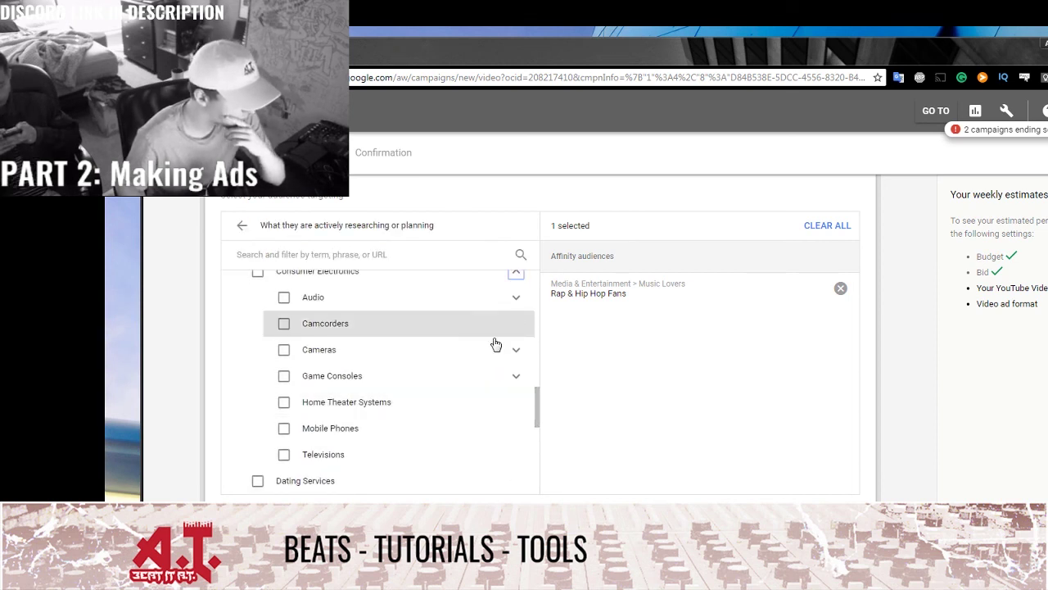
pyautogui.click(517, 299)
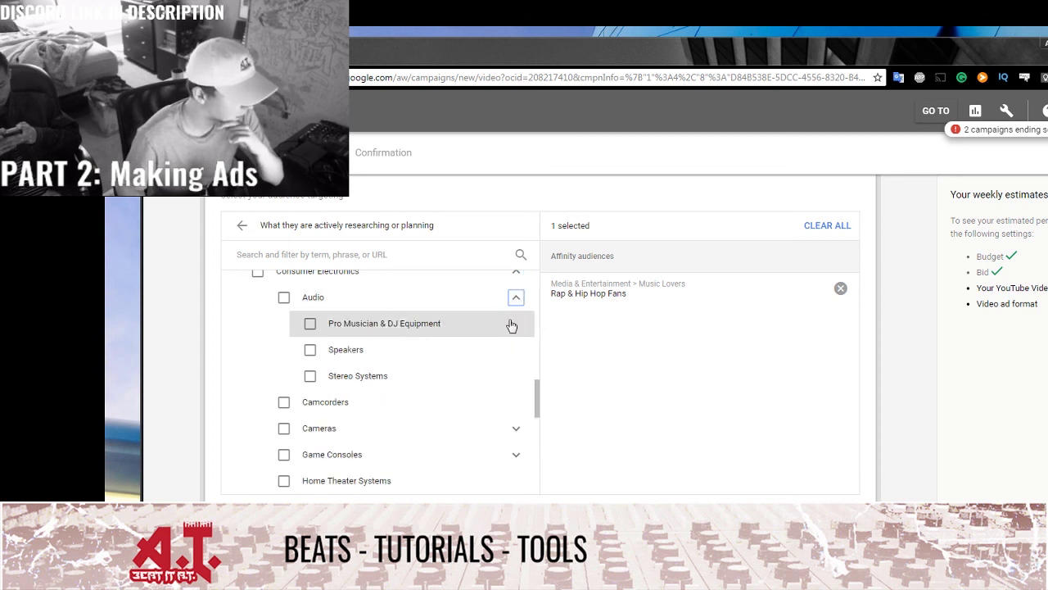
pyautogui.moveTo(456, 335); pyautogui.dragTo(458, 344)
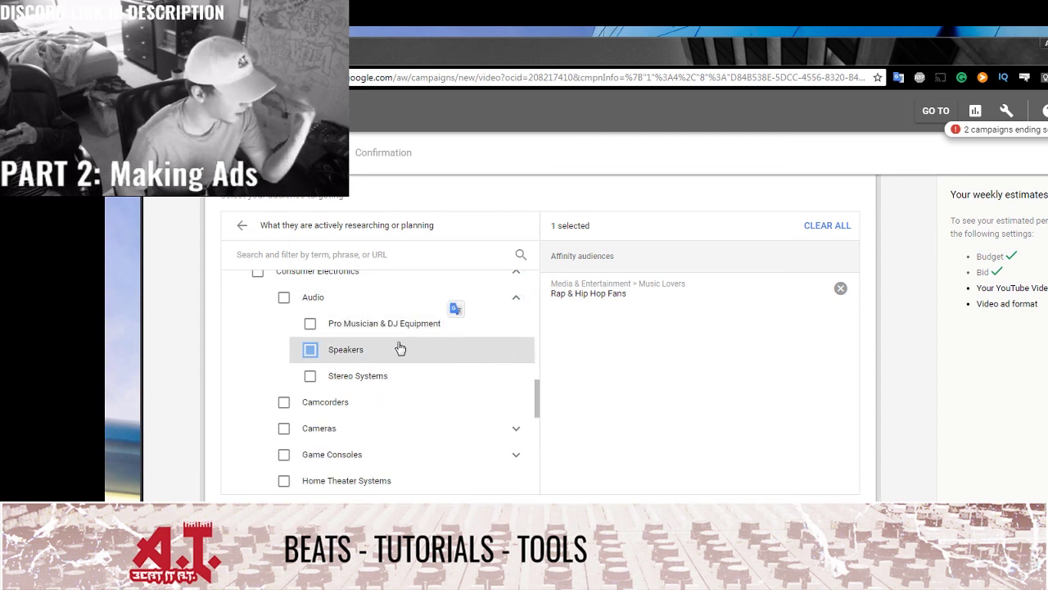
pyautogui.click(351, 329)
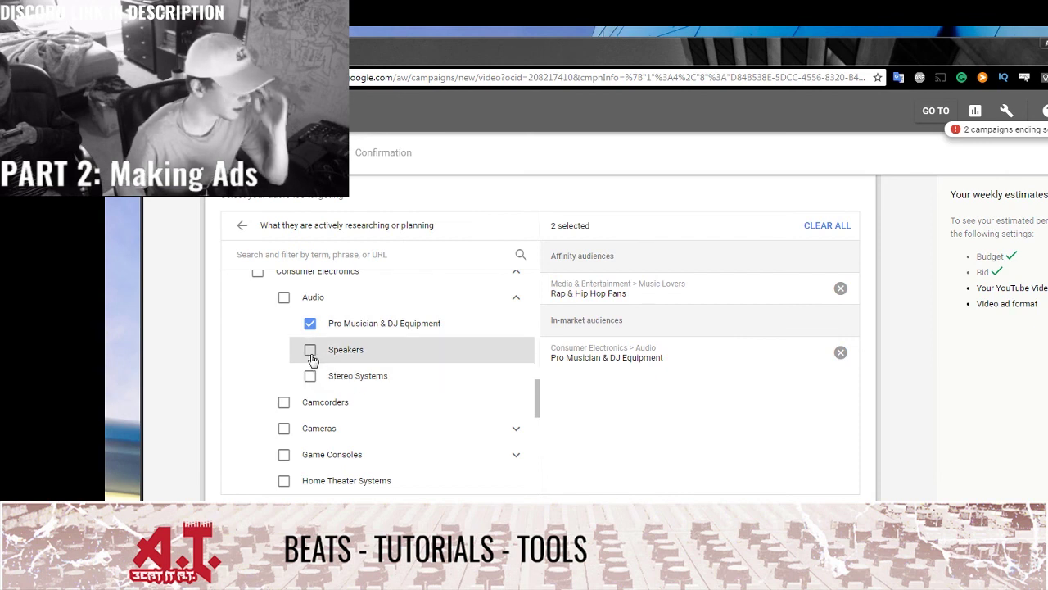
# Add the Speakers in-market audience from the same Audio category and return to the overview of all audiences.
pyautogui.click(311, 354)
pyautogui.scroll(10, 516, 321)
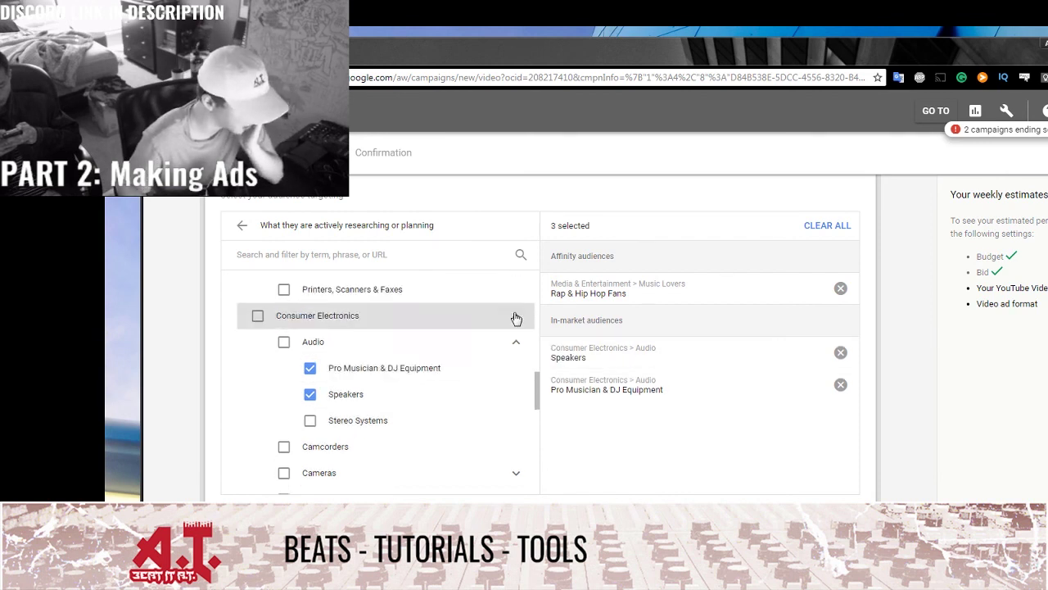
pyautogui.scroll(8, 295, 292)
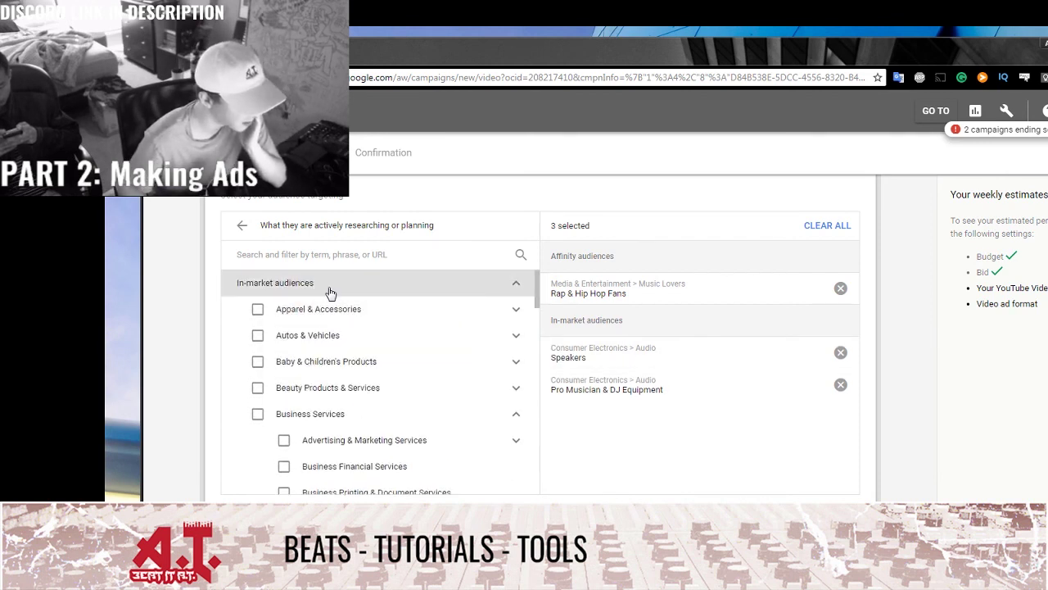
pyautogui.scroll(-1, 893, 300)
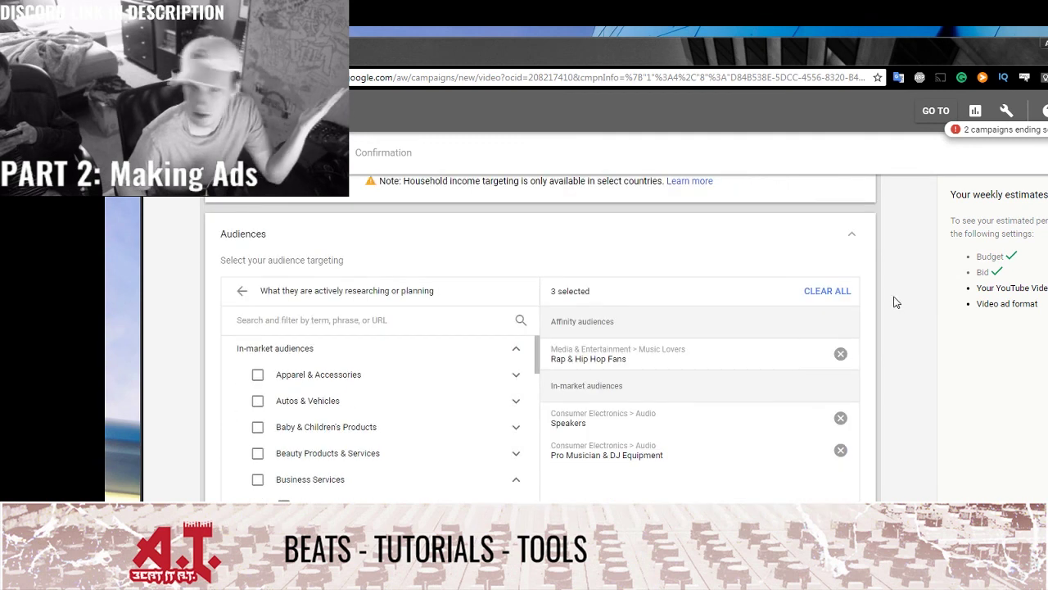
pyautogui.click(244, 290)
pyautogui.scroll(-3, 298, 459)
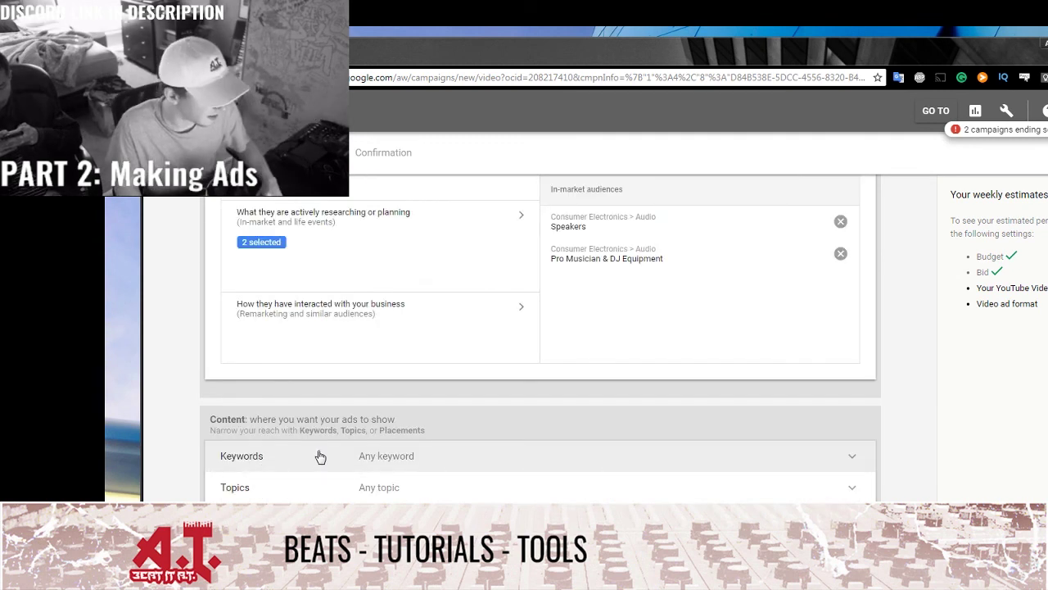
# Expand the keyword targeting, get keyword ideas from the related website BeatStars.com and add them to the keyword list.
pyautogui.click(320, 456)
pyautogui.scroll(-1, 313, 453)
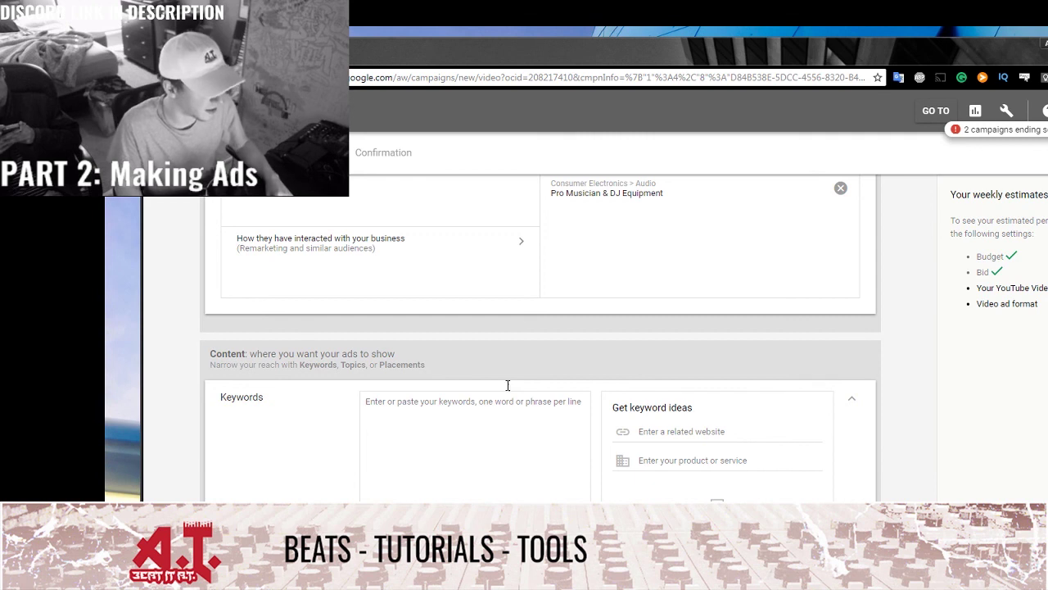
pyautogui.click(656, 439)
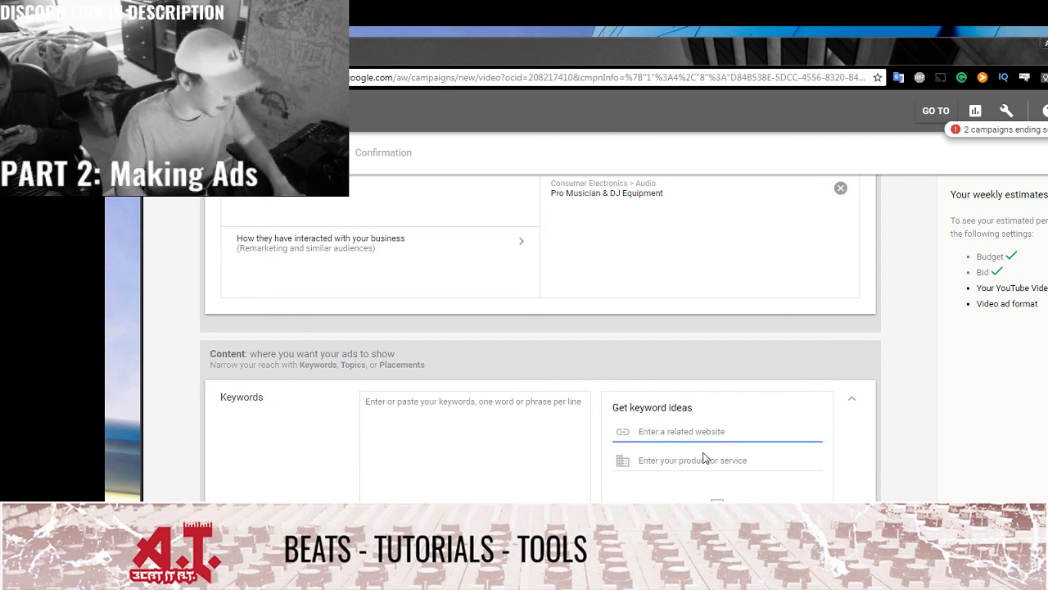
pyautogui.write('BeatSta')
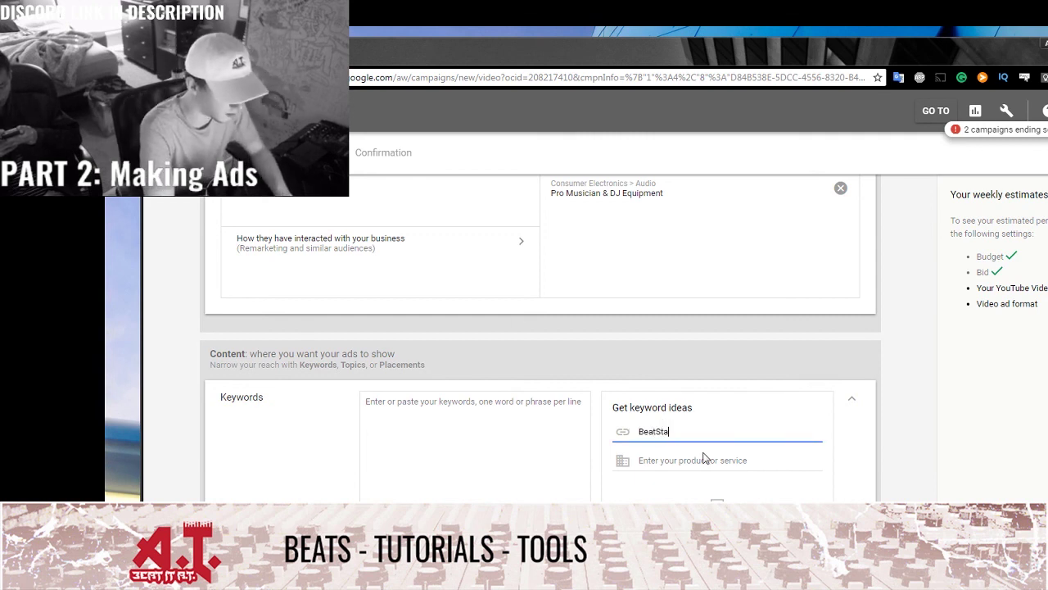
pyautogui.write('rs.com')
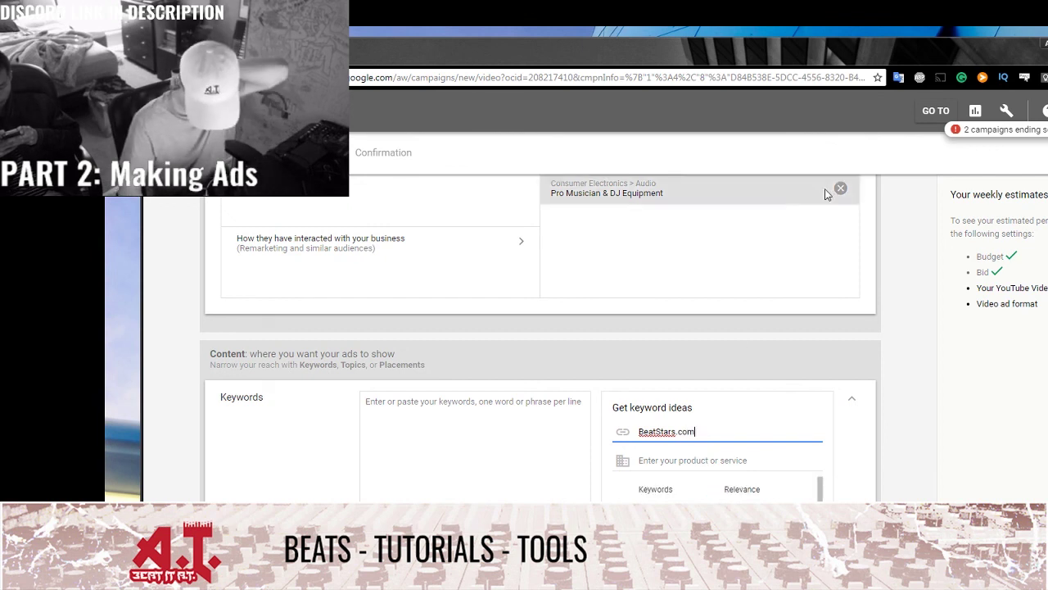
pyautogui.scroll(-2, 856, 439)
pyautogui.click(737, 498)
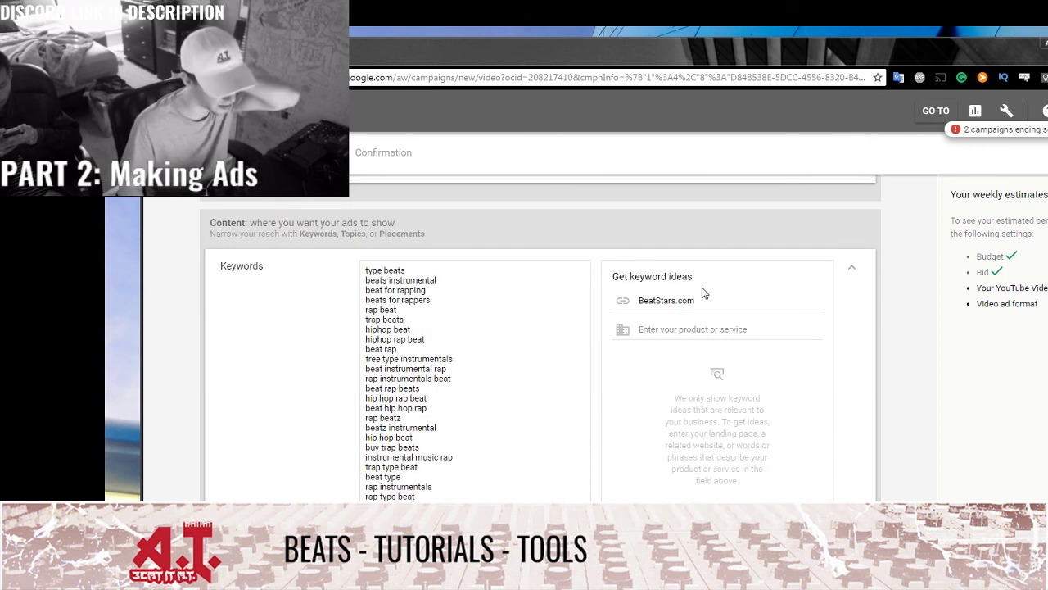
# Get keyword ideas from the related website airbit.com in place of BeatStars.com.
pyautogui.click(707, 302)
pyautogui.hotkey('shift', 'Left')
pyautogui.hotkey('shift', 'Left')
pyautogui.hotkey('shift', 'Left')
pyautogui.hotkey('shift', 'Left')
pyautogui.hotkey('shift', 'Left')
pyautogui.hotkey('shift', 'Left')
pyautogui.hotkey('shift', 'Left')
pyautogui.hotkey('shift', 'Left')
pyautogui.hotkey('shift', 'Left')
pyautogui.hotkey('shift', 'Left')
pyautogui.hotkey('shift', 'Left')
pyautogui.hotkey('shift', 'Left')
pyautogui.hotkey('shift', 'Left')
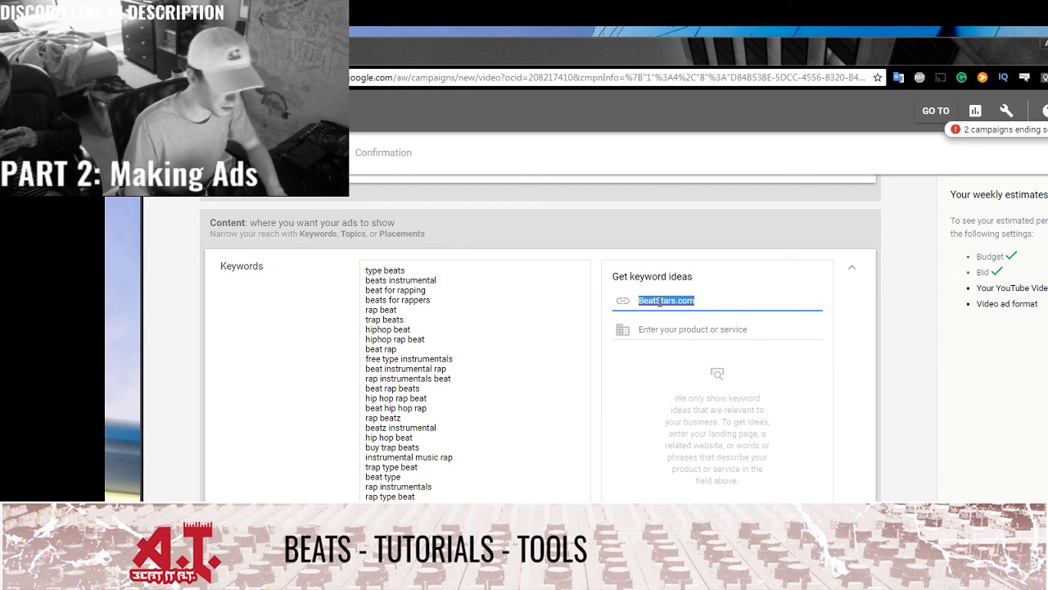
pyautogui.hotkey('alt', 'Tab')
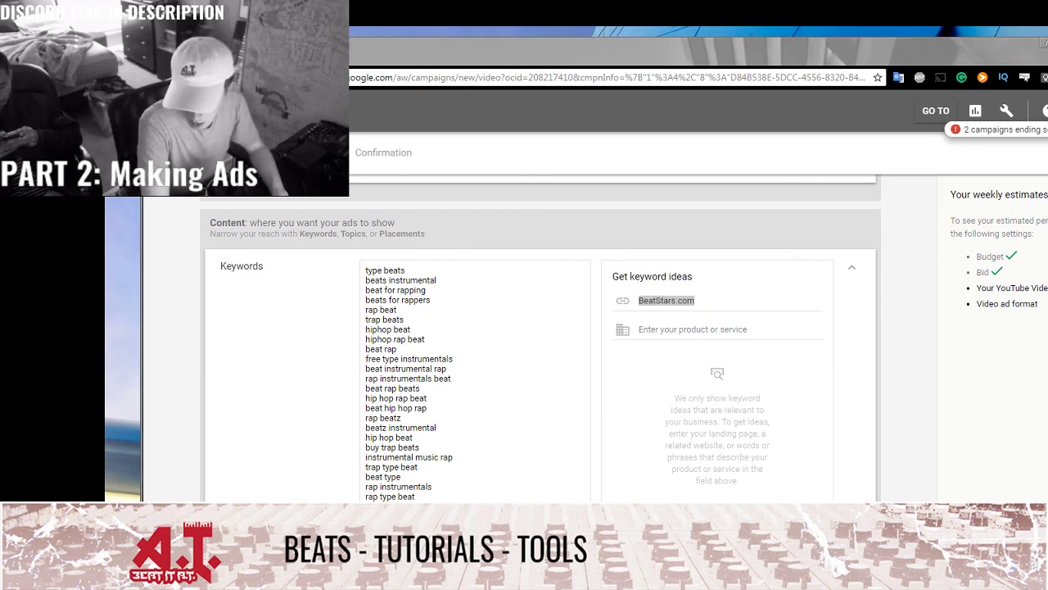
pyautogui.hotkey('alt', 'Tab')
pyautogui.write('airbit.com')
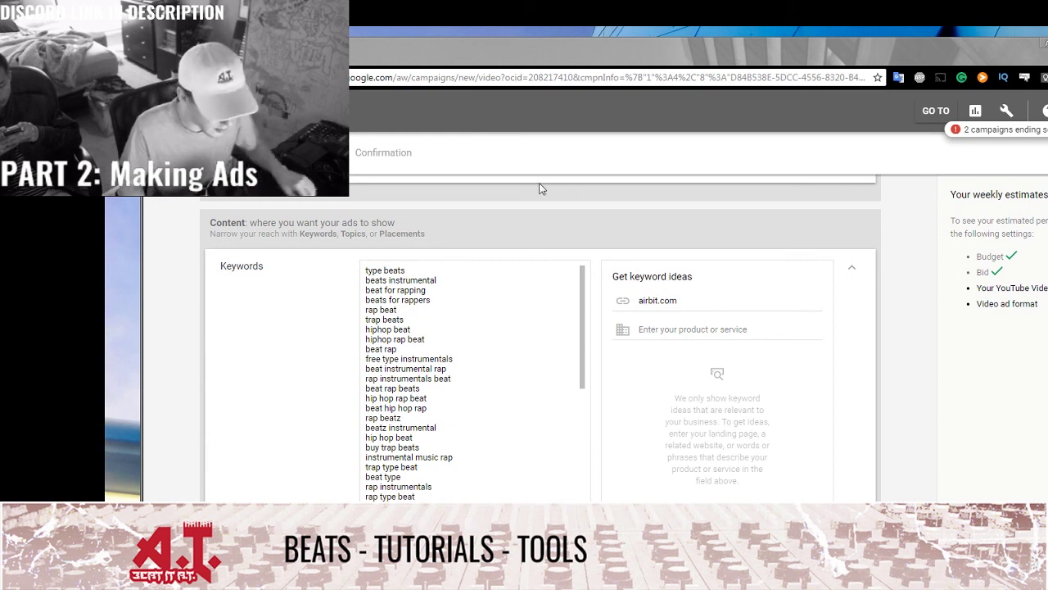
pyautogui.doubleClick(652, 300)
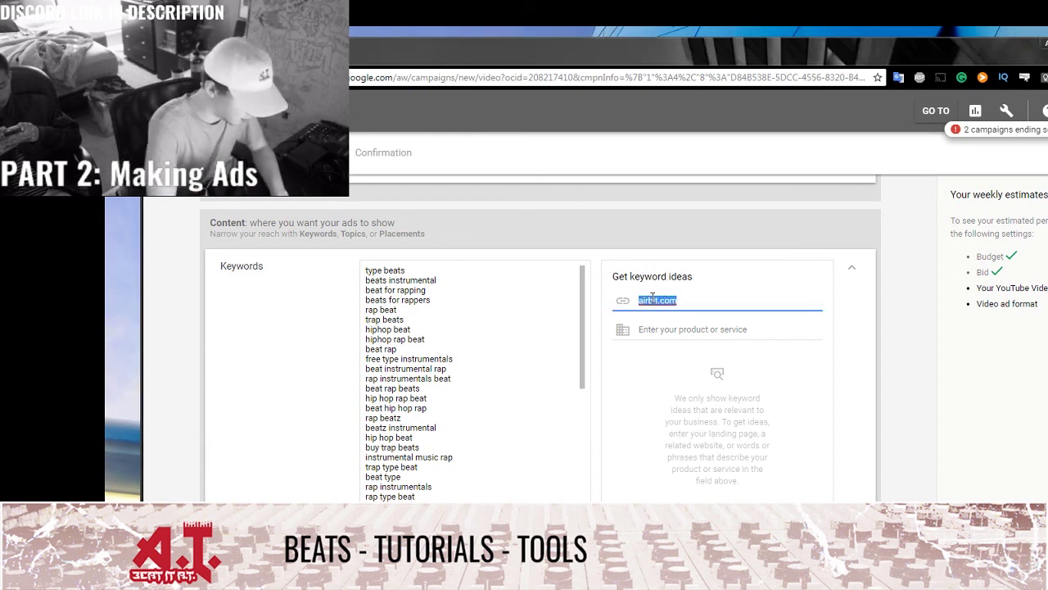
pyautogui.write('image-line.com')
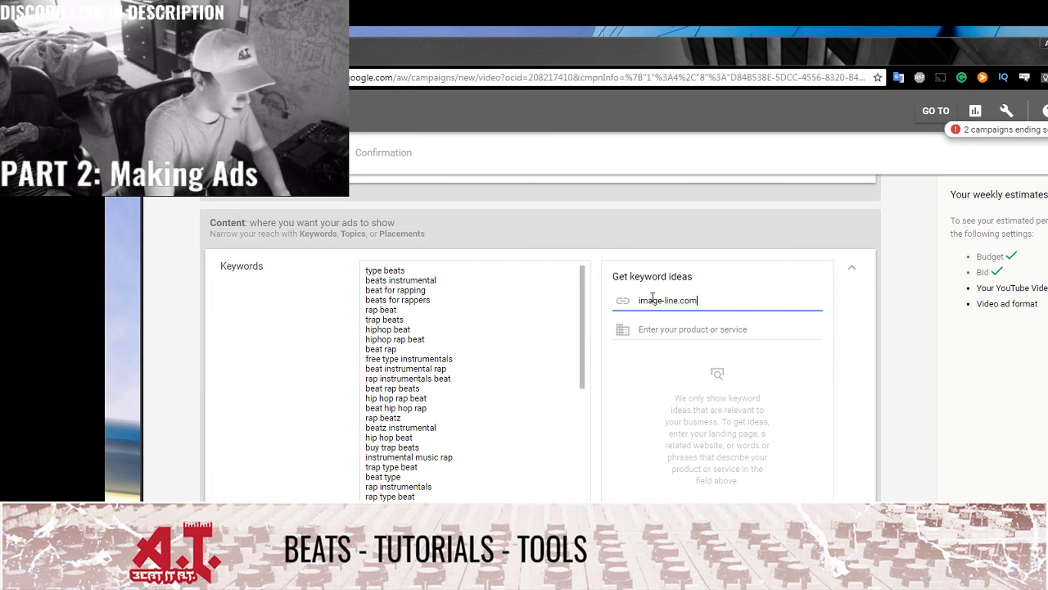
pyautogui.press('Home')
pyautogui.write('www.')
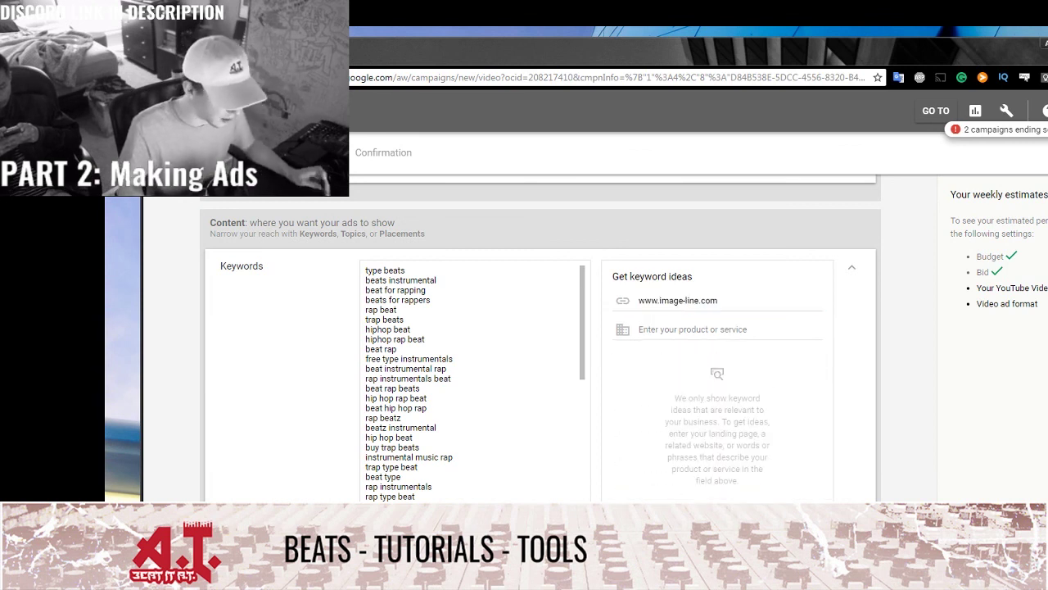
pyautogui.scroll(-5, 518, 398)
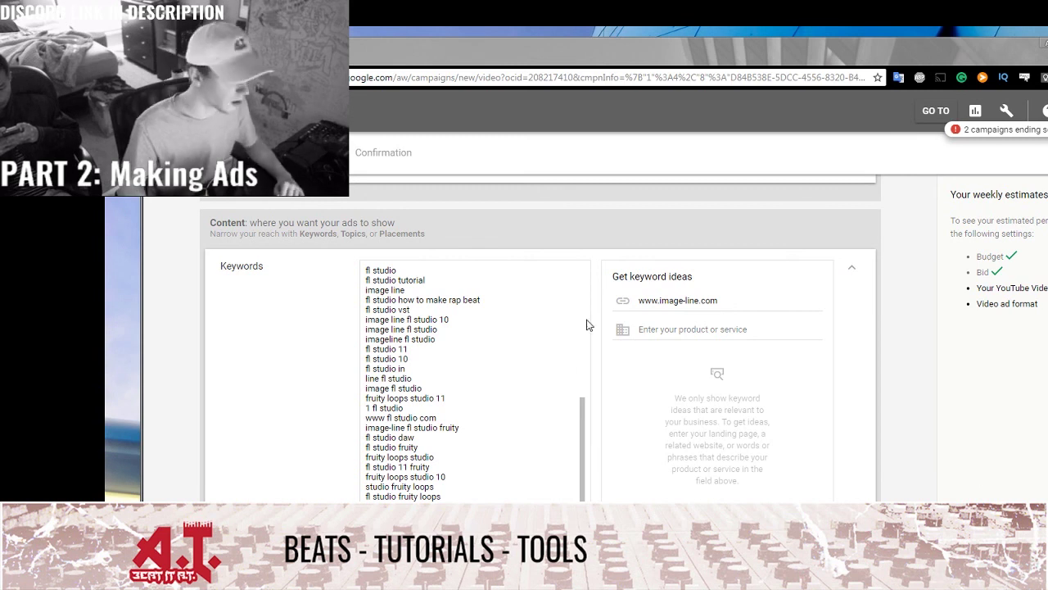
pyautogui.scroll(-2, 557, 239)
pyautogui.scroll(2, 555, 253)
pyautogui.scroll(4, 555, 253)
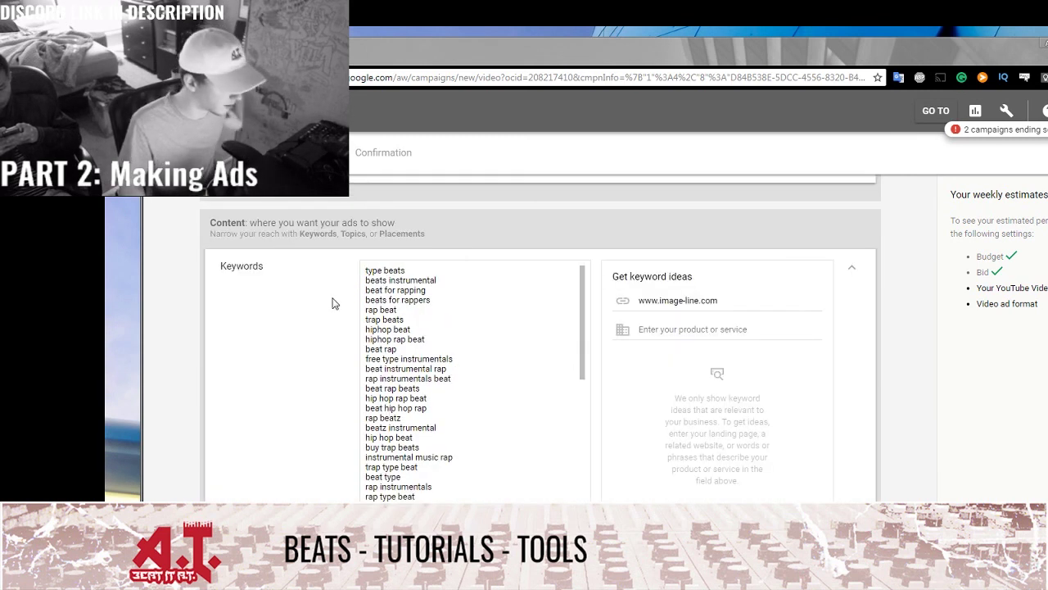
pyautogui.scroll(-1, 342, 311)
pyautogui.scroll(-1, 482, 372)
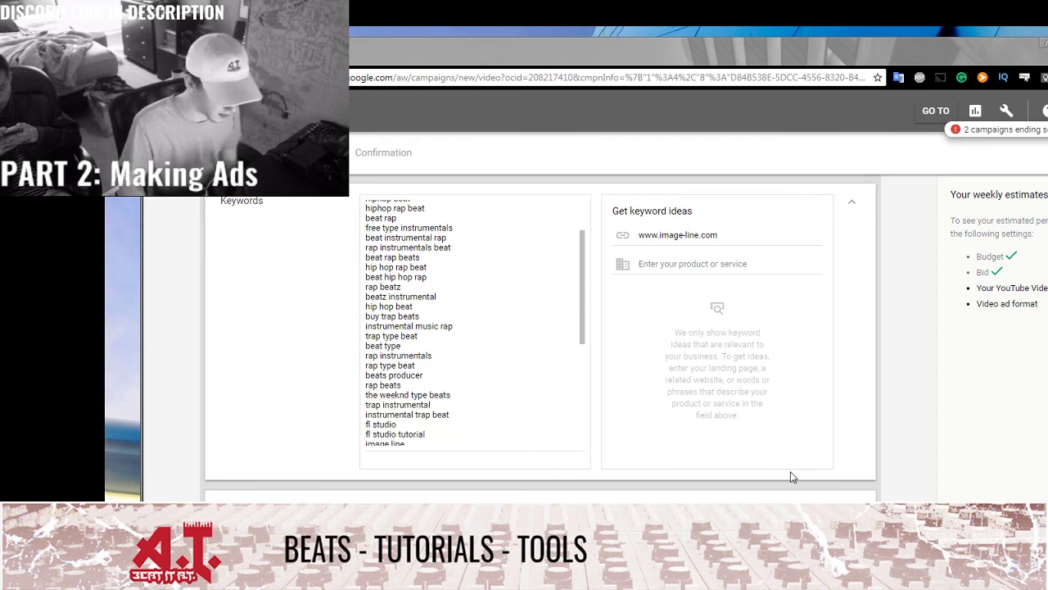
# Collapse the topic targeting without choosing any topic and add the YouTube channel Beat It AT TV as a placement.
pyautogui.scroll(-2, 246, 312)
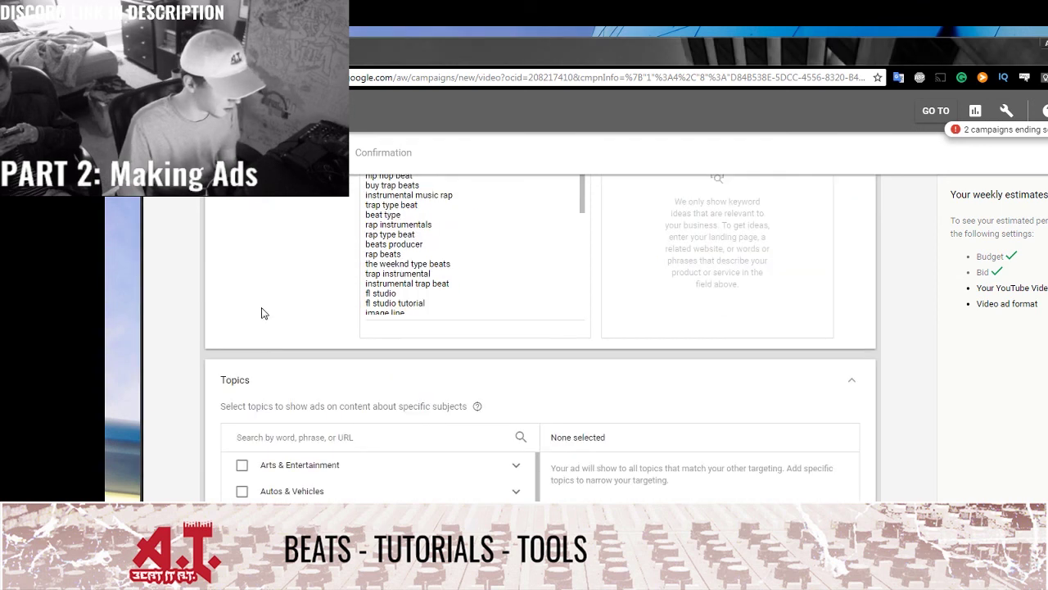
pyautogui.click(854, 381)
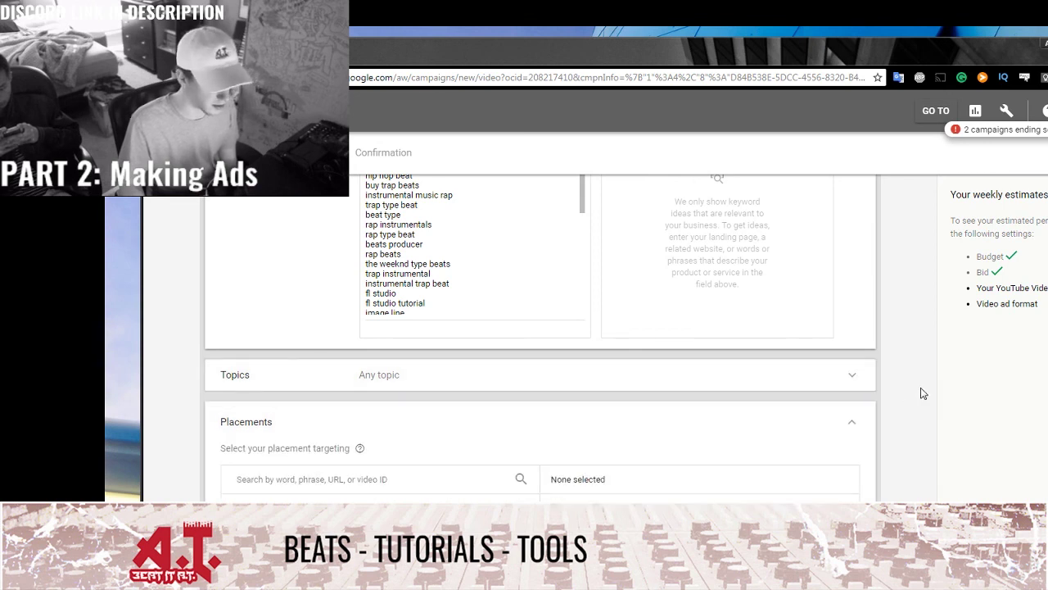
pyautogui.scroll(-1, 918, 393)
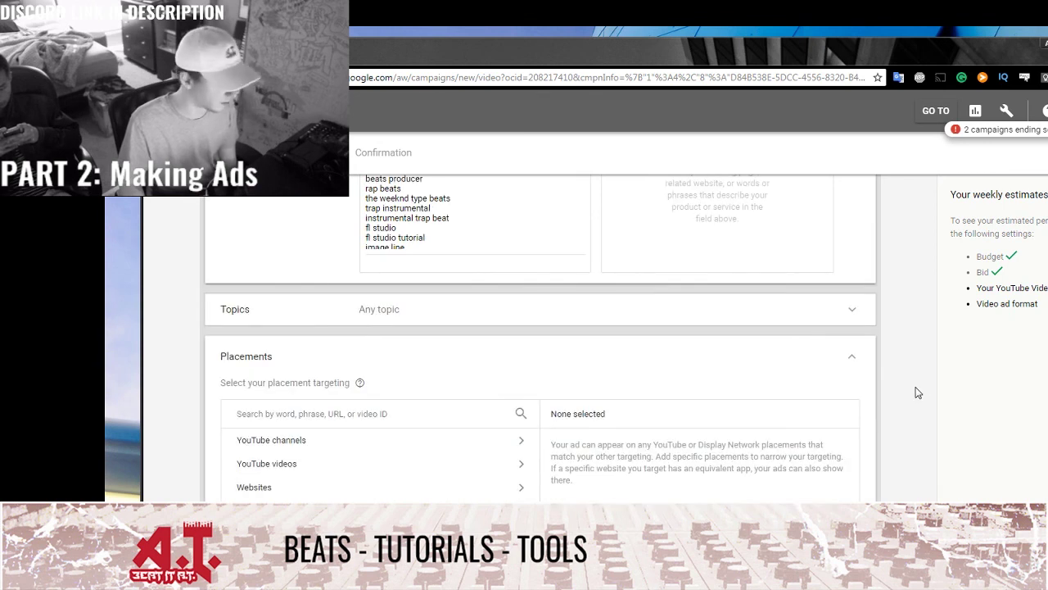
pyautogui.click(335, 440)
pyautogui.click(344, 413)
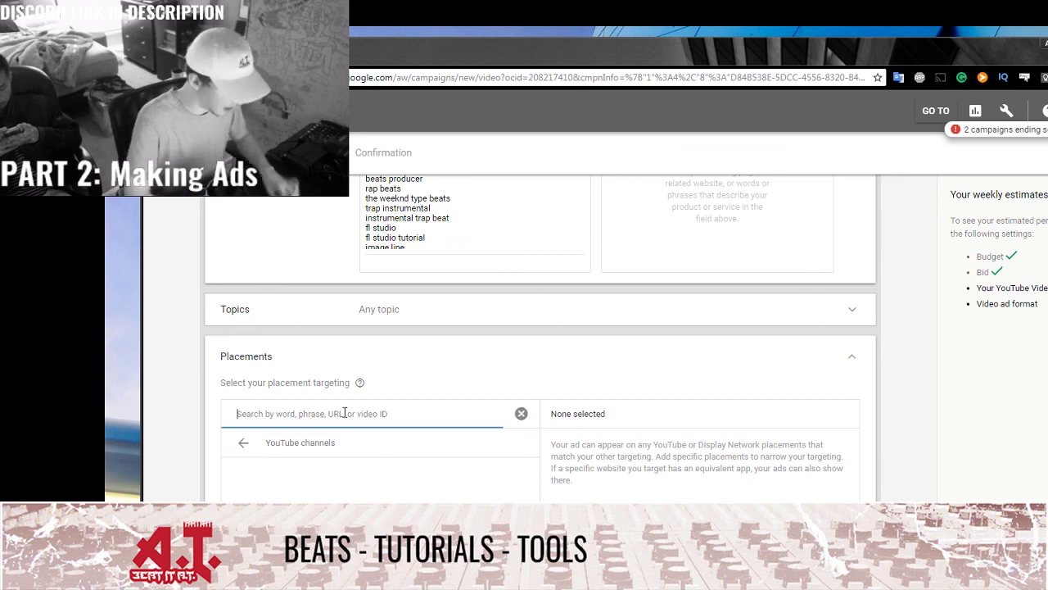
pyautogui.write('Beat It AT TV')
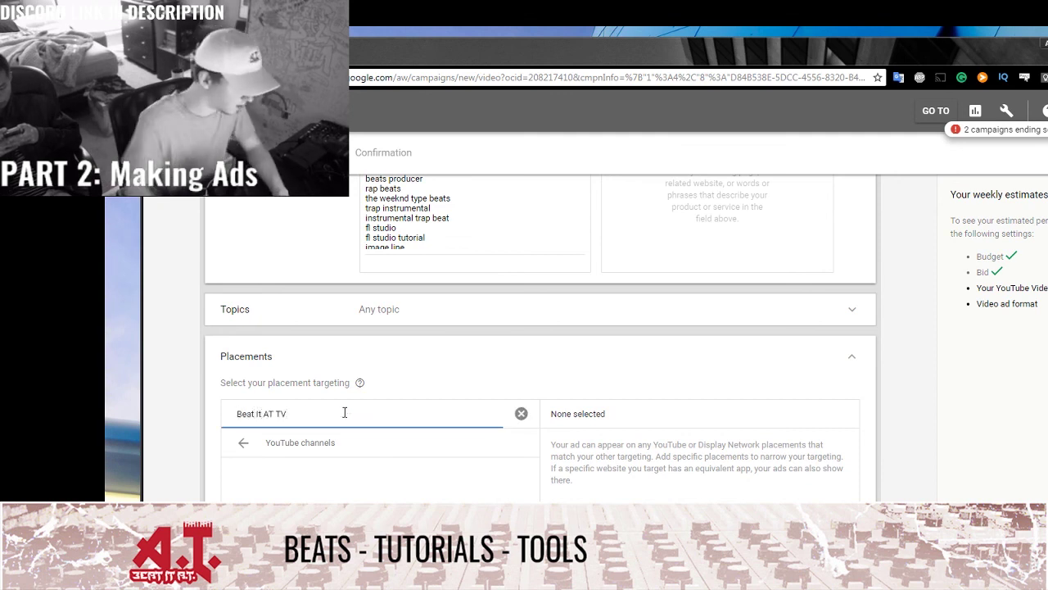
pyautogui.scroll(-1, 456, 362)
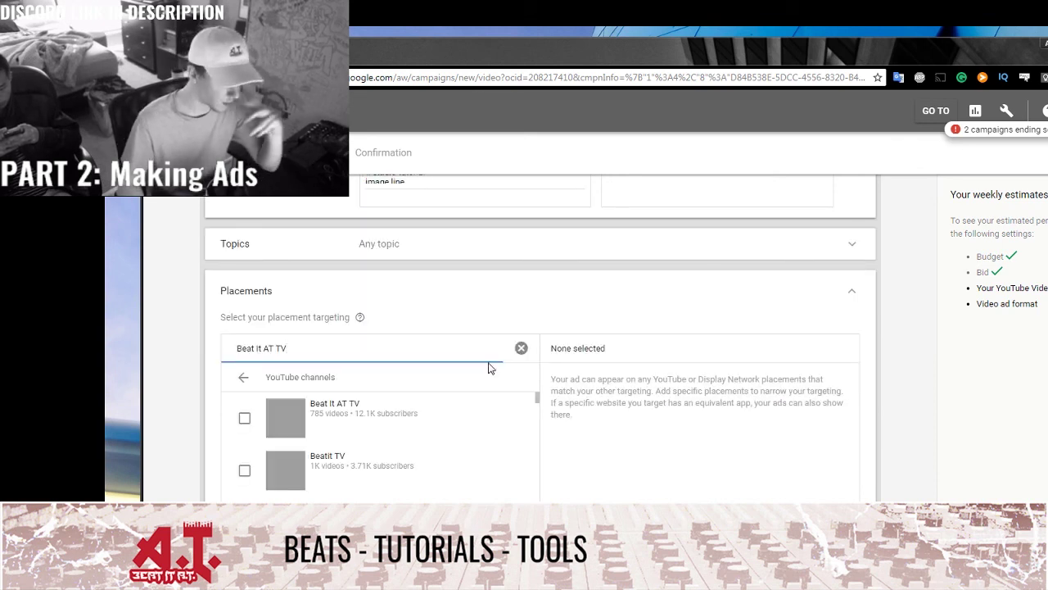
pyautogui.click(368, 431)
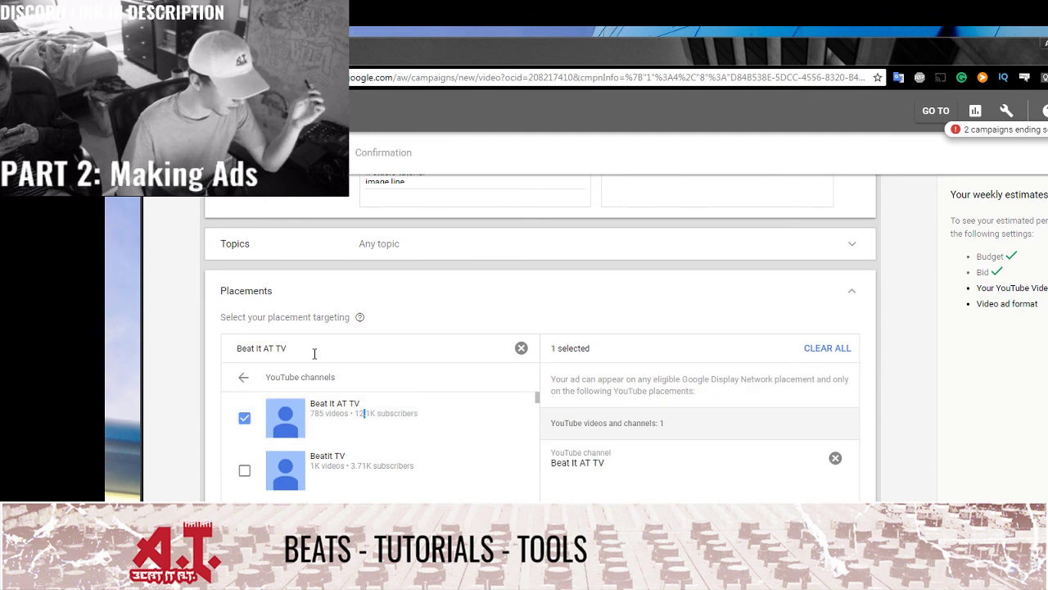
# Search the placements for Internet Money and add the YouTube channel of that name.
pyautogui.moveTo(317, 351); pyautogui.dragTo(237, 353)
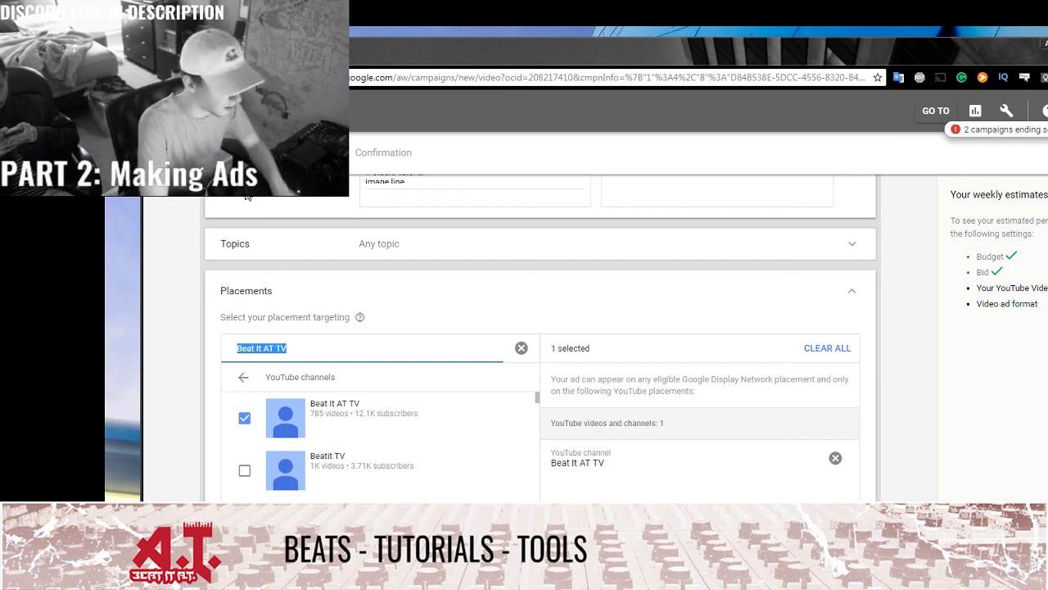
pyautogui.press('BackSpace')
pyautogui.write('l')
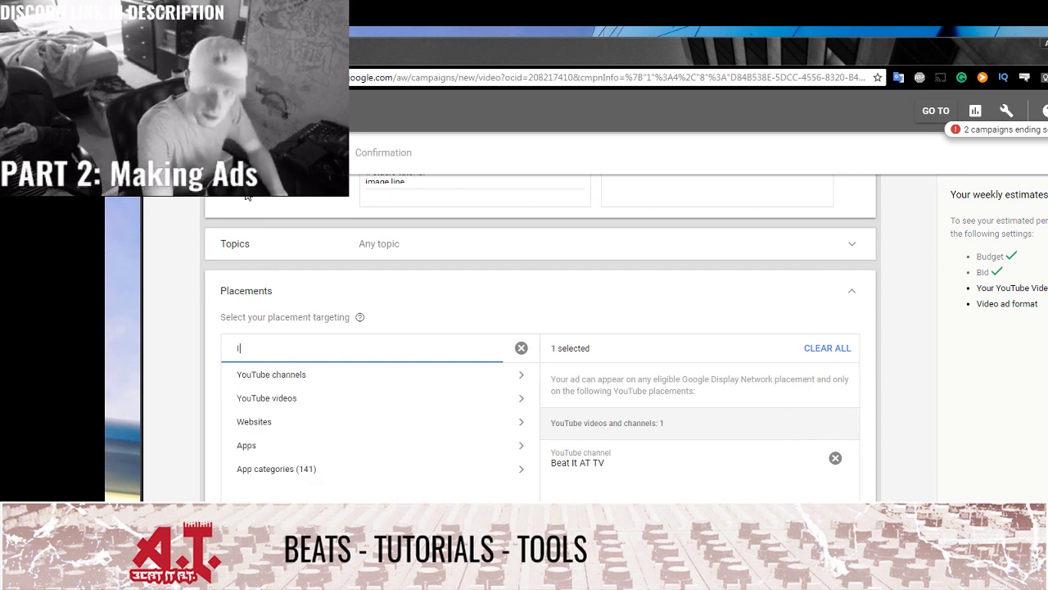
pyautogui.write('nternet ')
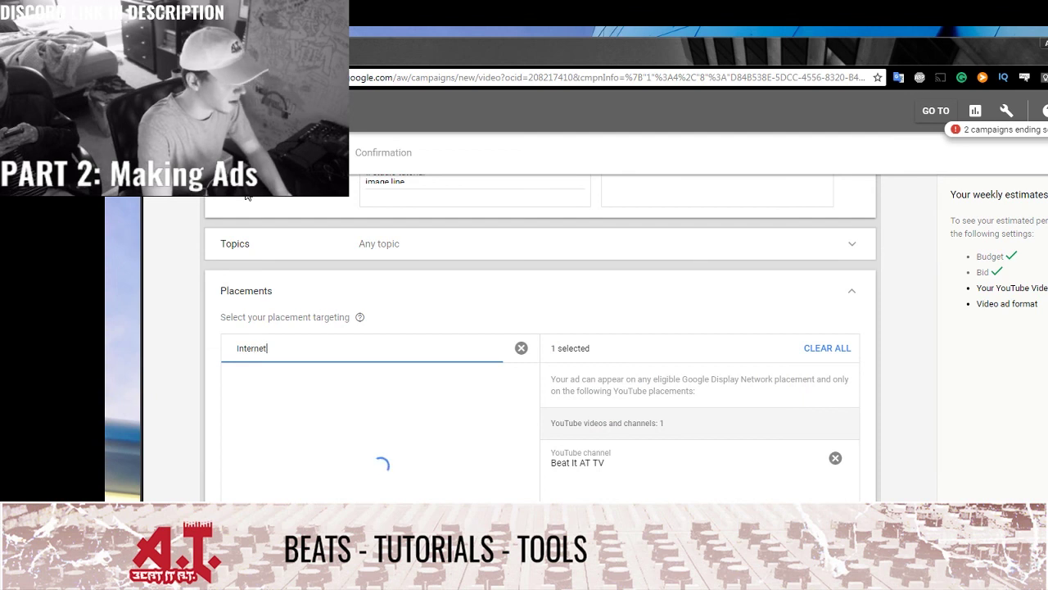
pyautogui.write('Money')
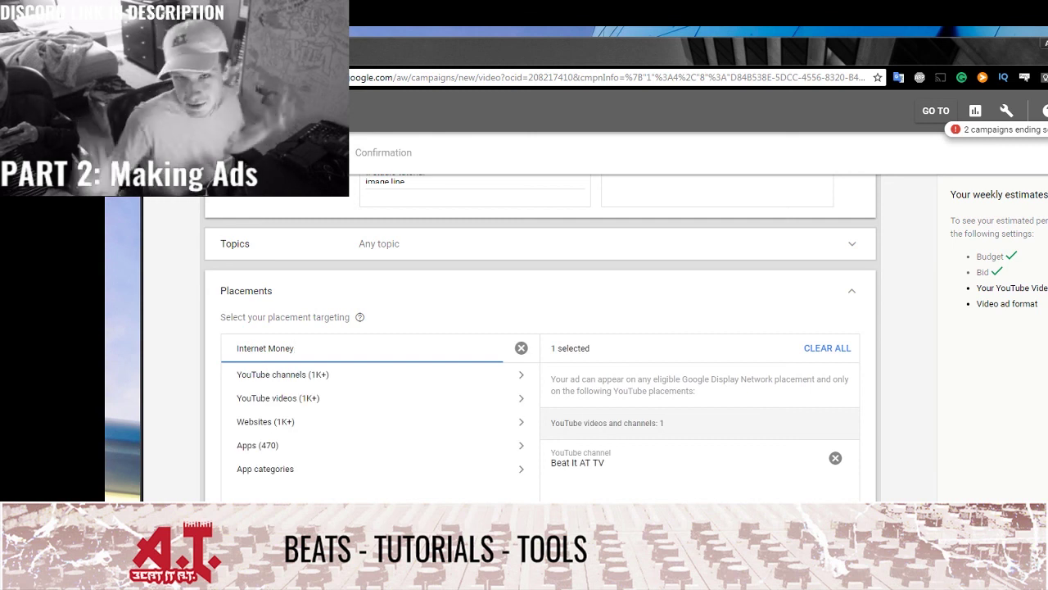
pyautogui.click(323, 374)
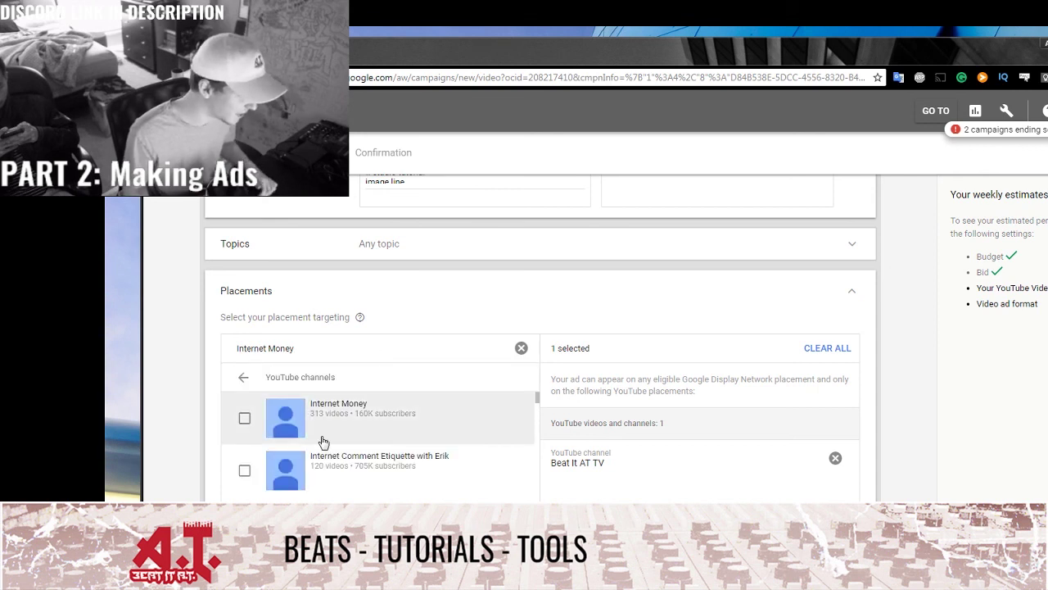
pyautogui.click(336, 418)
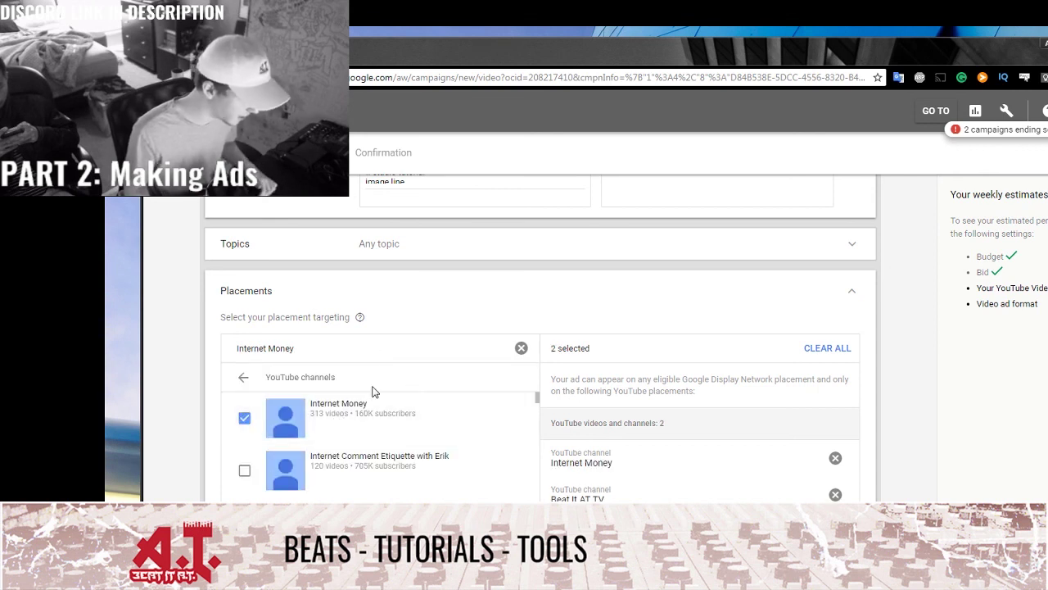
# Search the placements for Busy Works Beats and add the YouTube channel Busy Works Beats .TV.
pyautogui.tripleClick(446, 350)
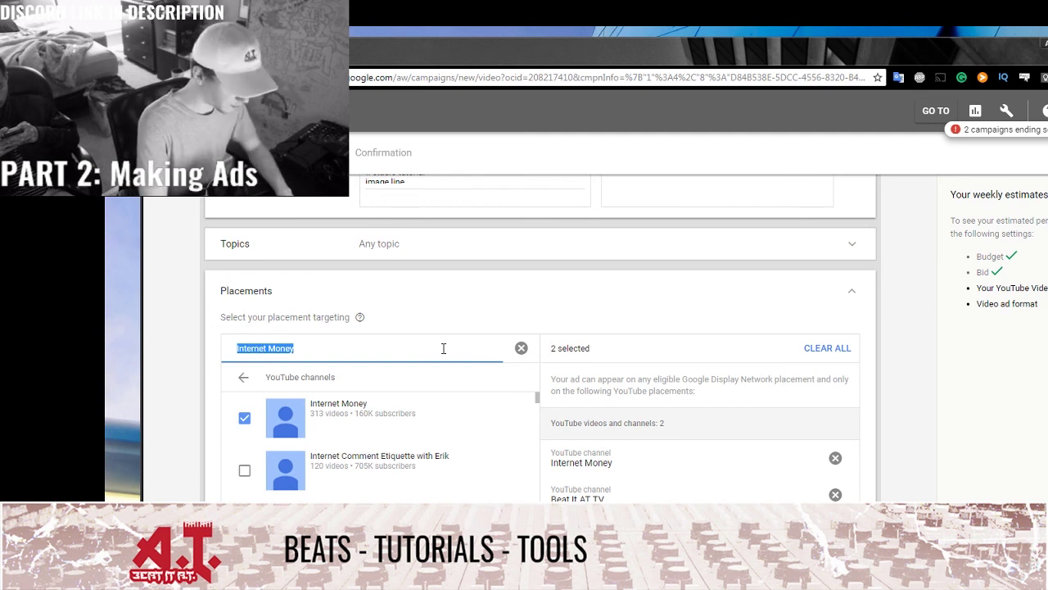
pyautogui.press('BackSpace')
pyautogui.write('Busy')
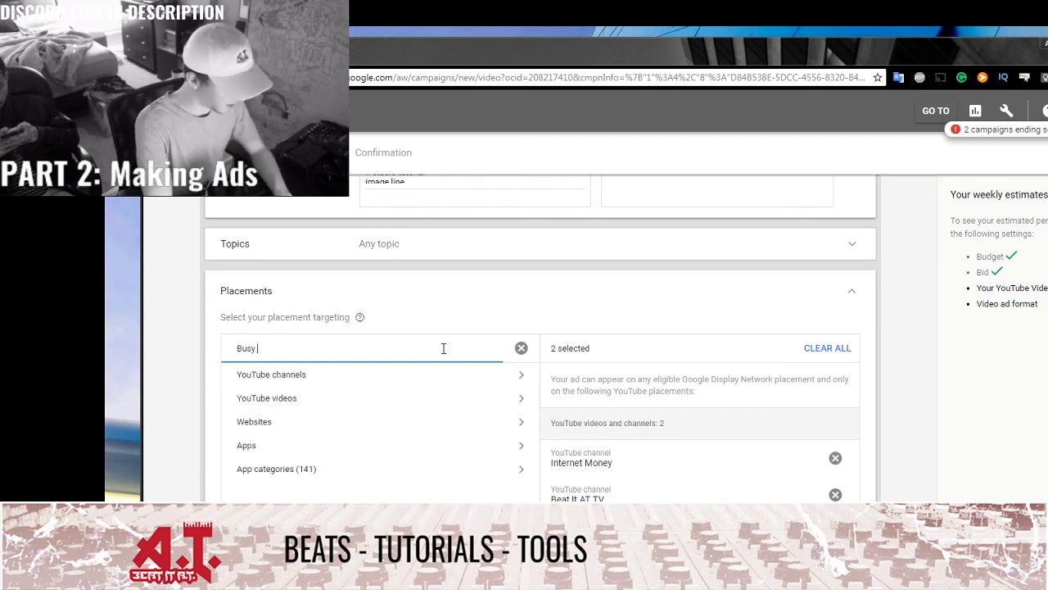
pyautogui.write(' Works B')
pyautogui.press('BackSpace')
pyautogui.write('Works Beats')
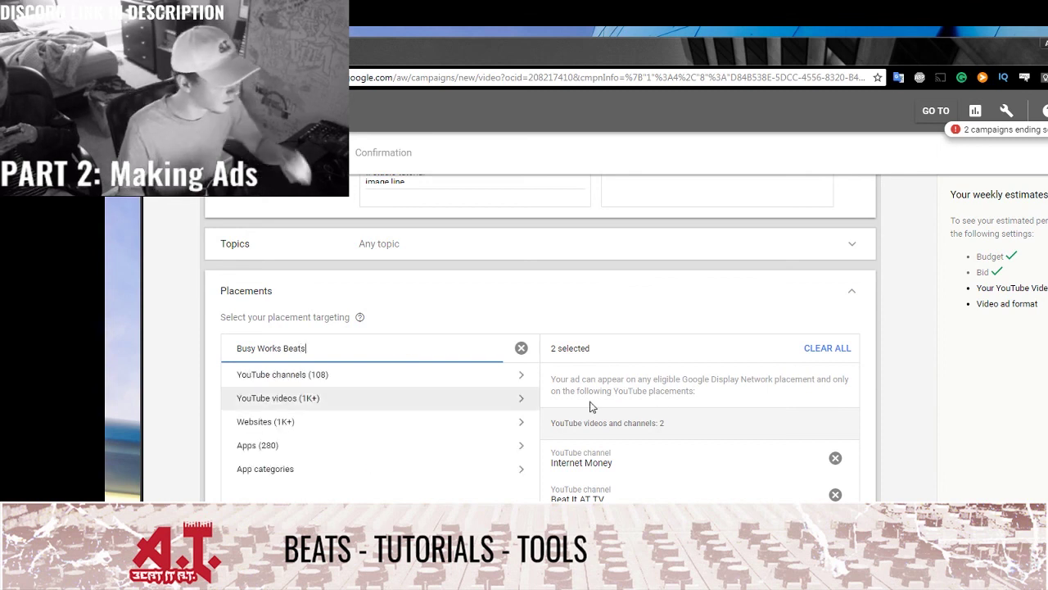
pyautogui.click(461, 375)
pyautogui.click(421, 405)
# Add the YouTube channel Based Gutta from the same search results to the placements.
pyautogui.scroll(-3, 420, 426)
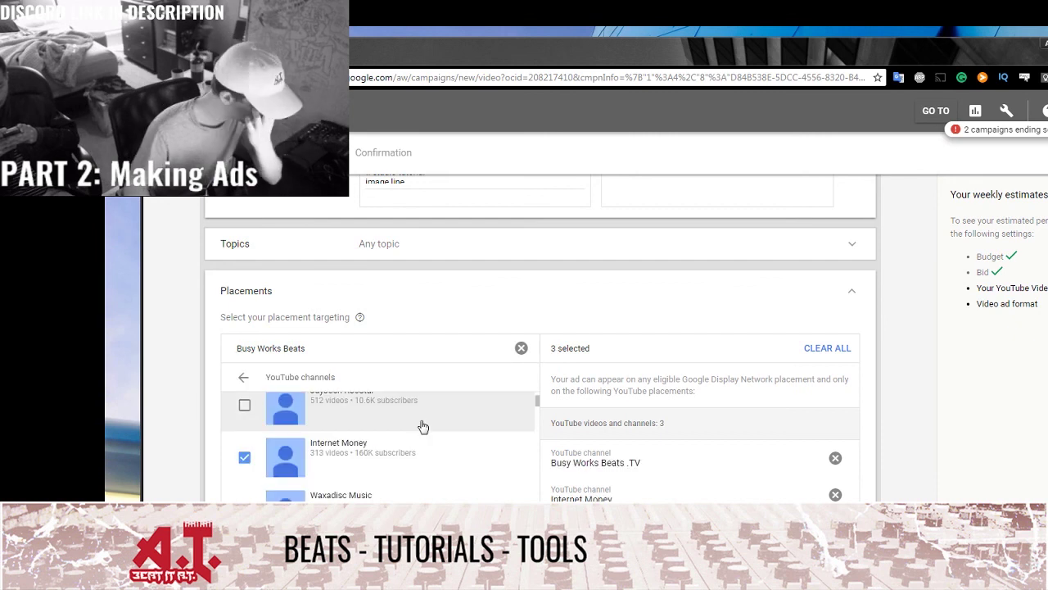
pyautogui.scroll(-4, 416, 429)
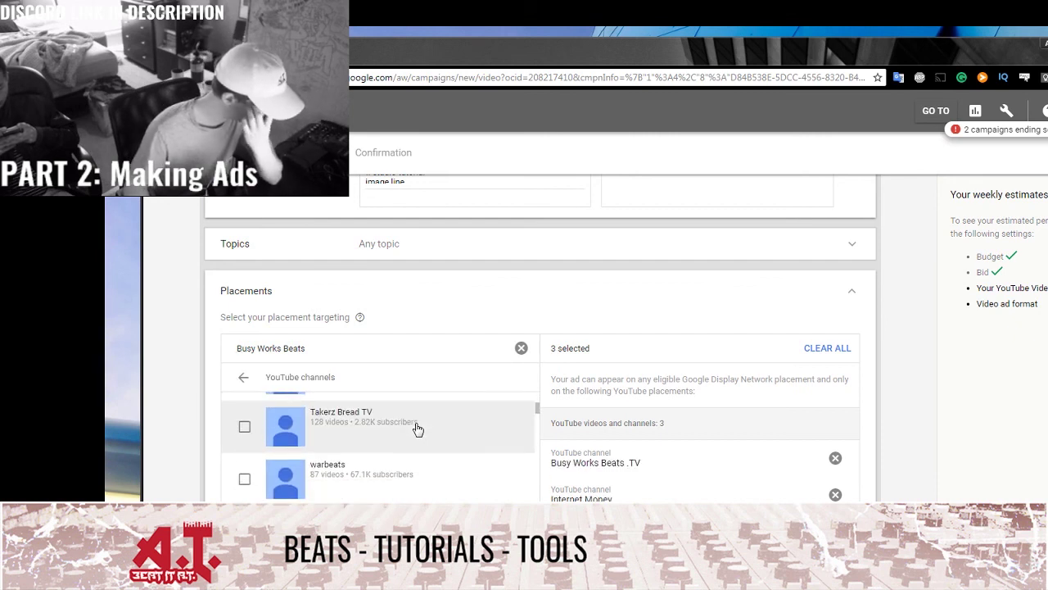
pyautogui.click(388, 452)
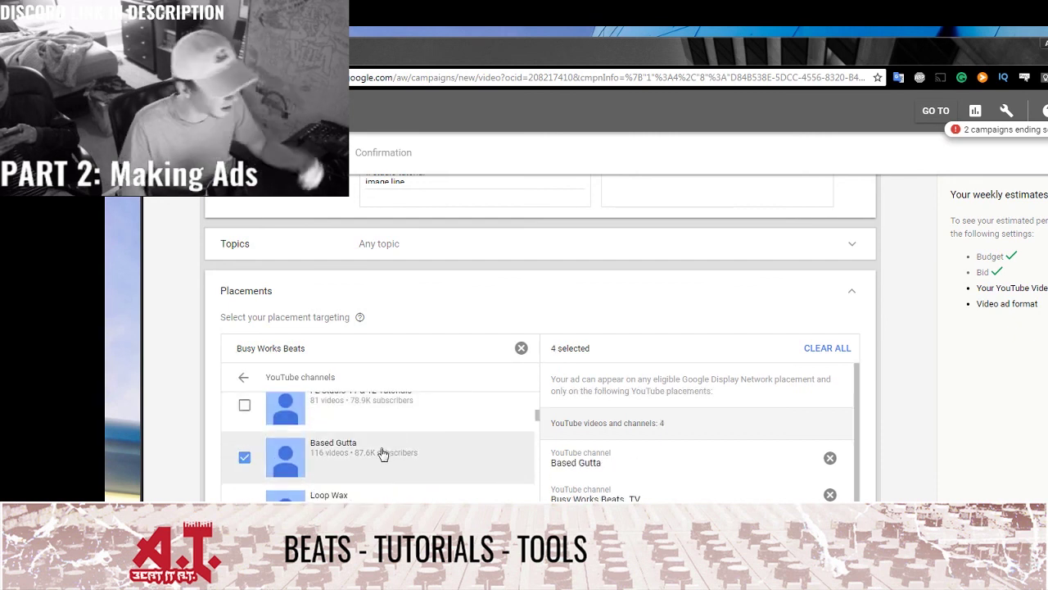
# Browse the remaining channel results, search the placements for Mai and add the YouTube channel mai.
pyautogui.scroll(-1, 375, 465)
pyautogui.scroll(-3, 375, 465)
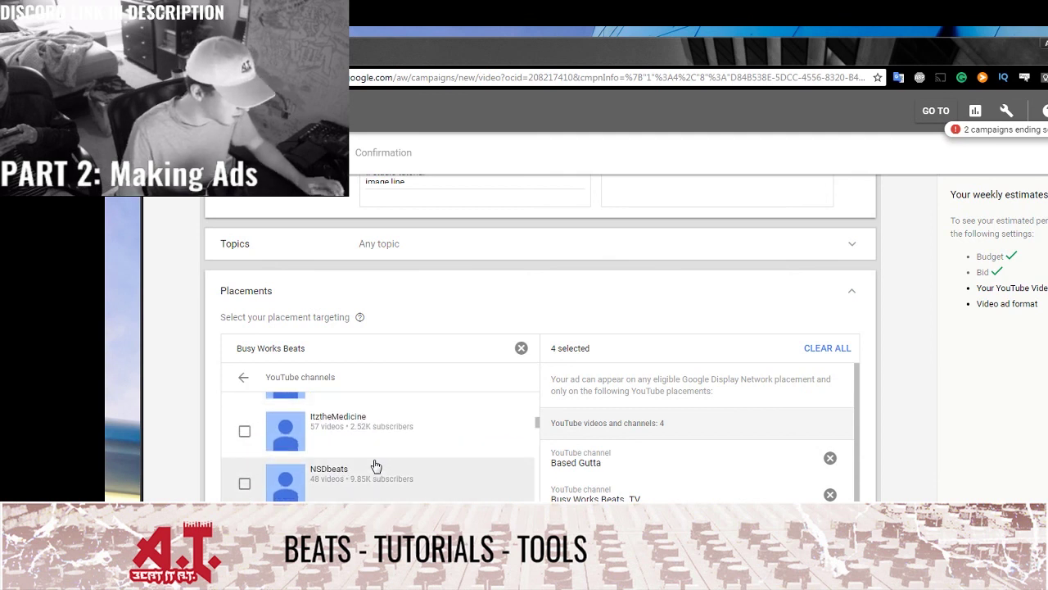
pyautogui.scroll(-5, 375, 465)
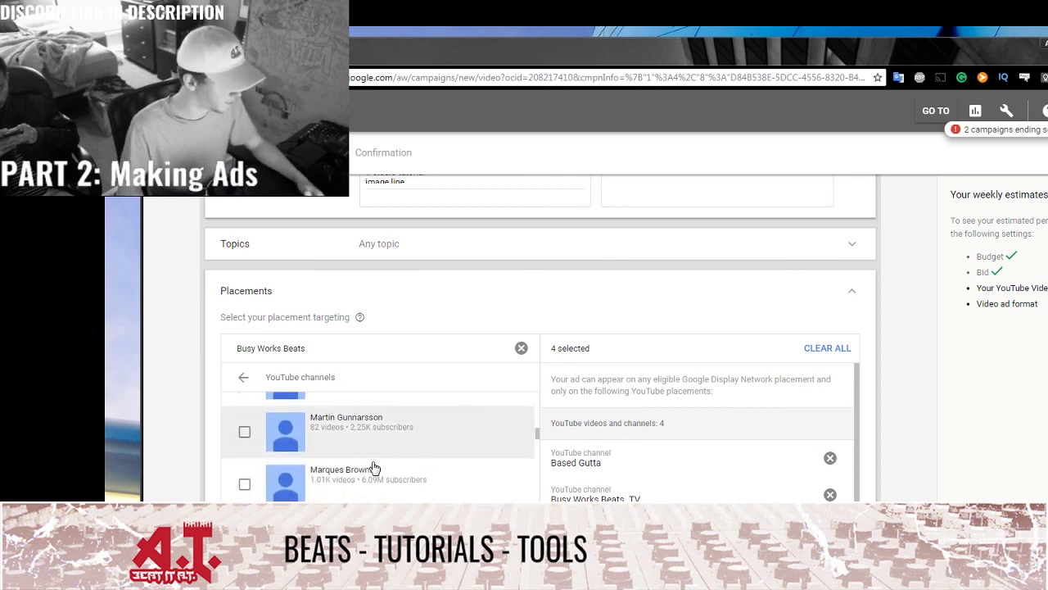
pyautogui.click(419, 352)
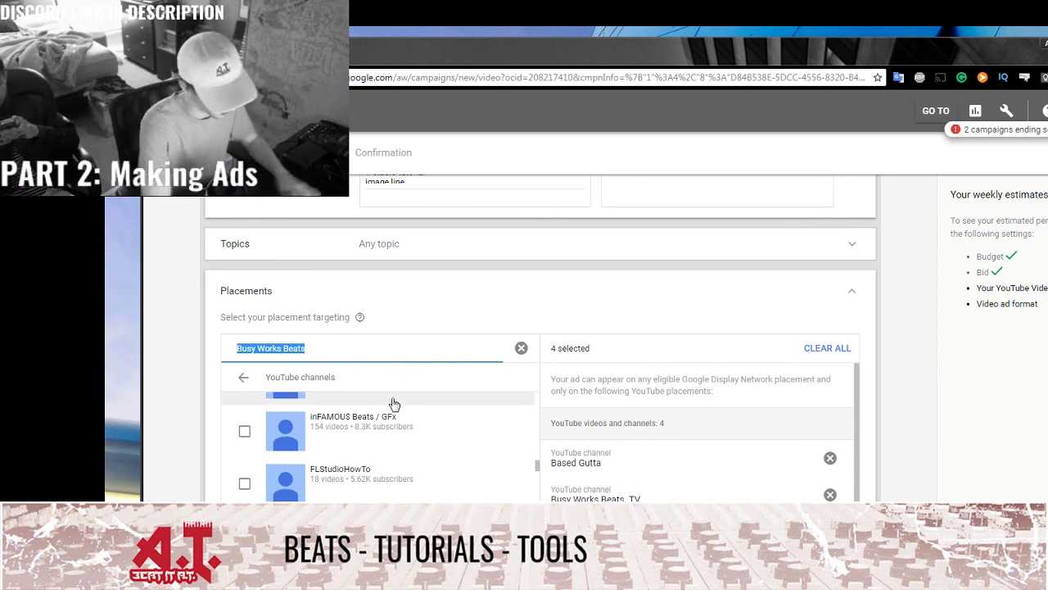
pyautogui.write('Mai')
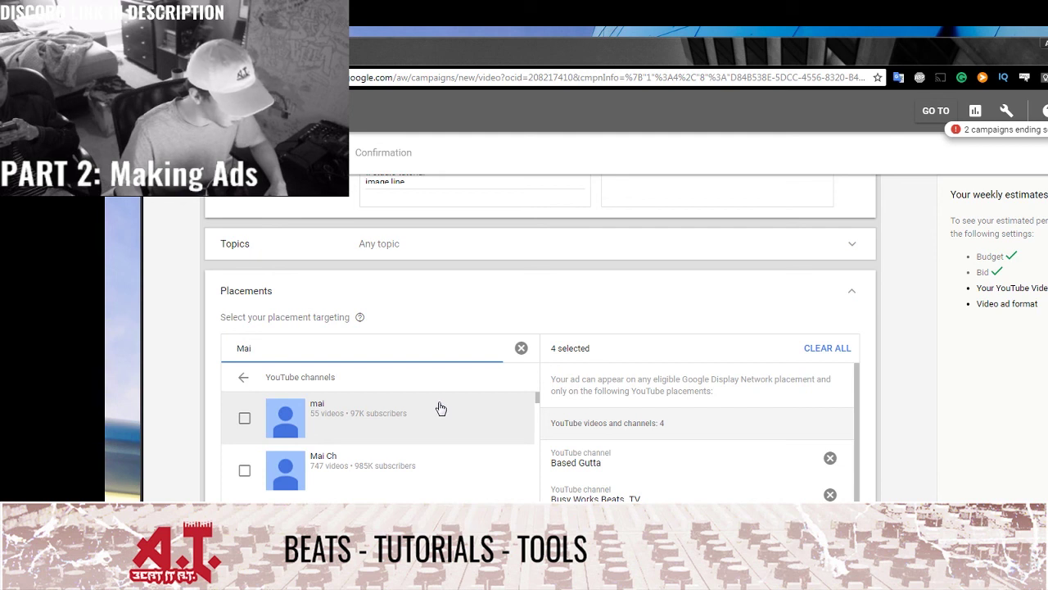
pyautogui.click(441, 407)
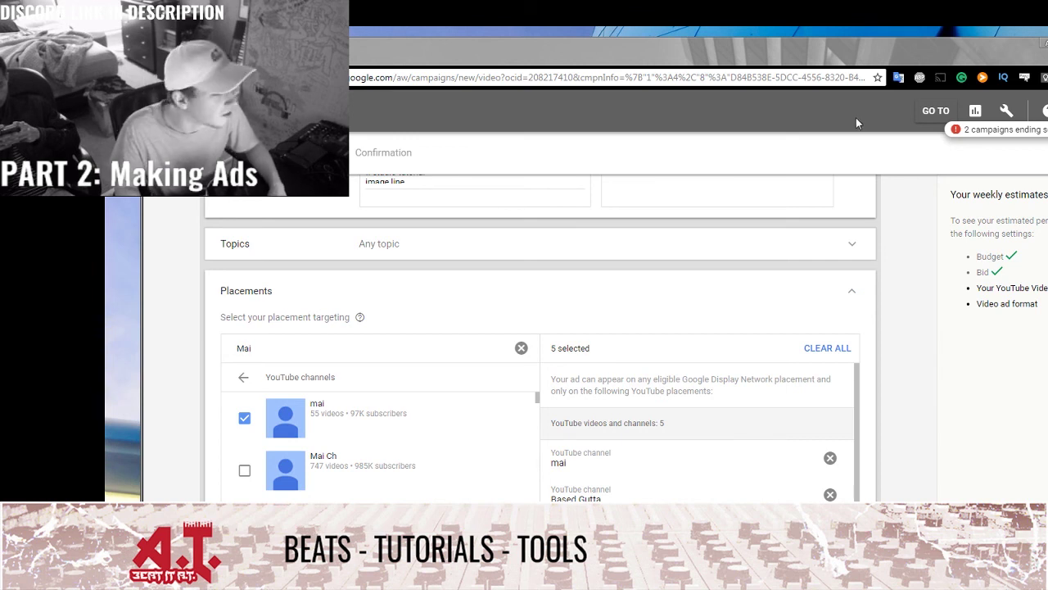
# Search the placements for Sharpe, add the YouTube channel Sharpe and clear the search.
pyautogui.doubleClick(468, 344)
pyautogui.write('Sharpe')
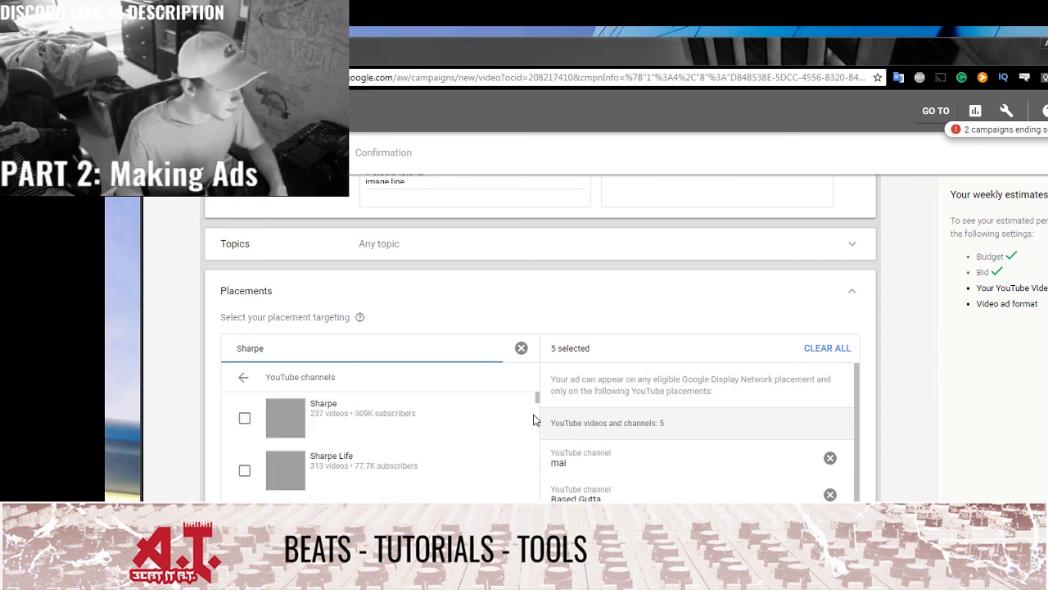
pyautogui.click(406, 418)
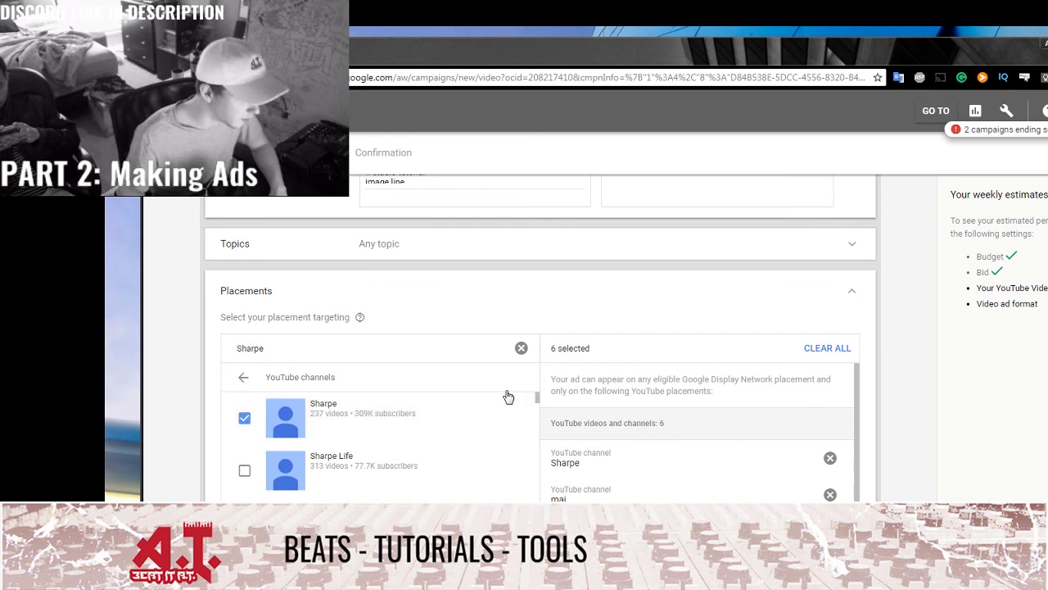
pyautogui.click(521, 348)
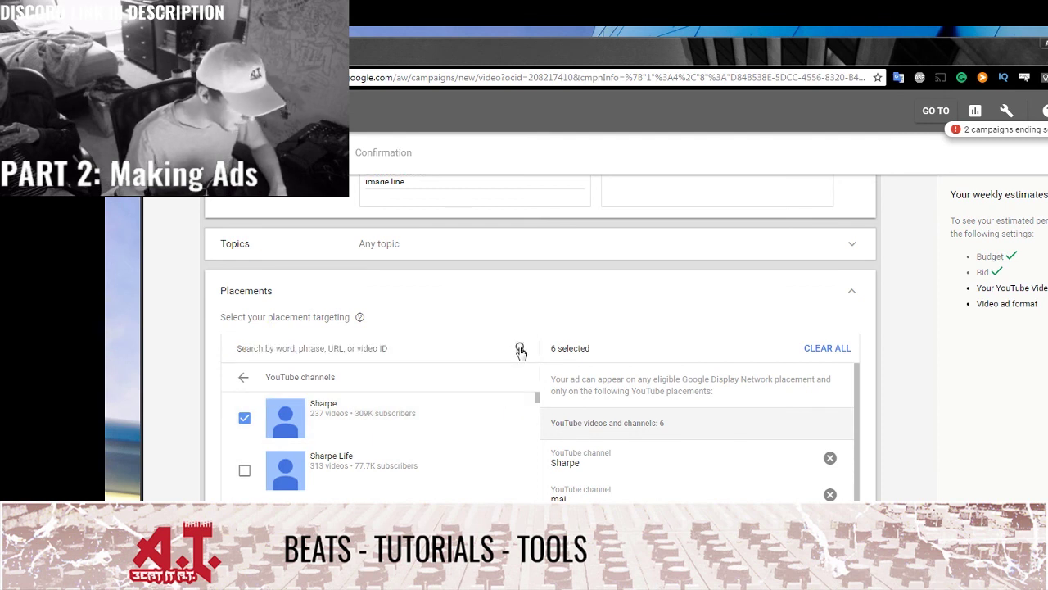
pyautogui.scroll(-3, 542, 350)
pyautogui.scroll(-1, 632, 327)
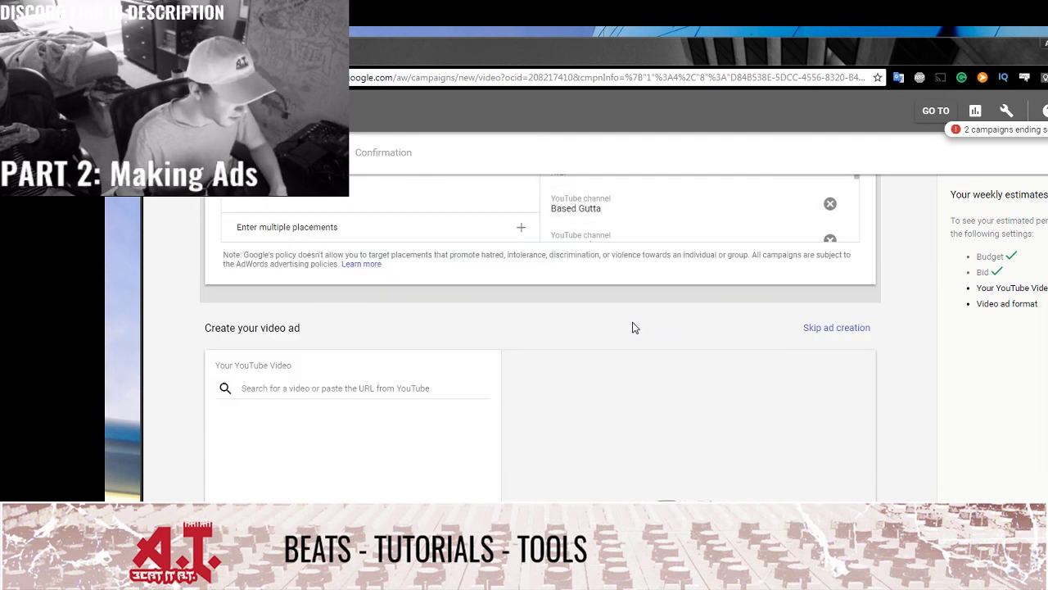
pyautogui.scroll(3, 632, 327)
pyautogui.scroll(-1, 634, 329)
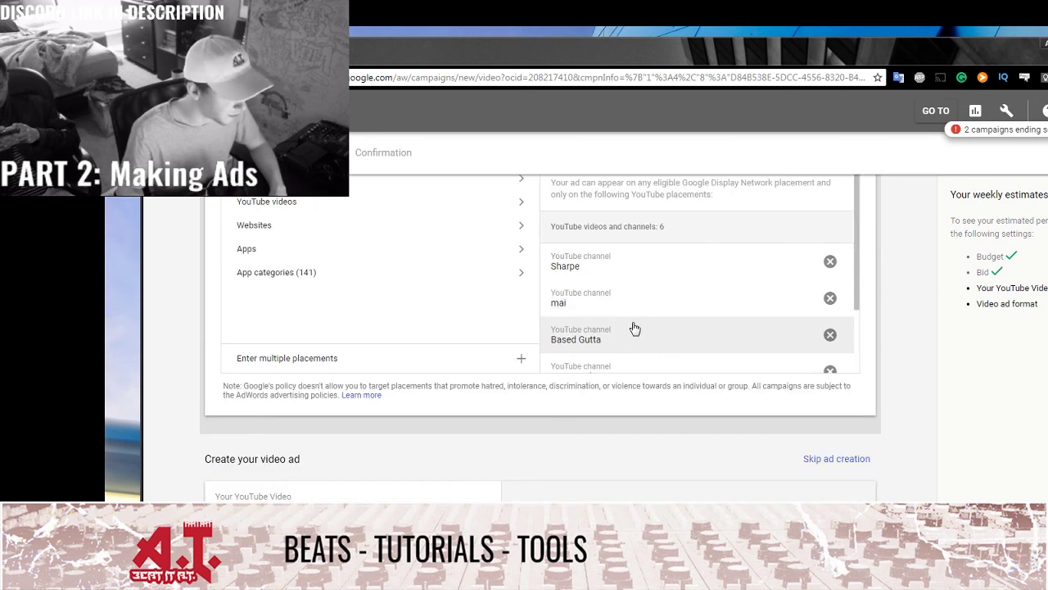
pyautogui.click(427, 358)
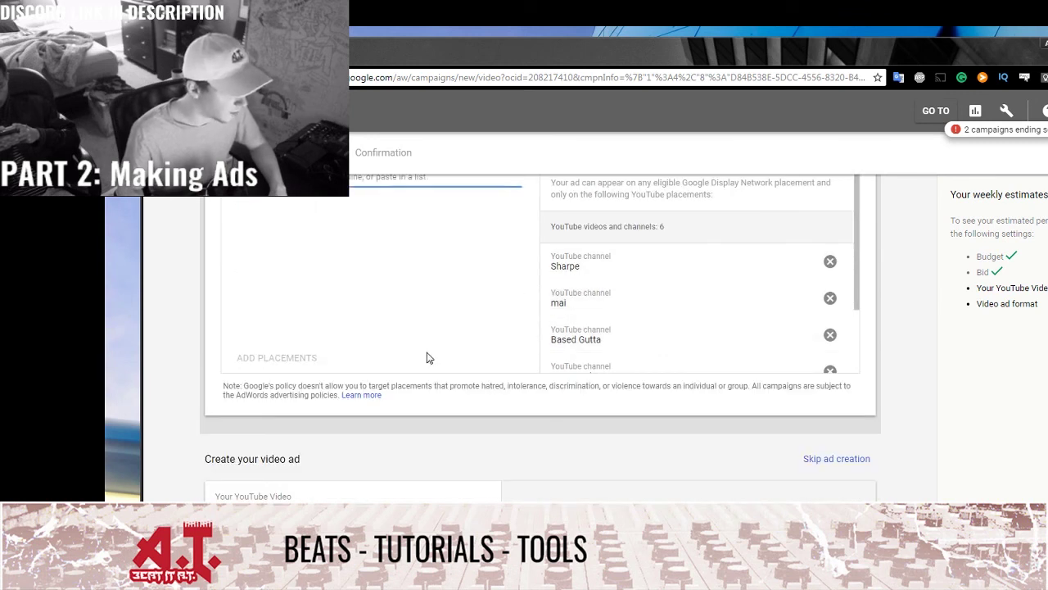
pyautogui.scroll(2, 427, 358)
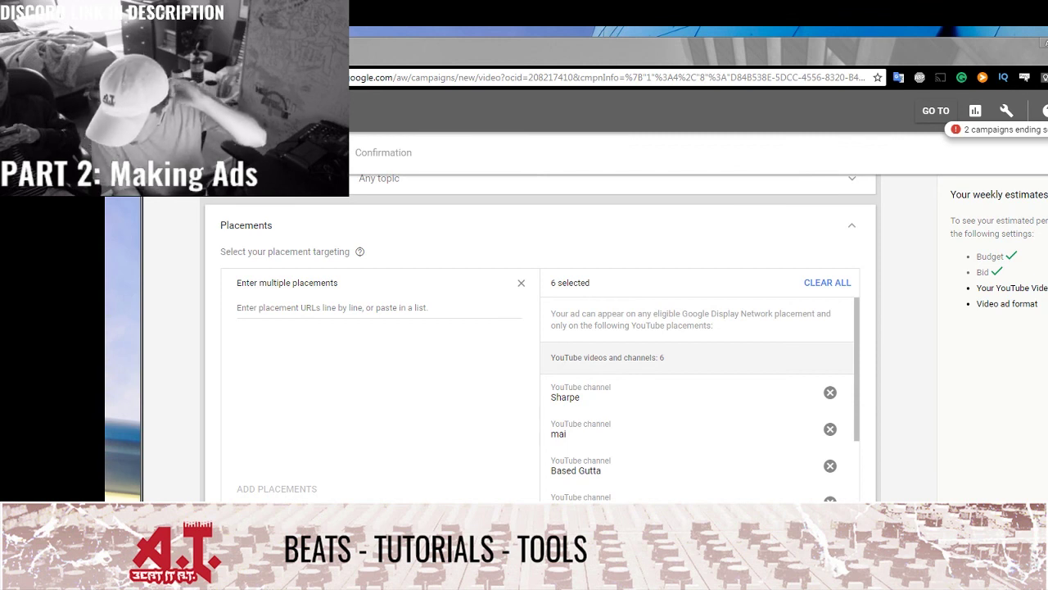
pyautogui.click(520, 284)
# Search the placements for Pat Ryan, add the YouTube channel PatRyanOfficial and clear the search.
pyautogui.click(409, 283)
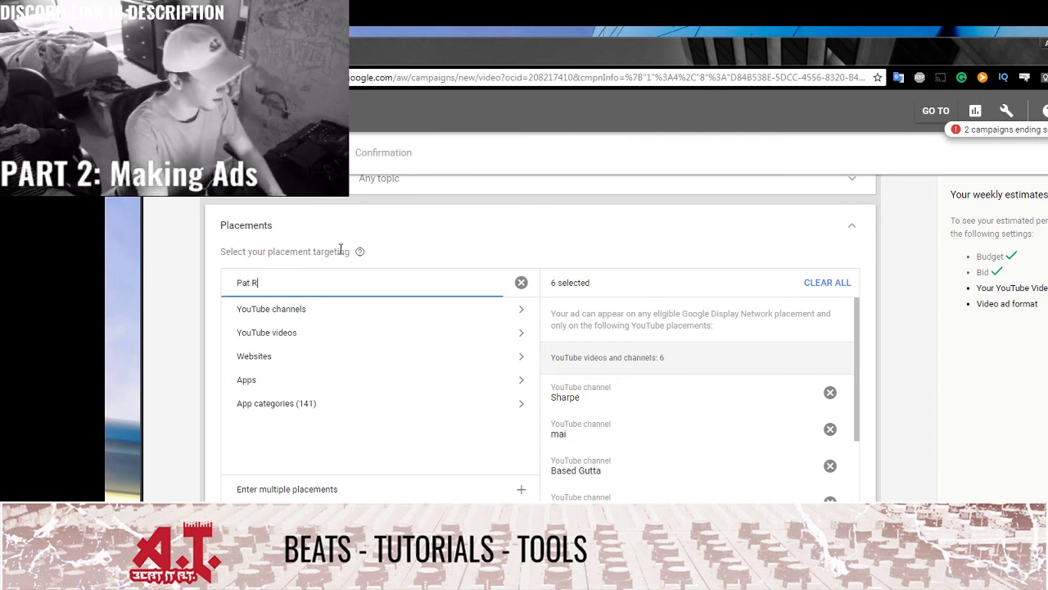
pyautogui.click(349, 315)
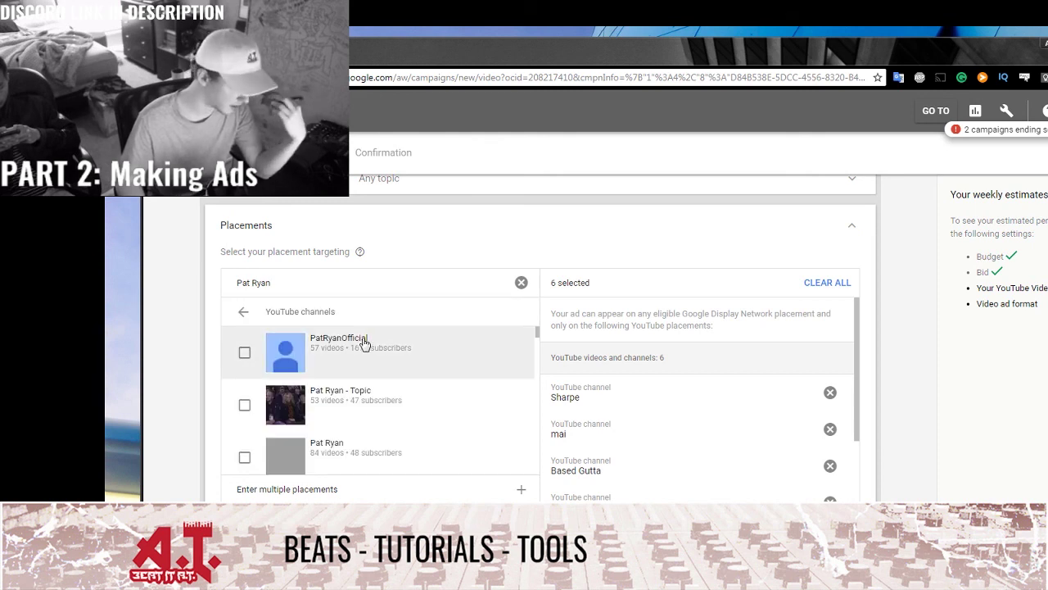
pyautogui.click(375, 353)
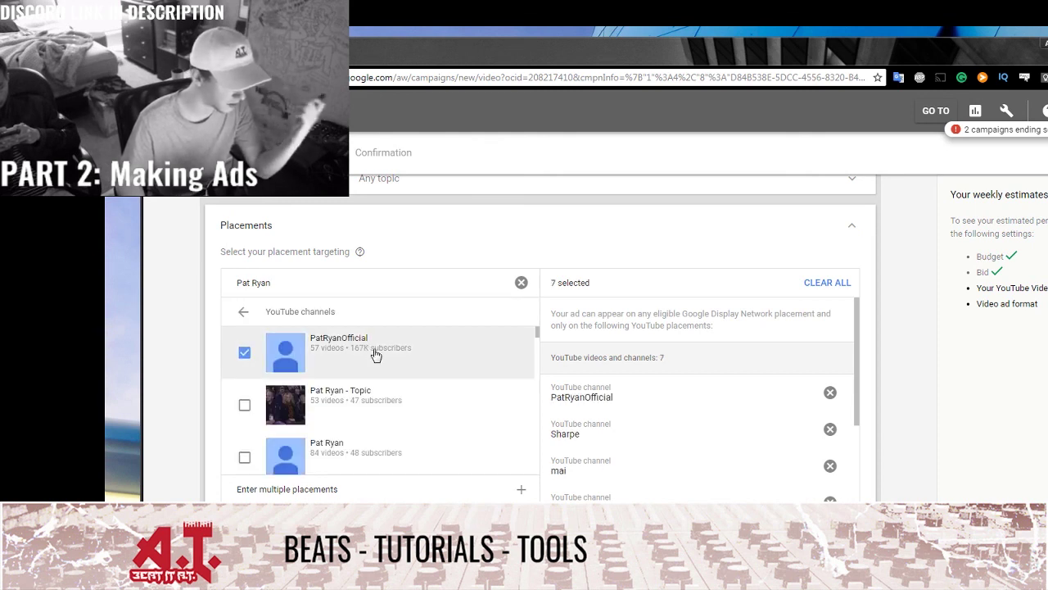
pyautogui.click(520, 282)
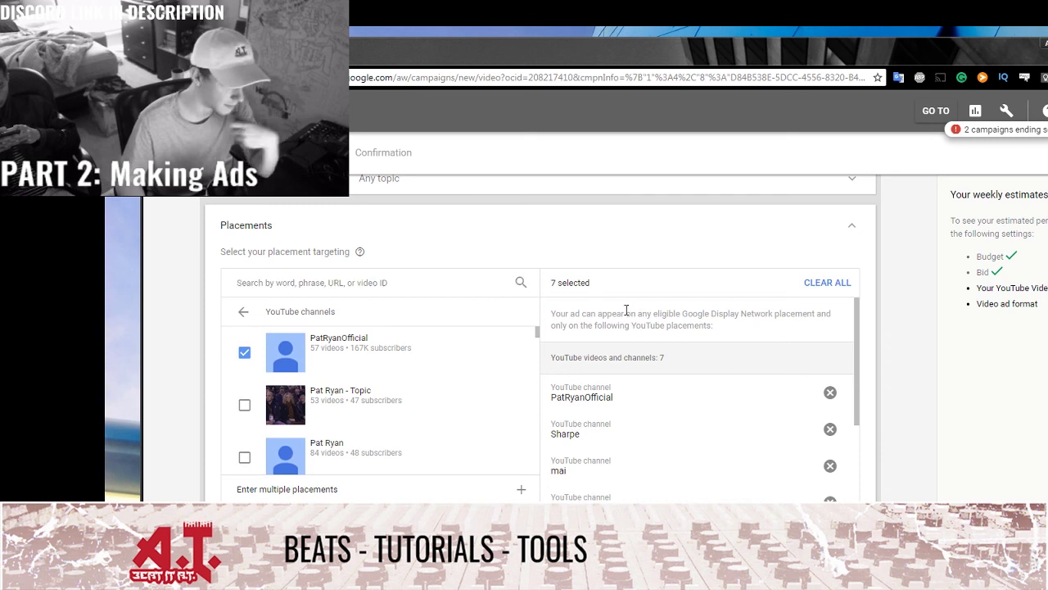
# Choose the Beat It AT TV video about turning Metroid into a trap beat as the ad's YouTube video by its copied link.
pyautogui.scroll(-2, 882, 318)
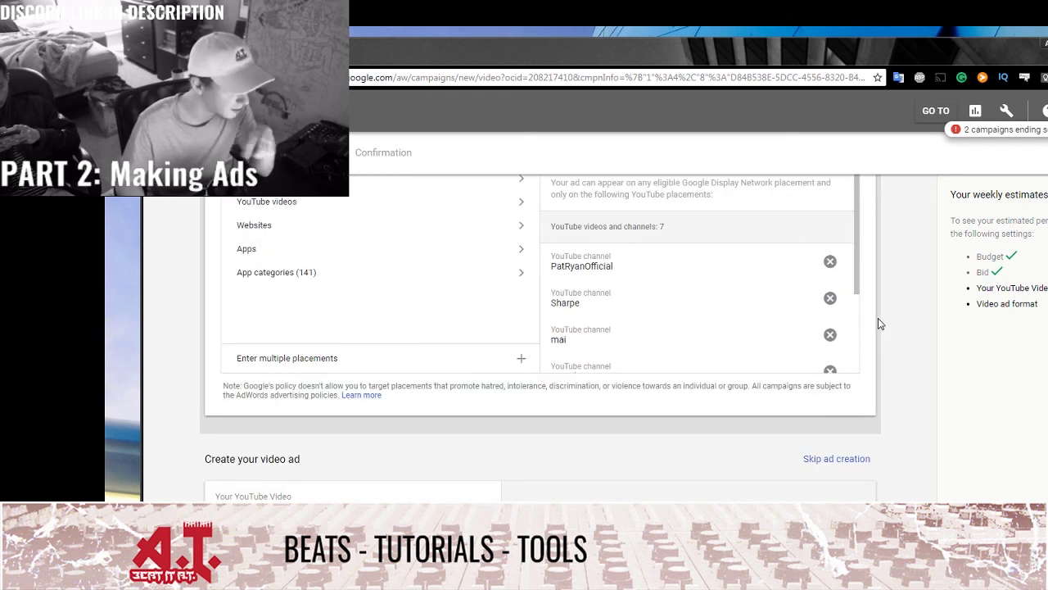
pyautogui.scroll(-2, 878, 320)
pyautogui.click(348, 387)
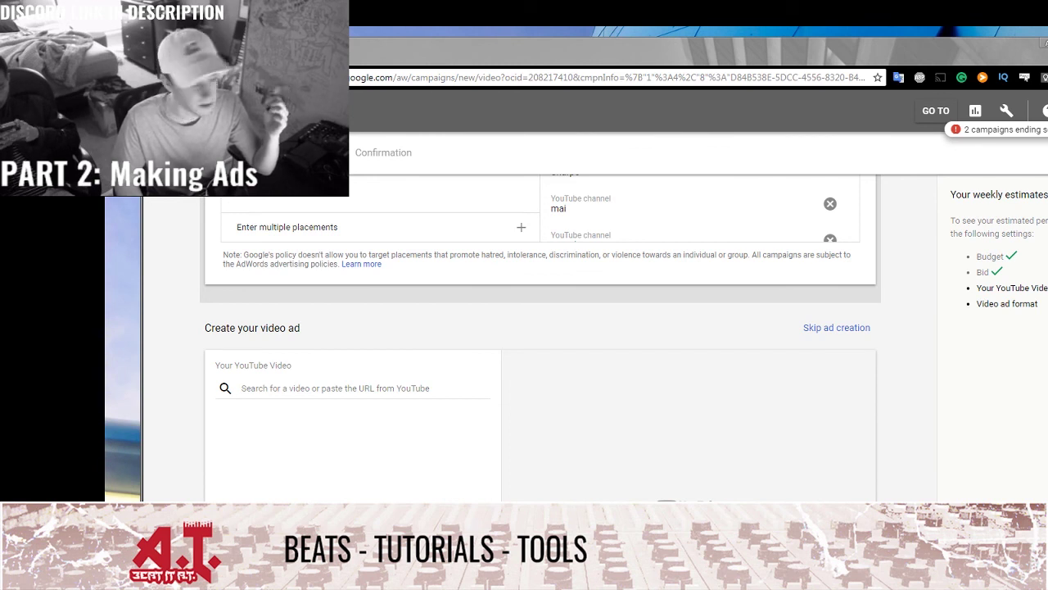
pyautogui.click(363, 387)
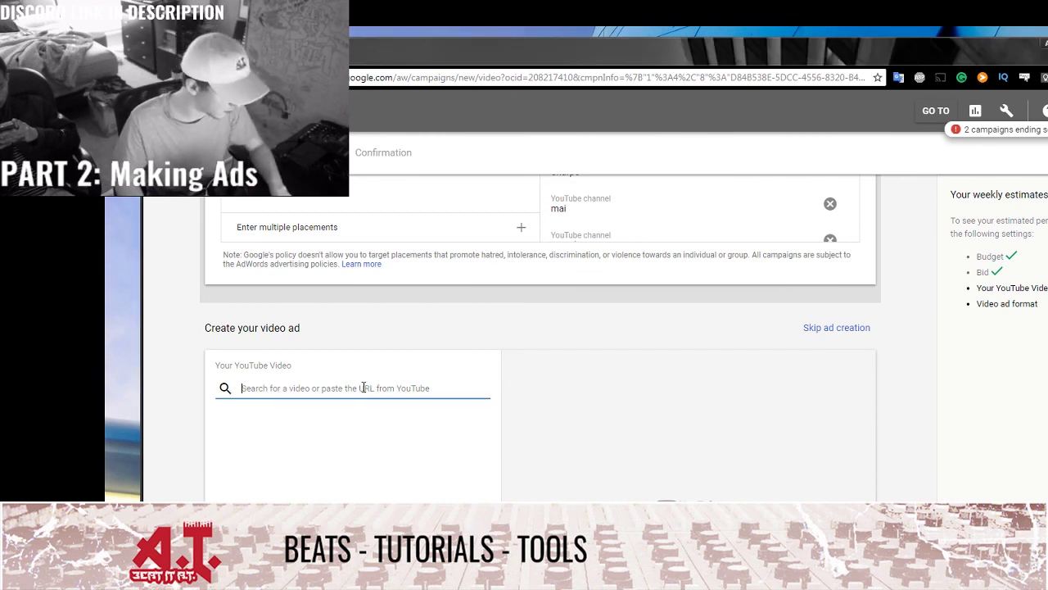
pyautogui.hotkey('ctrl', 'v')
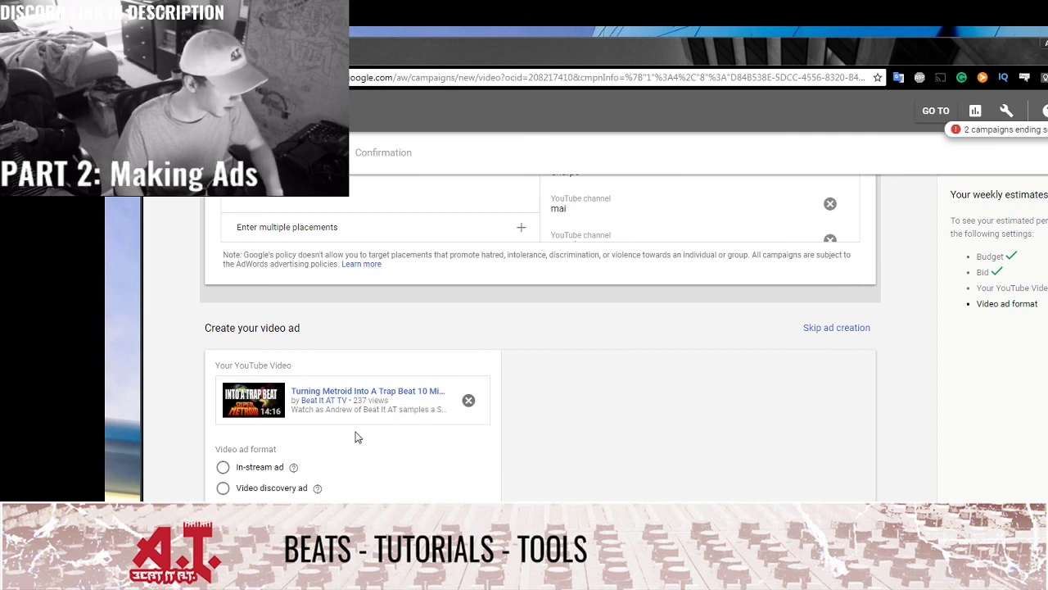
# Try the Video discovery ad and In-stream ad formats and compare their previews.
pyautogui.scroll(-1, 354, 425)
pyautogui.click(273, 422)
pyautogui.scroll(-1, 366, 448)
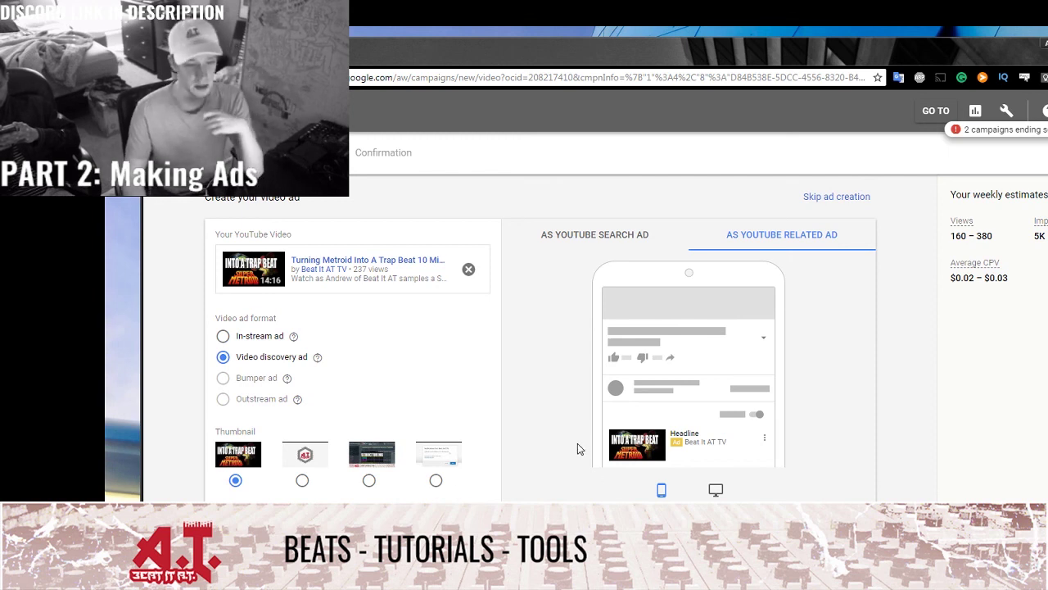
pyautogui.scroll(1, 578, 442)
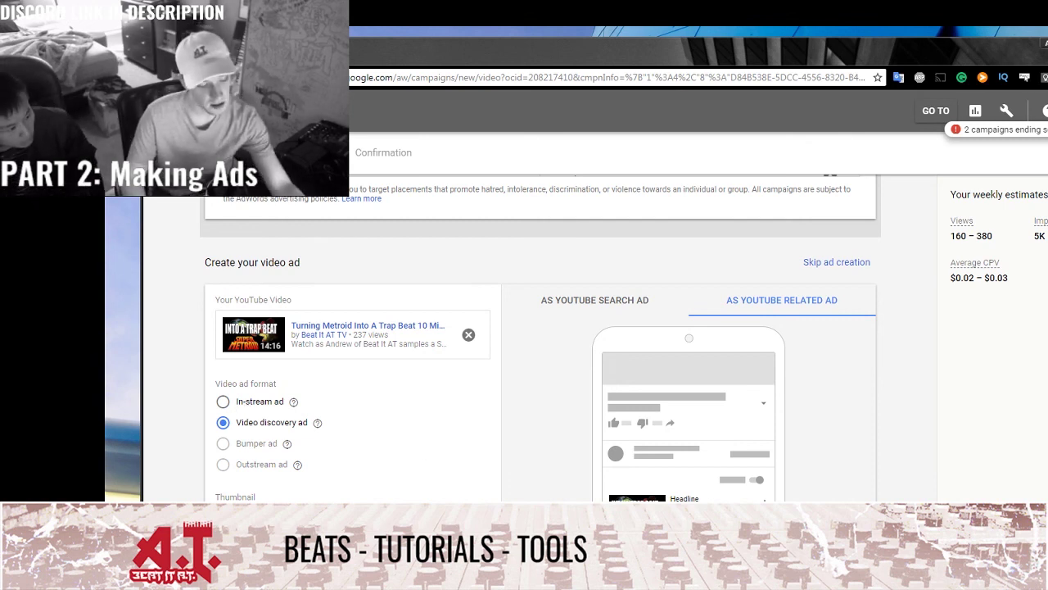
pyautogui.scroll(-1, 541, 344)
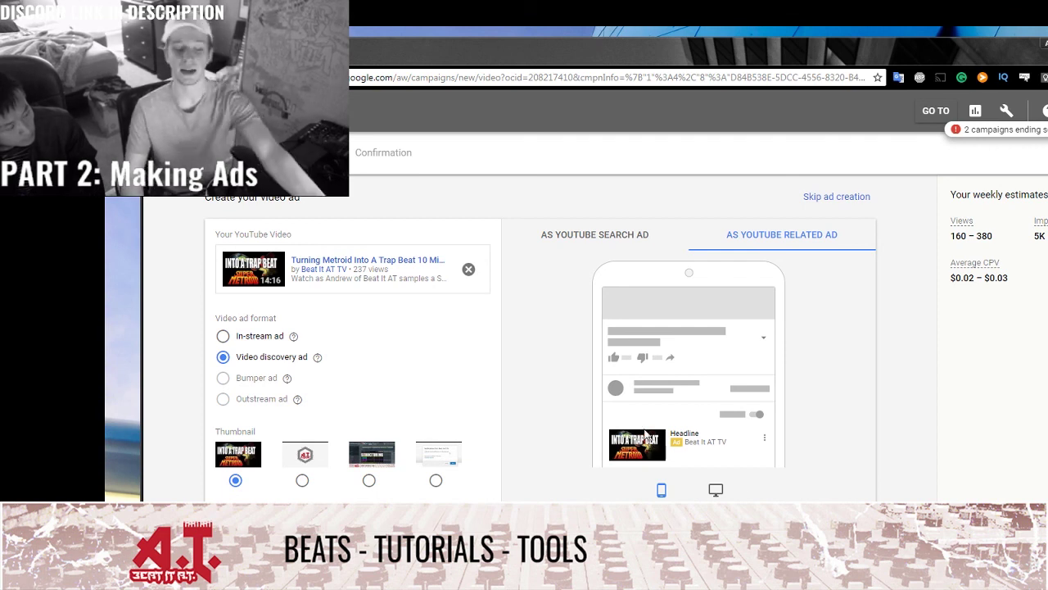
pyautogui.click(245, 338)
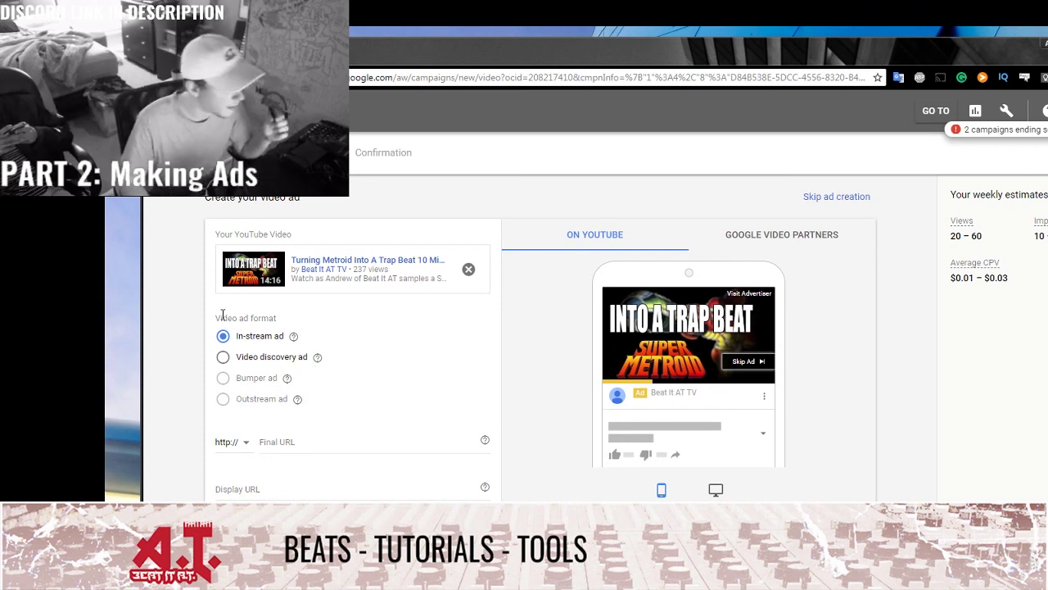
pyautogui.click(275, 357)
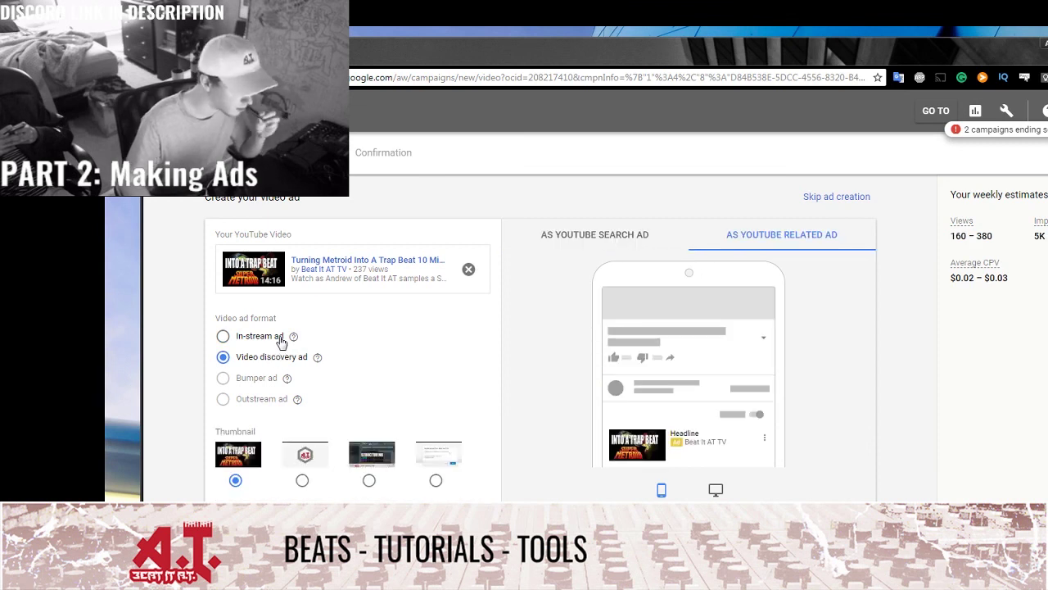
pyautogui.scroll(-1, 367, 363)
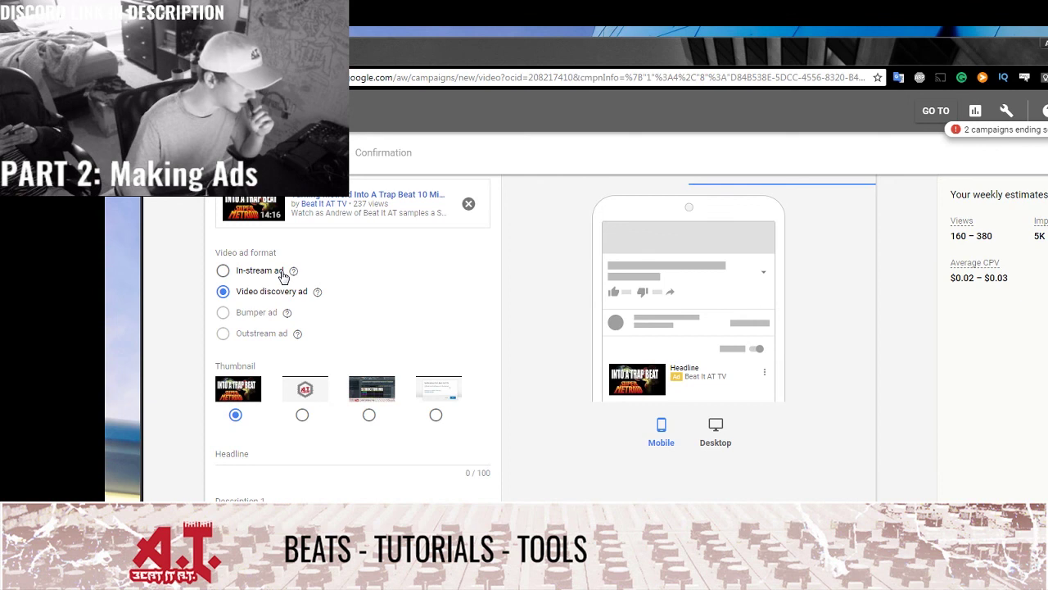
pyautogui.click(281, 272)
pyautogui.click(289, 381)
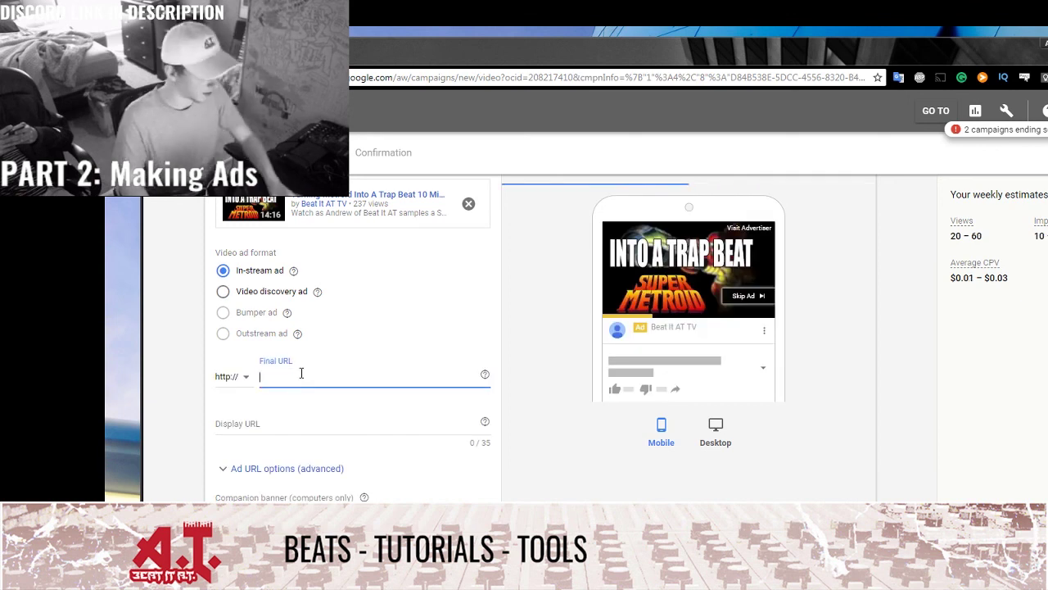
pyautogui.write('https://www.youtube.com/watch?v=eWSVZXkdk9U')
pyautogui.click(294, 427)
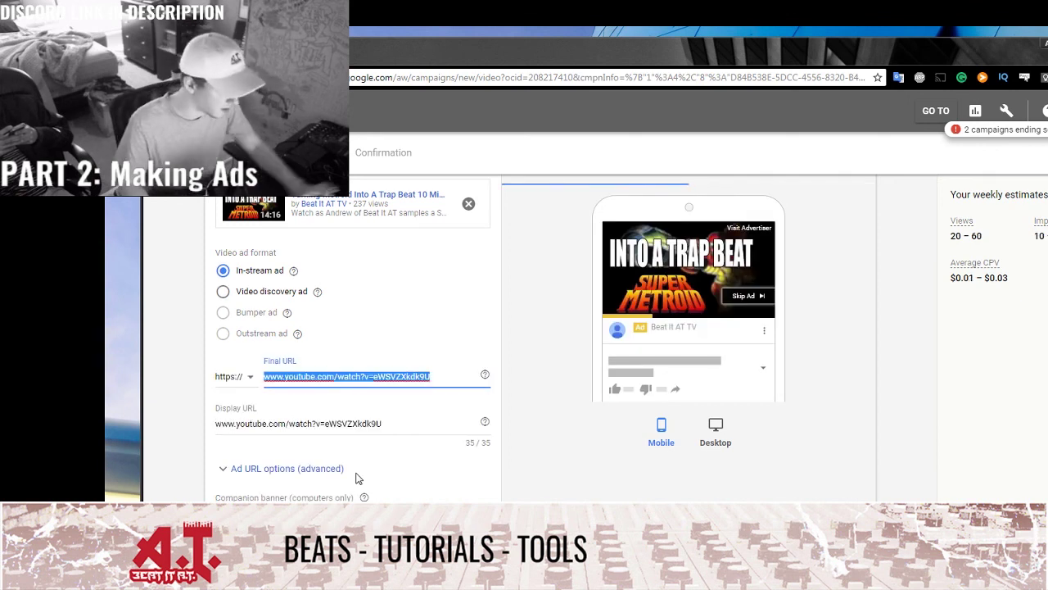
pyautogui.scroll(-1, 360, 483)
pyautogui.scroll(-1, 328, 459)
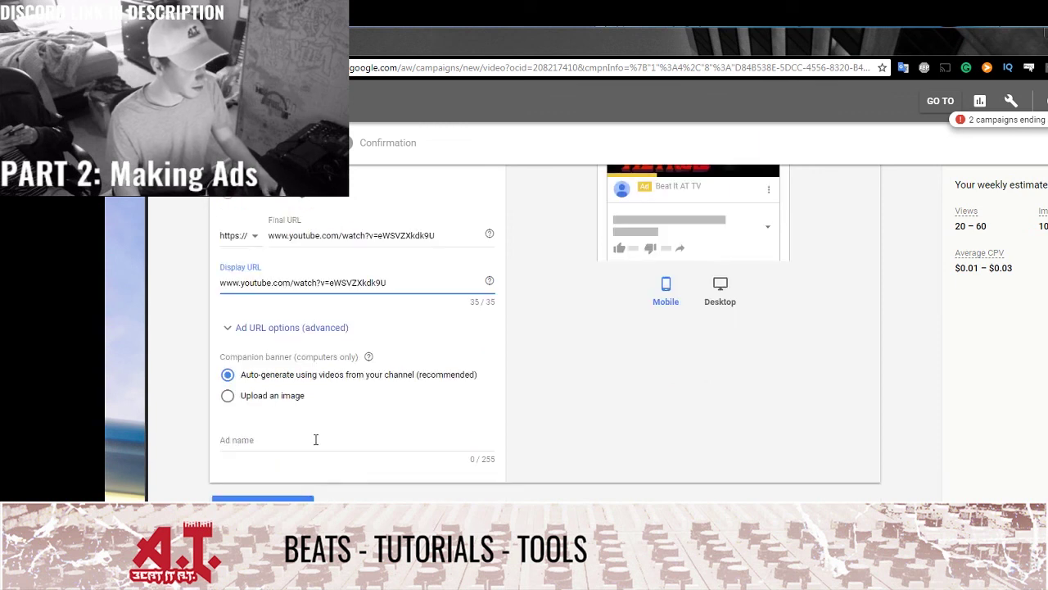
# Fill in the ad name, save the campaign and continue to it from the confirmation page.
pyautogui.click(302, 437)
pyautogui.scroll(1, 302, 442)
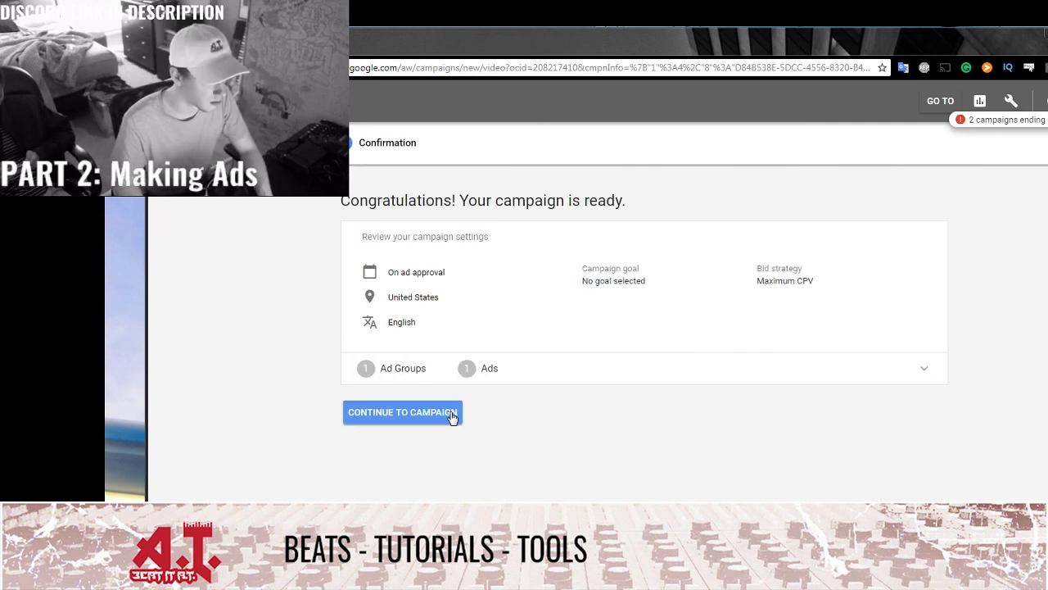
pyautogui.click(453, 414)
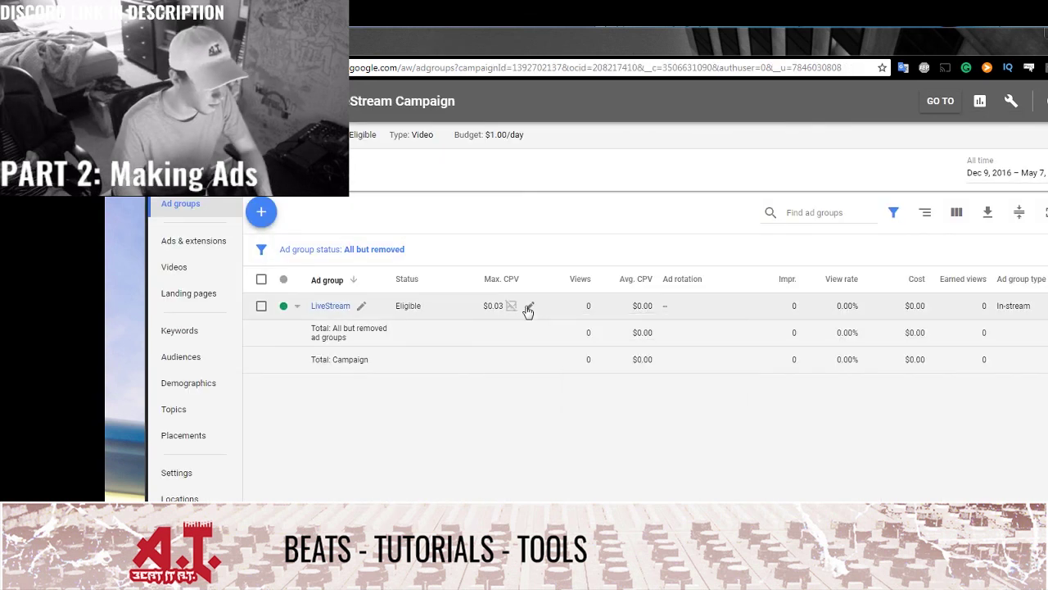
# Set the maximum CPV of the LiveStream ad group to $0.02 and save it.
pyautogui.click(528, 308)
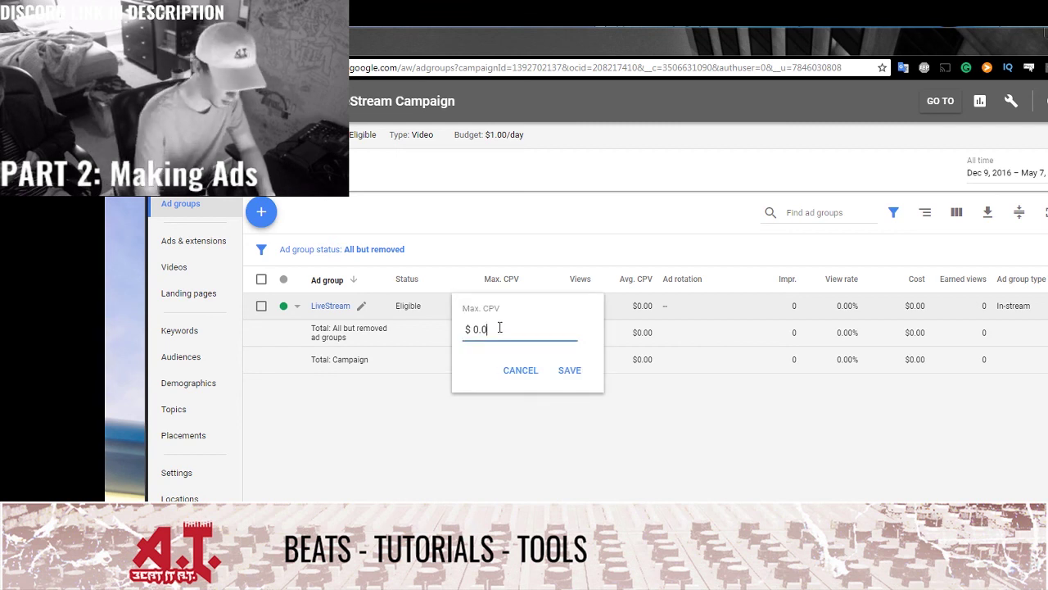
pyautogui.click(569, 370)
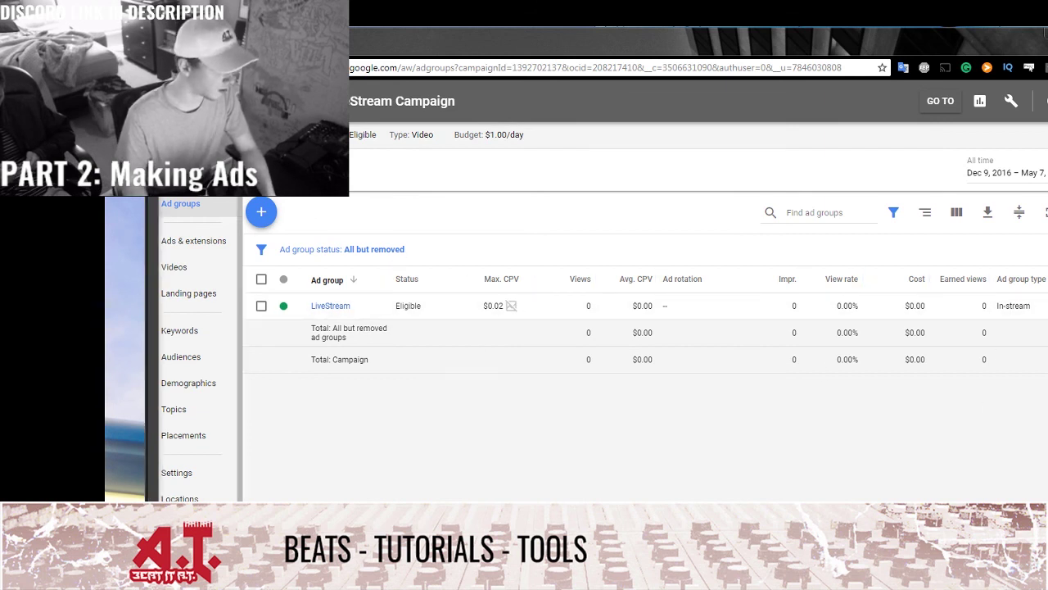
# Return to the list of all campaigns and look through their budgets, statuses and view figures.
pyautogui.click(176, 177)
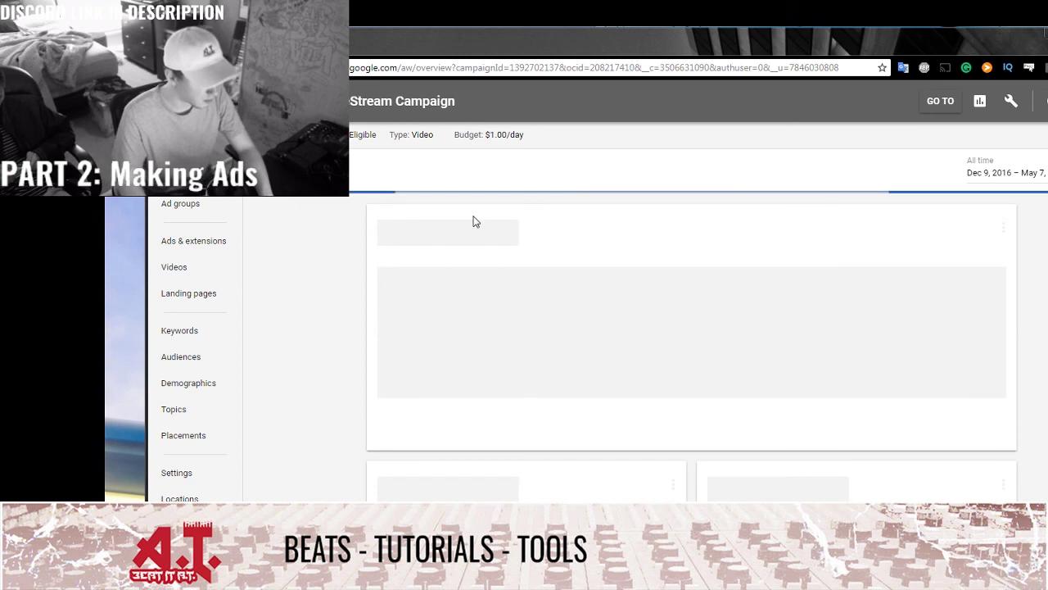
pyautogui.click(182, 177)
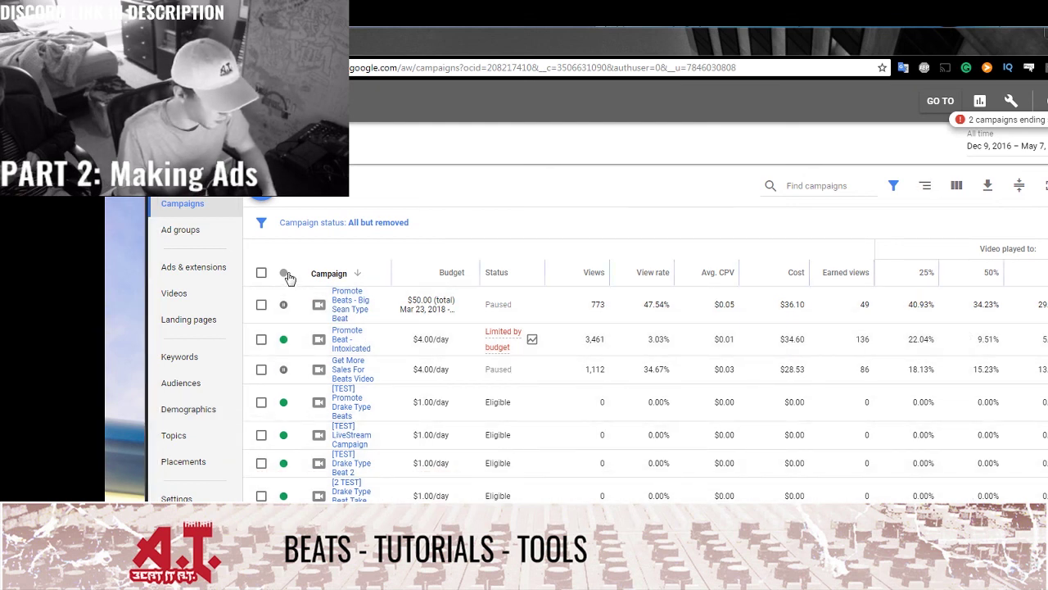
pyautogui.scroll(-3, 417, 397)
pyautogui.scroll(3, 393, 376)
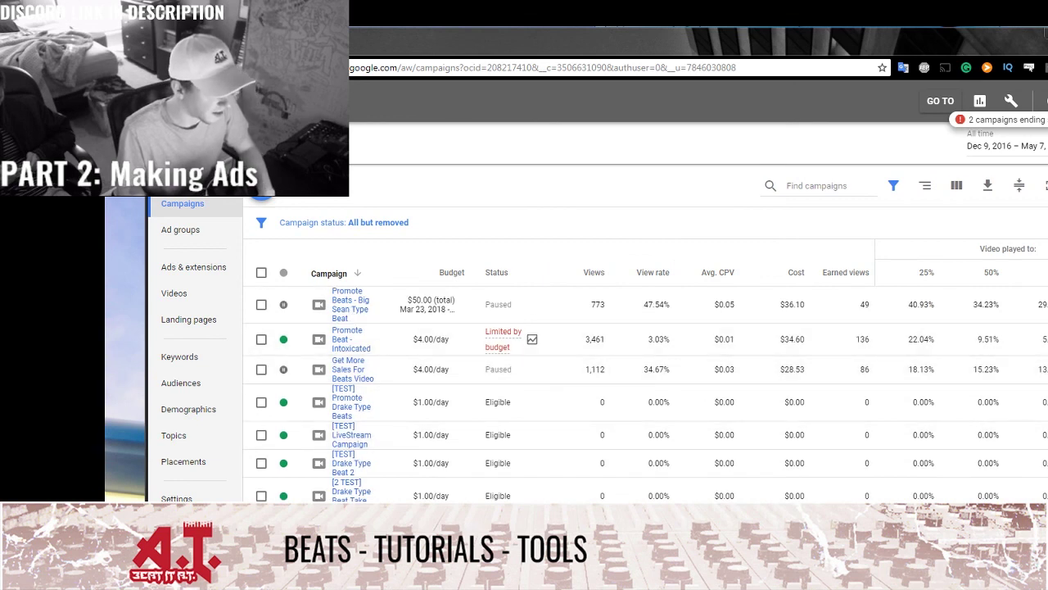